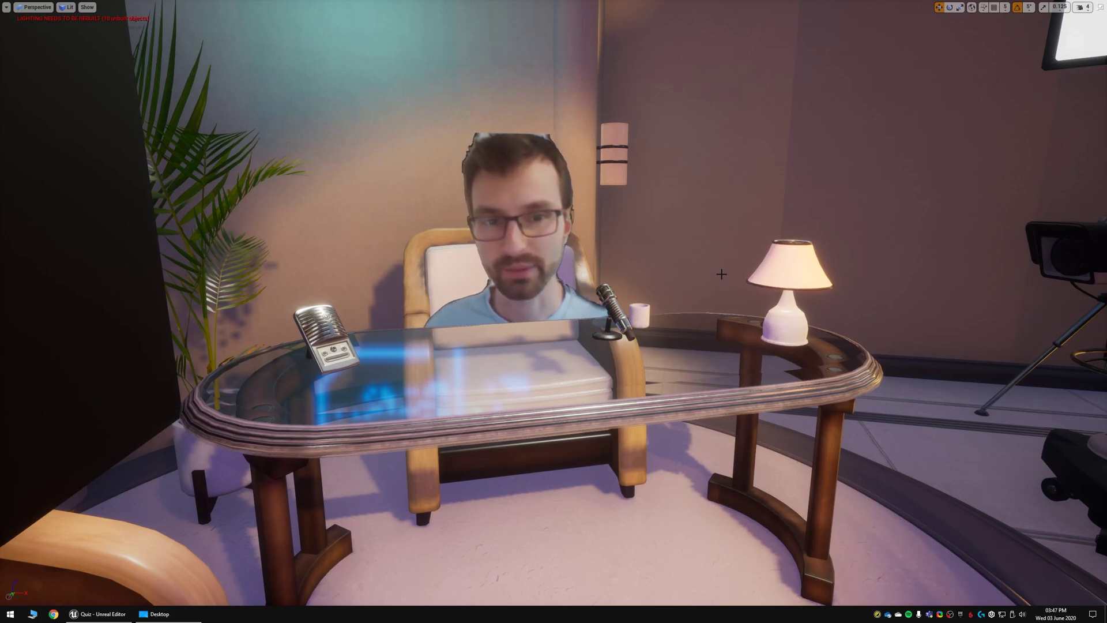
# Step: Examine the virtual studio set with the webcam figure seated behind the glass desk from several angles
pyautogui.press('d')
pyautogui.moveTo(721, 275); pyautogui.dragTo(991, 353, button='right')
pyautogui.press('d')
pyautogui.press('a')
pyautogui.press('w')
pyautogui.press('s')
pyautogui.press('a')
pyautogui.press('s')
pyautogui.press('w')
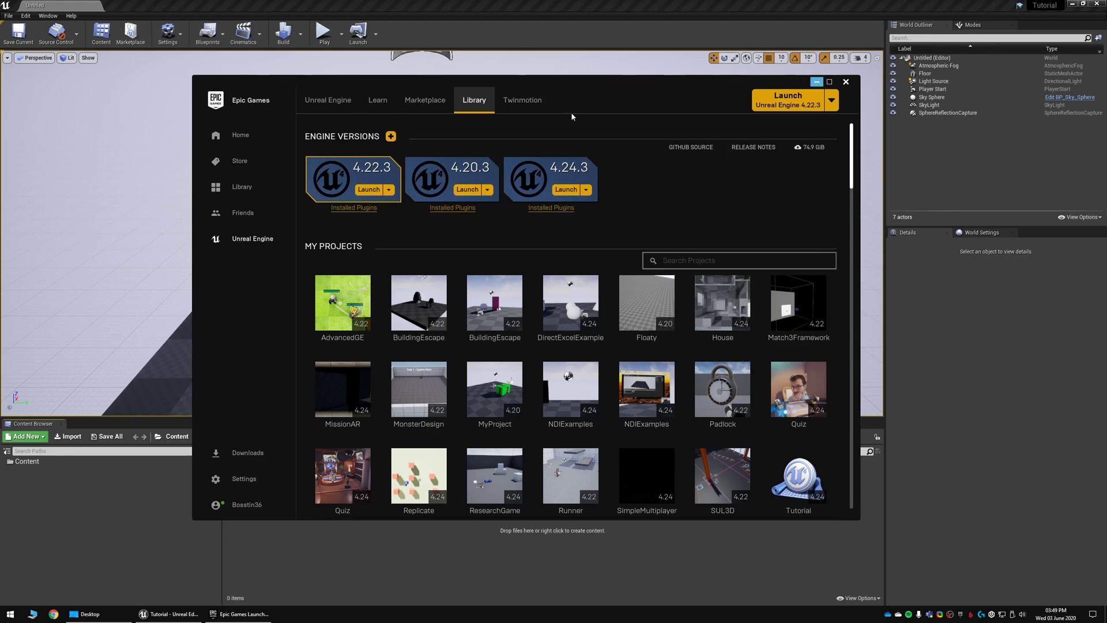
# Step: Create a Media Player asset with a linked video output MediaTexture in the Content folder, keeping the default name
pyautogui.click(816, 84)
pyautogui.moveTo(518, 216); pyautogui.dragTo(559, 218, button='right')
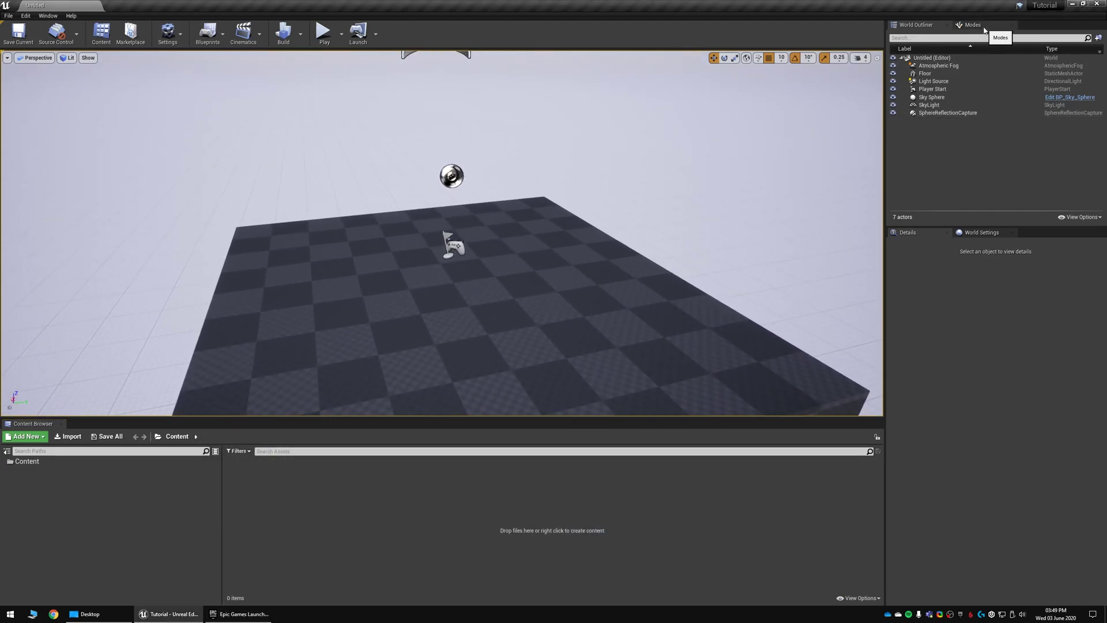
pyautogui.rightClick(359, 485)
pyautogui.moveTo(402, 397)
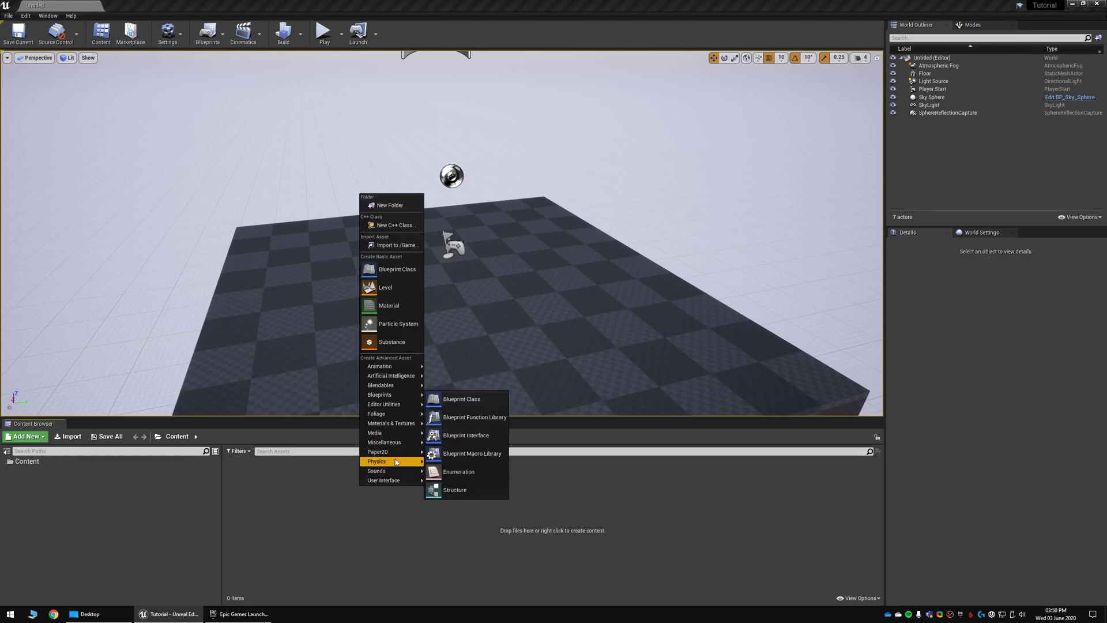
pyautogui.moveTo(397, 434)
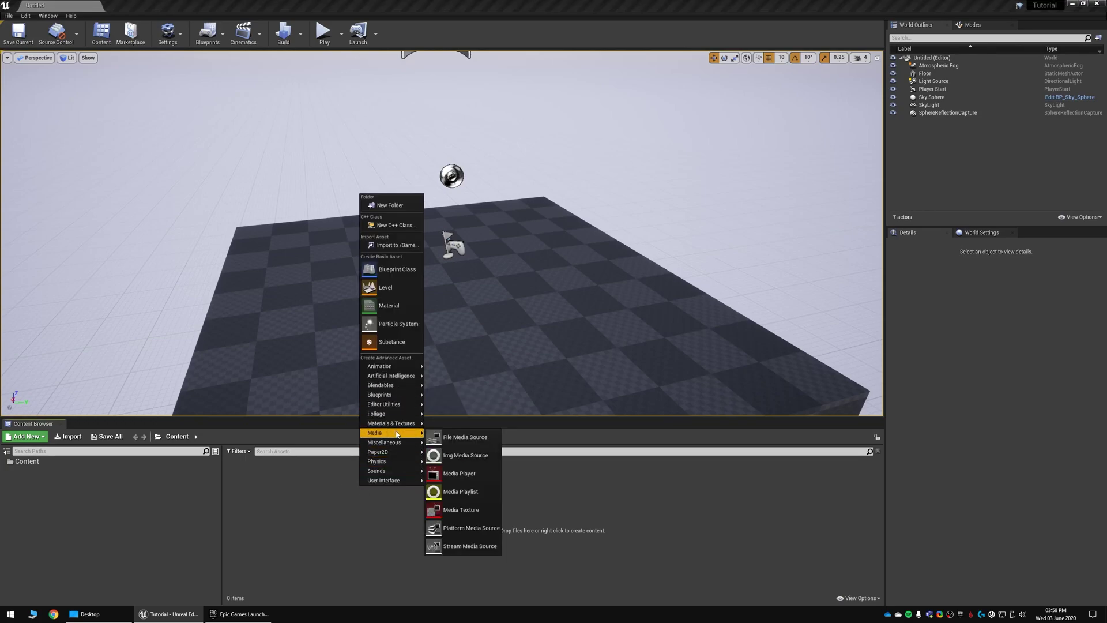
pyautogui.click(461, 474)
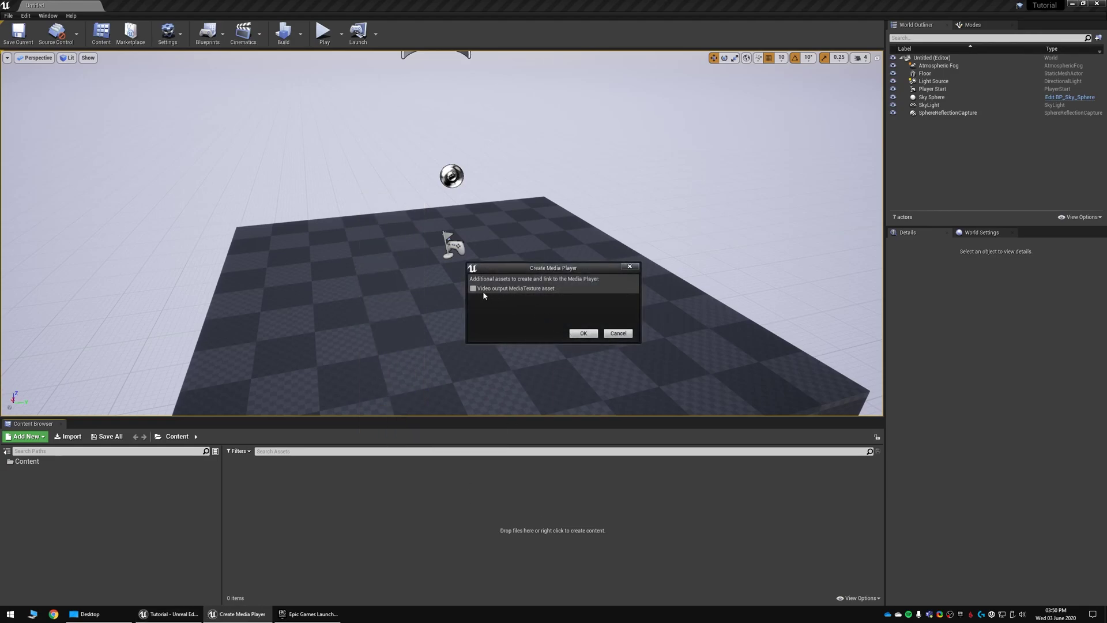
pyautogui.click(583, 334)
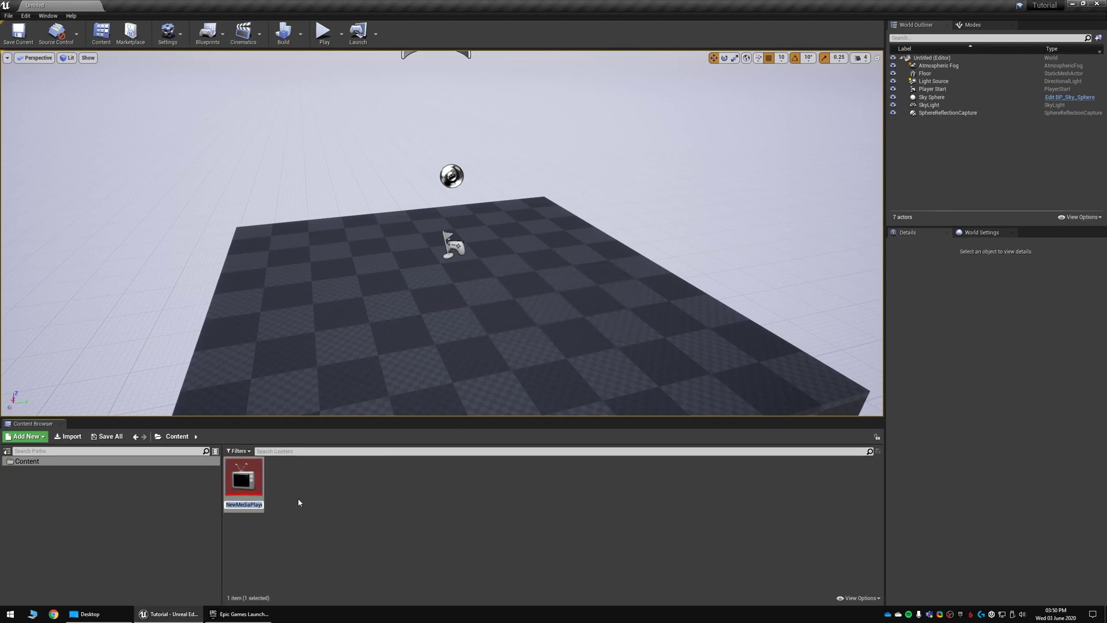
pyautogui.press('Return')
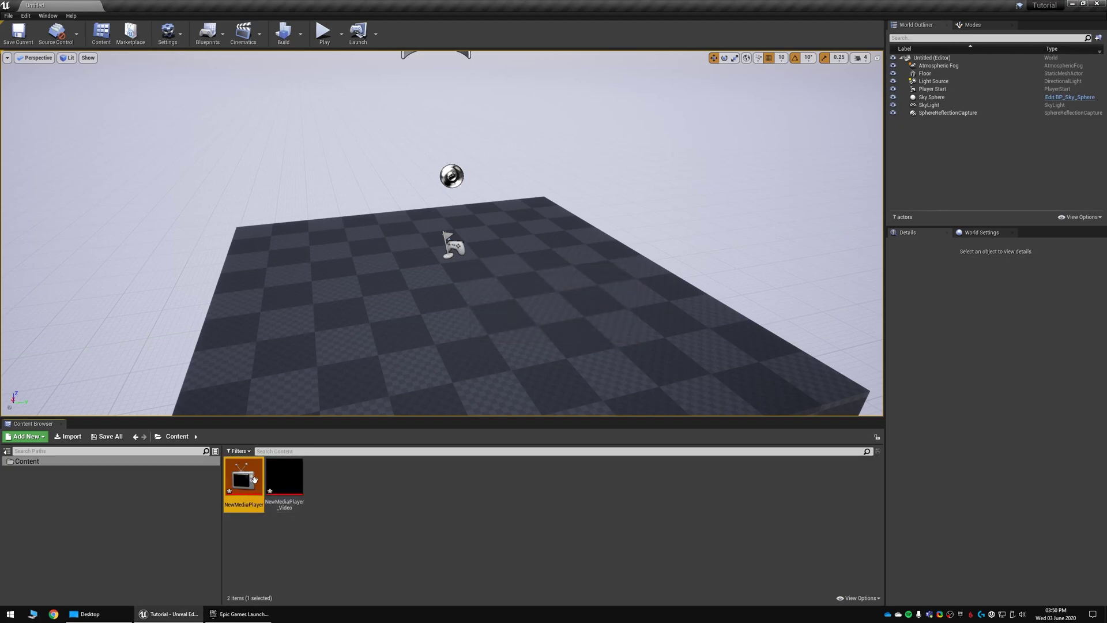
# Step: Open the new media player and start the Microsoft LifeCam VX-3000 as its video capture device
pyautogui.doubleClick(239, 482)
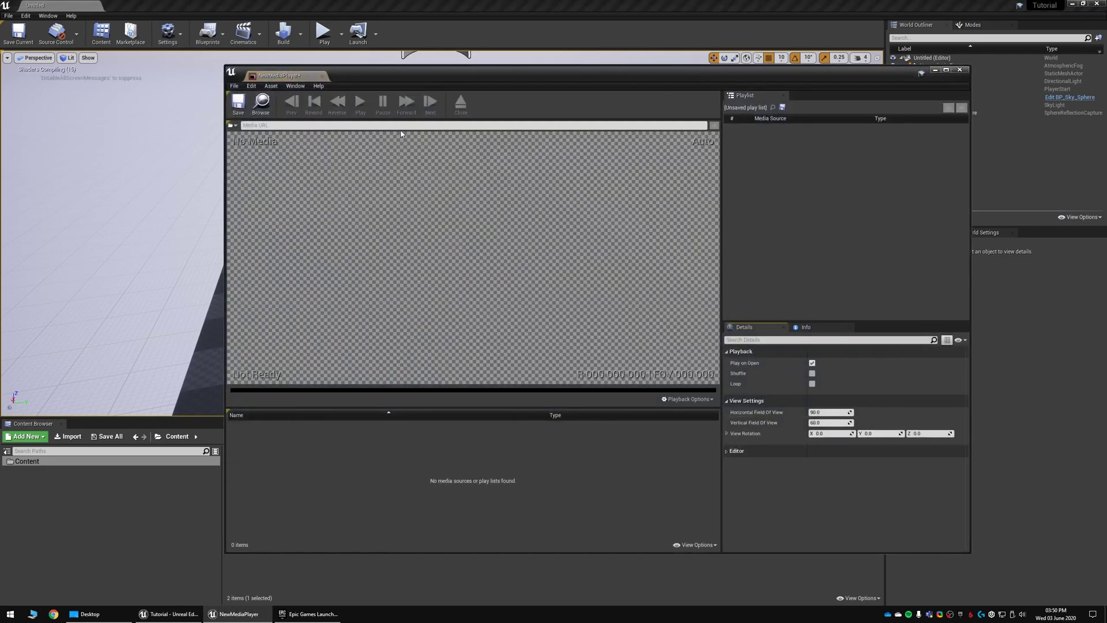
pyautogui.moveTo(365, 70); pyautogui.dragTo(344, 58)
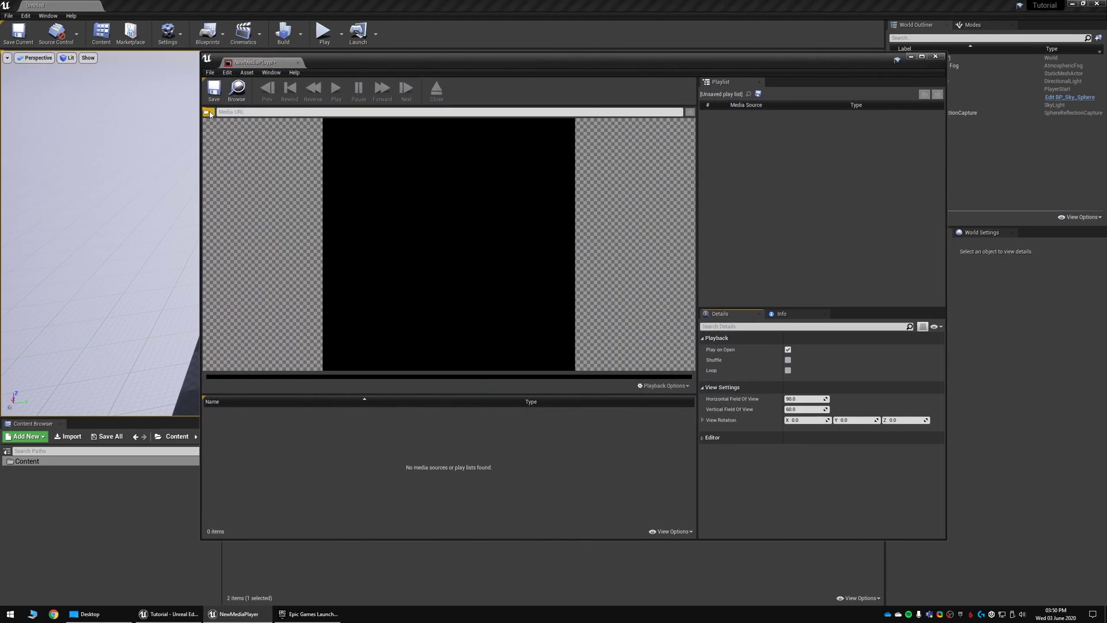
pyautogui.click(208, 112)
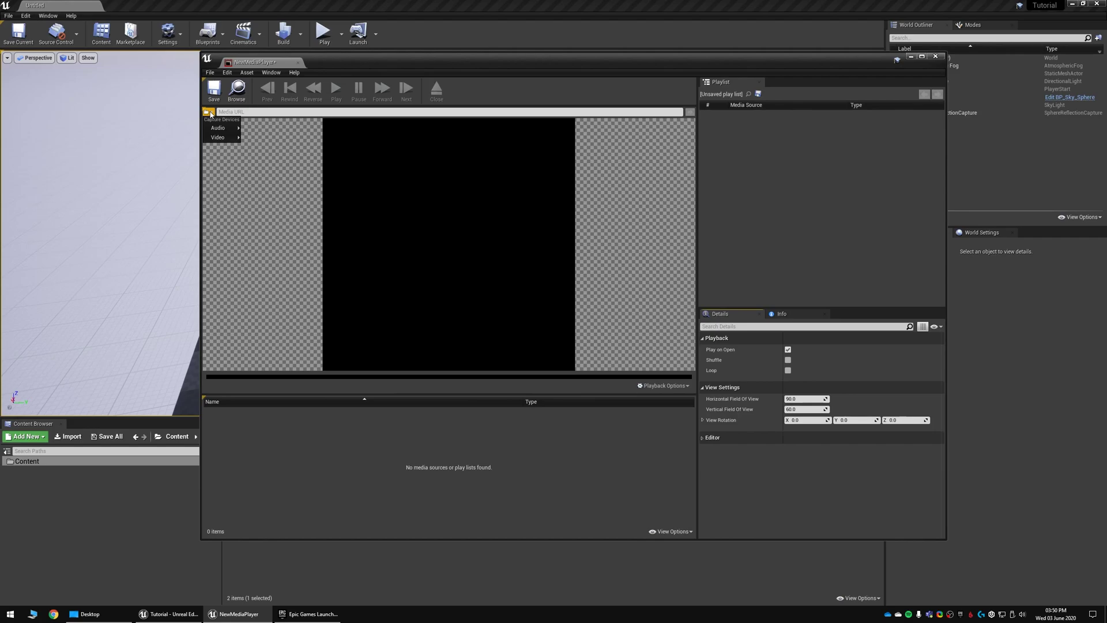
pyautogui.moveTo(214, 127)
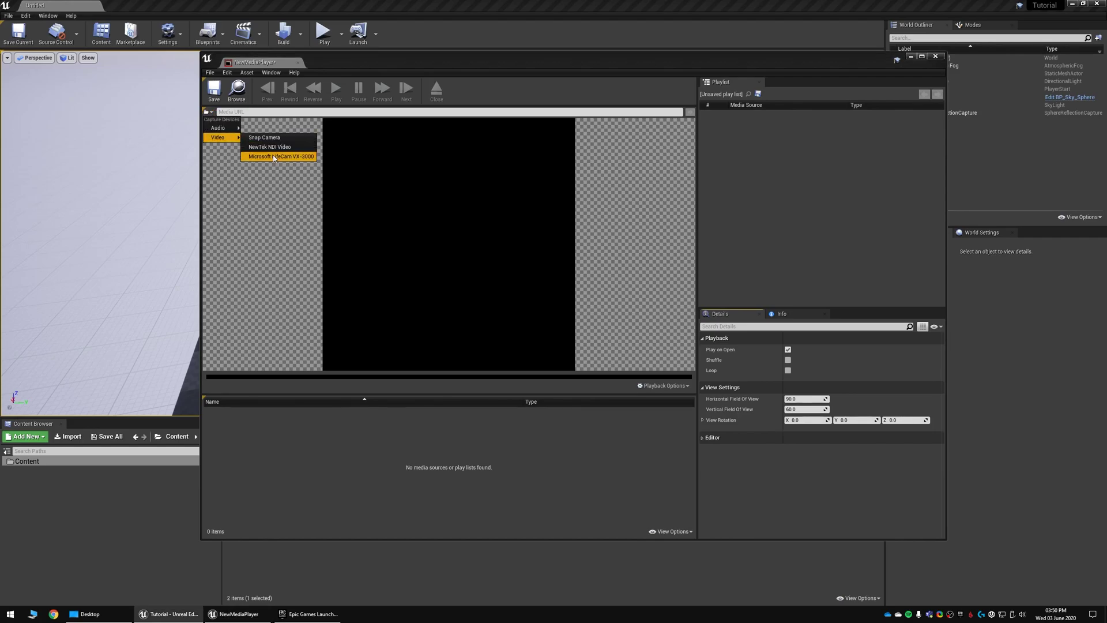
pyautogui.click(274, 157)
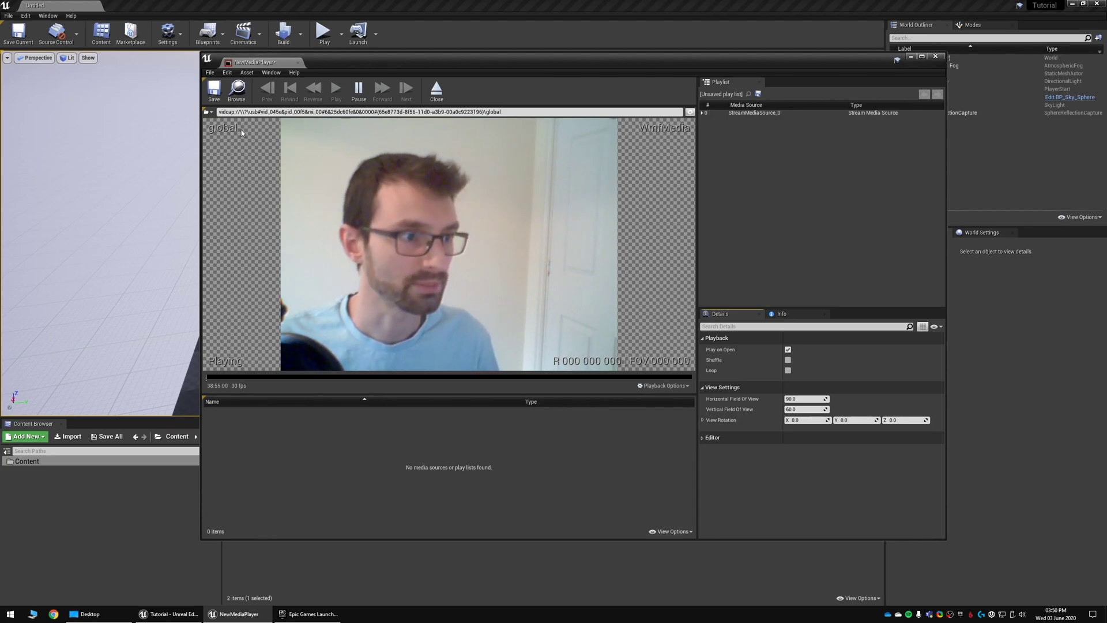
# Step: Launch Snap Camera and switch the media player's video capture device to Snap Camera
pyautogui.click(209, 112)
pyautogui.moveTo(222, 138)
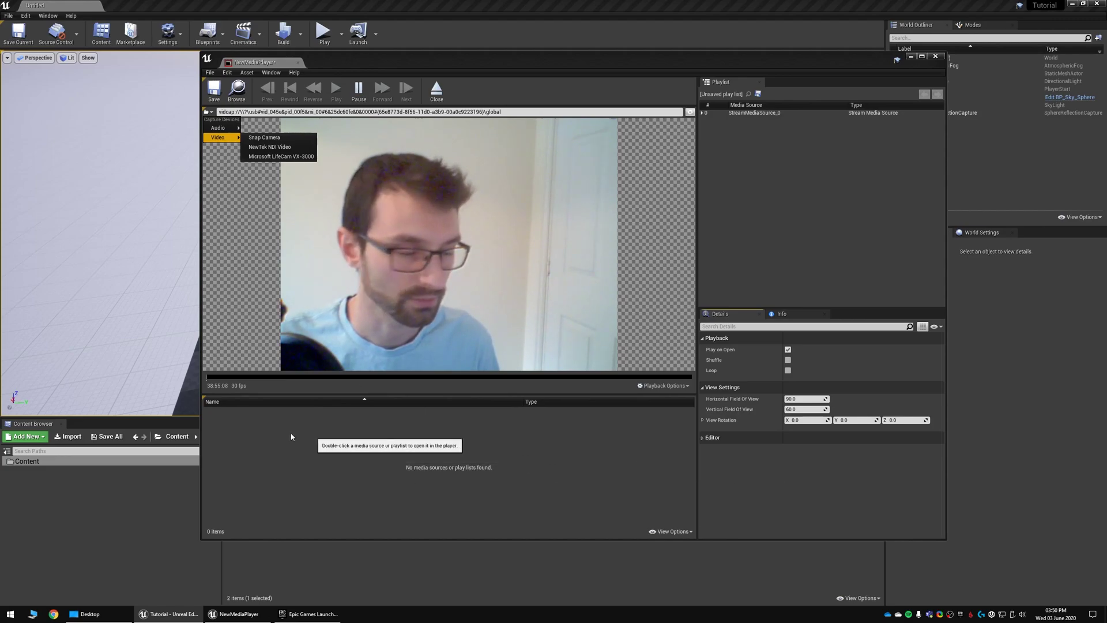
pyautogui.press('super')
pyautogui.write('snap')
pyautogui.press('Return')
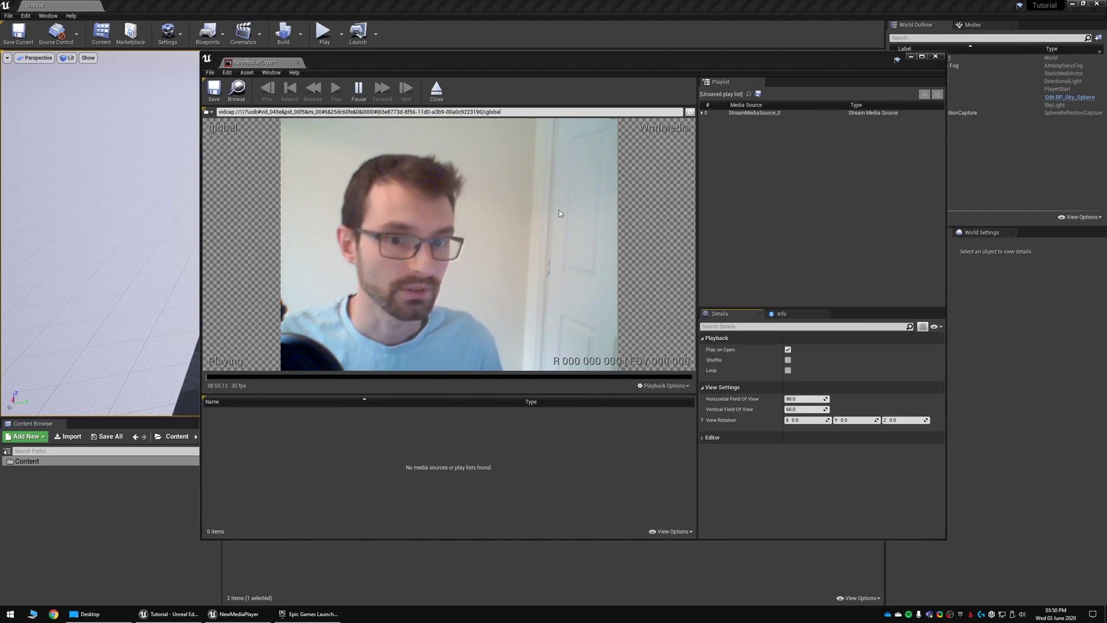
pyautogui.moveTo(544, 140); pyautogui.dragTo(471, 117)
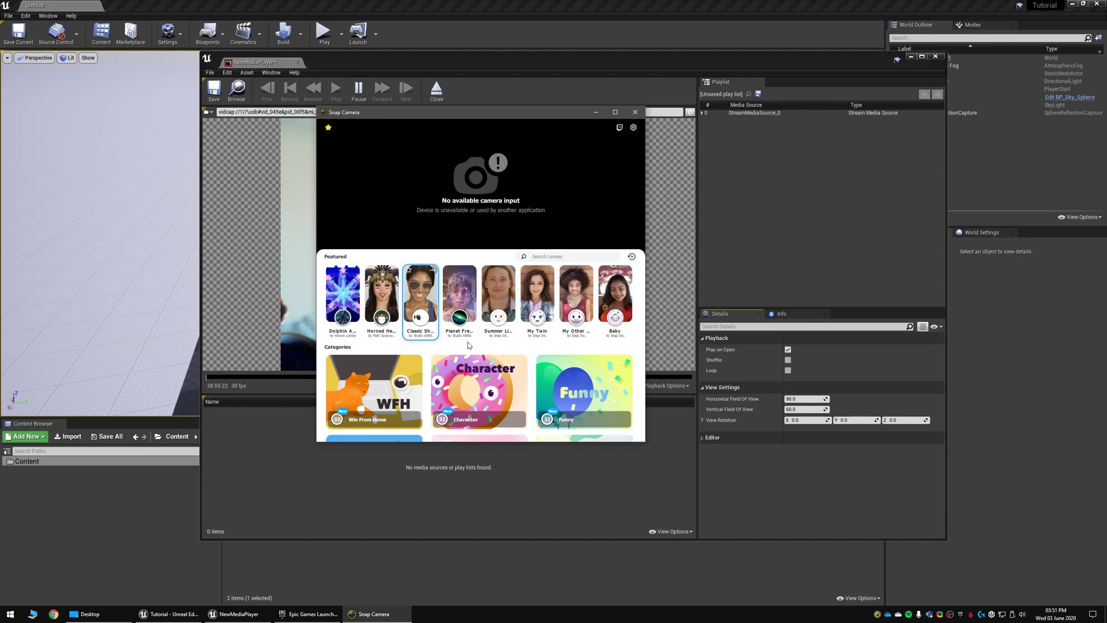
pyautogui.moveTo(458, 114); pyautogui.dragTo(637, 129)
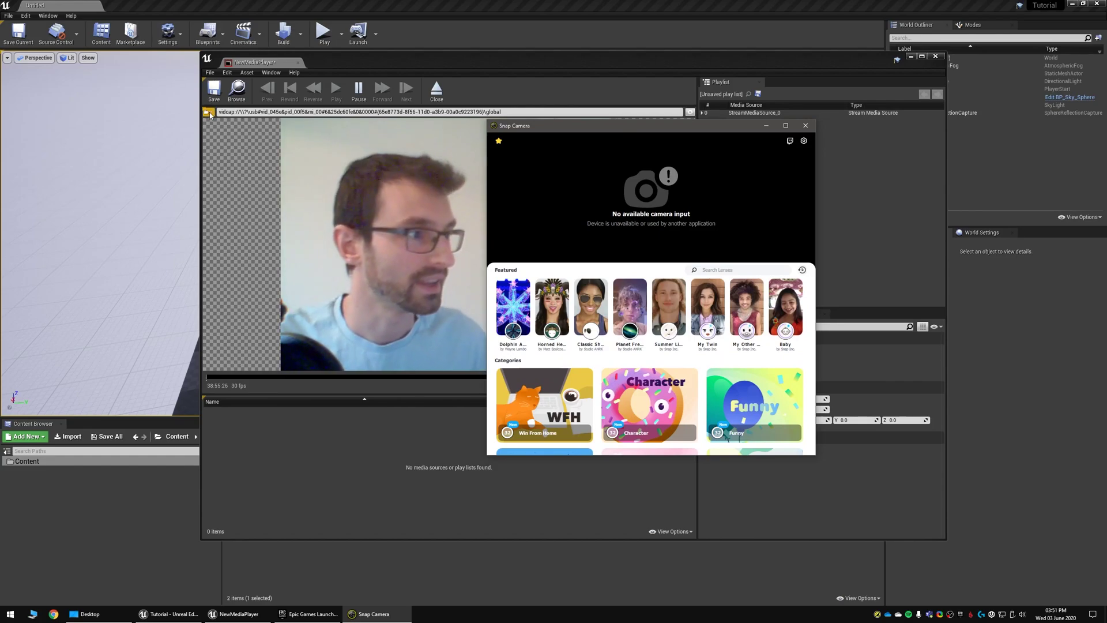
pyautogui.click(775, 126)
pyautogui.click(208, 112)
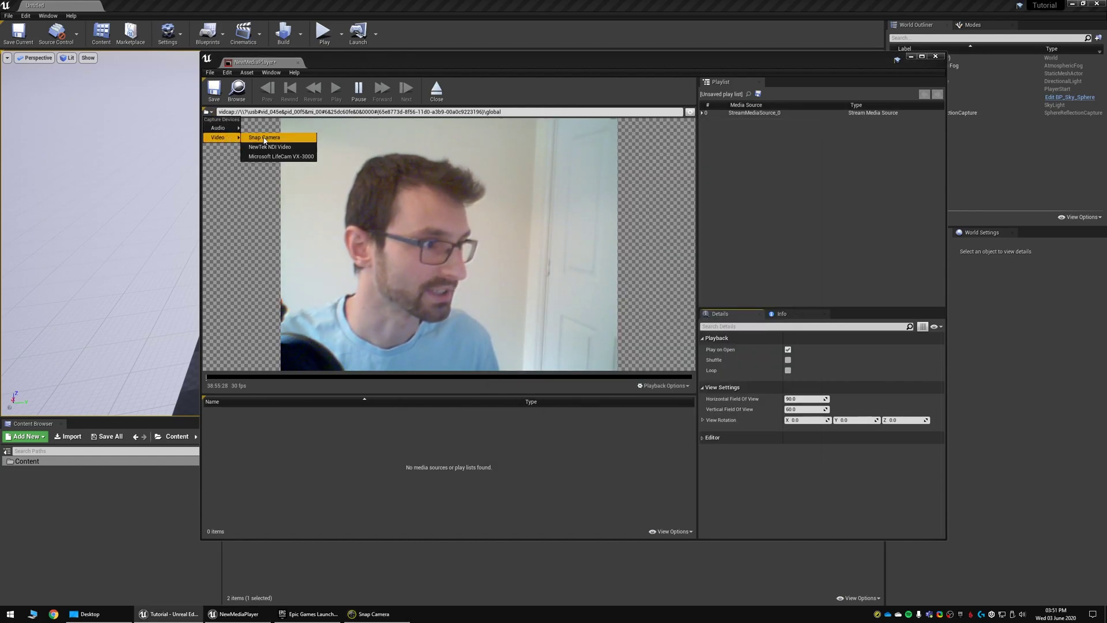
pyautogui.click(264, 138)
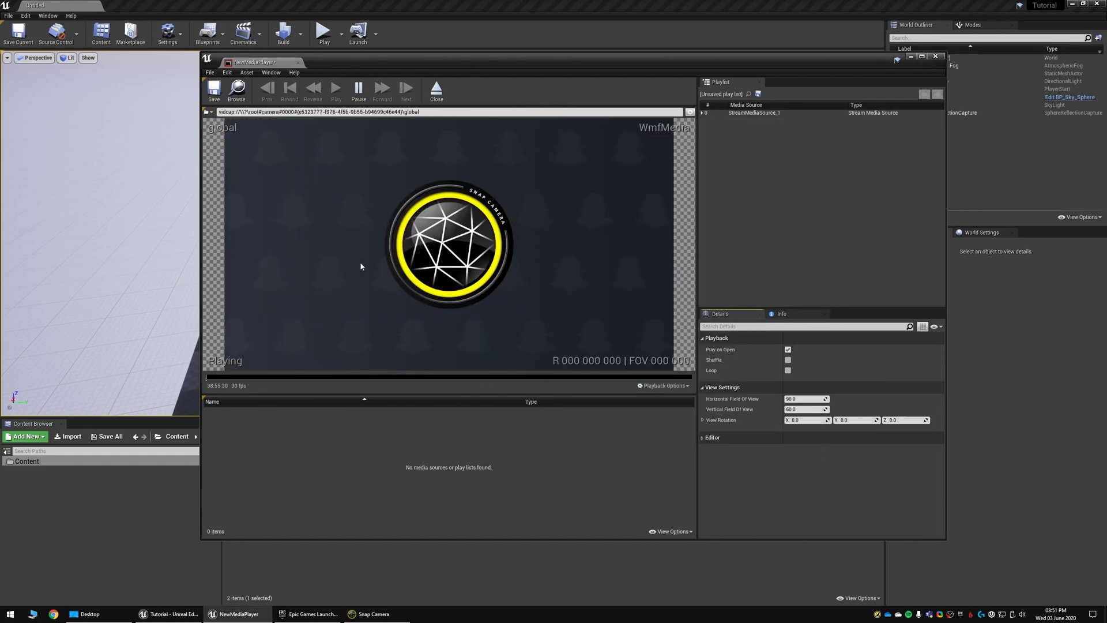
# Step: Quit the running Snap Camera application, restart it to pick up the webcam, and put its window away
pyautogui.click(374, 613)
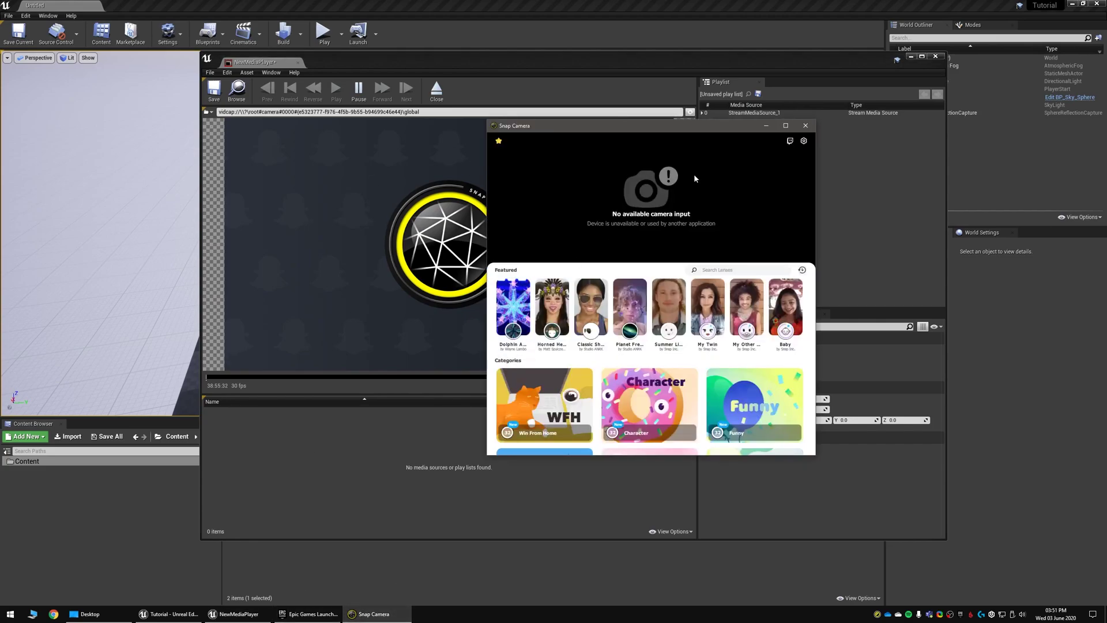
pyautogui.rightClick(877, 615)
pyautogui.click(906, 599)
pyautogui.click(11, 613)
pyautogui.write('snap')
pyautogui.press('Return')
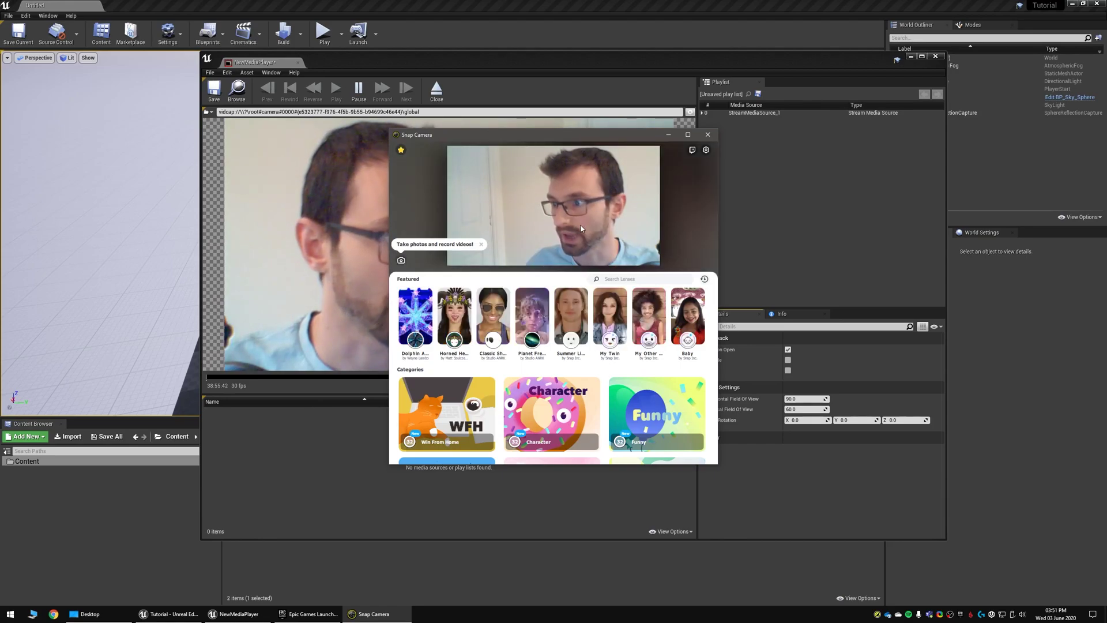
pyautogui.moveTo(551, 139); pyautogui.dragTo(558, 160)
pyautogui.click(713, 154)
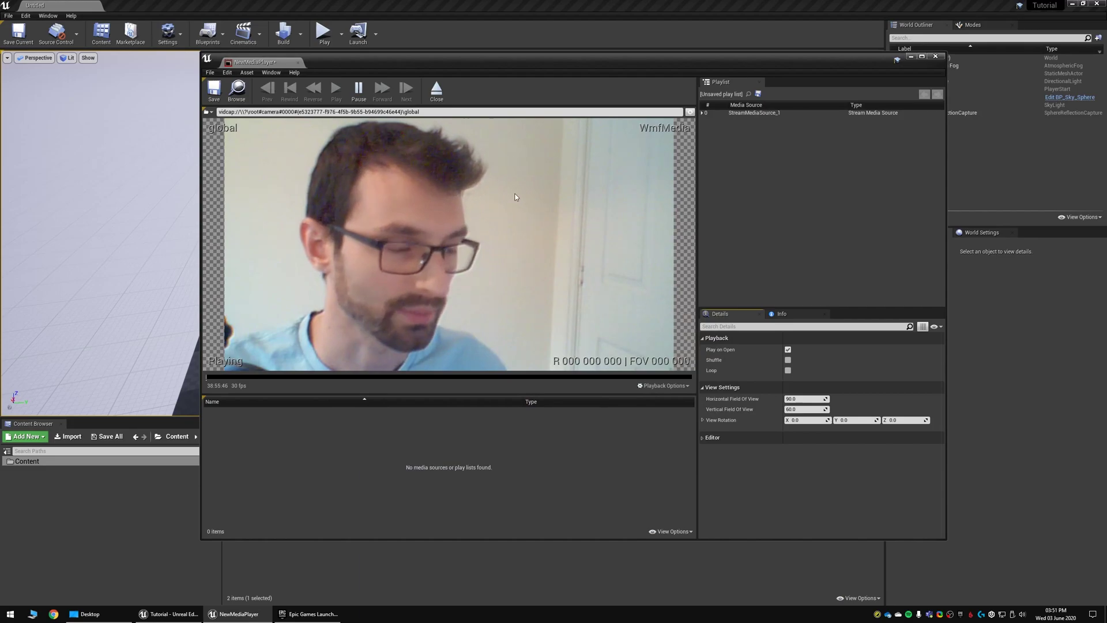
# Step: Reselect Snap Camera as the media player's video capture device and copy its media URL
pyautogui.click(206, 110)
pyautogui.click(209, 121)
pyautogui.moveTo(218, 147)
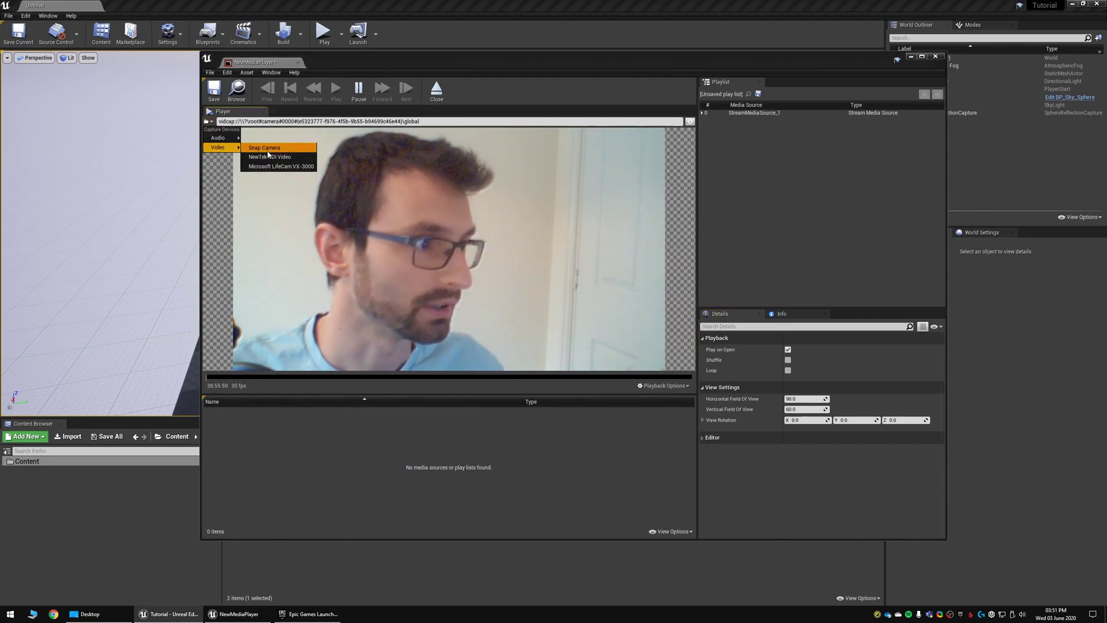
pyautogui.click(271, 149)
pyautogui.click(443, 121)
pyautogui.rightClick(231, 122)
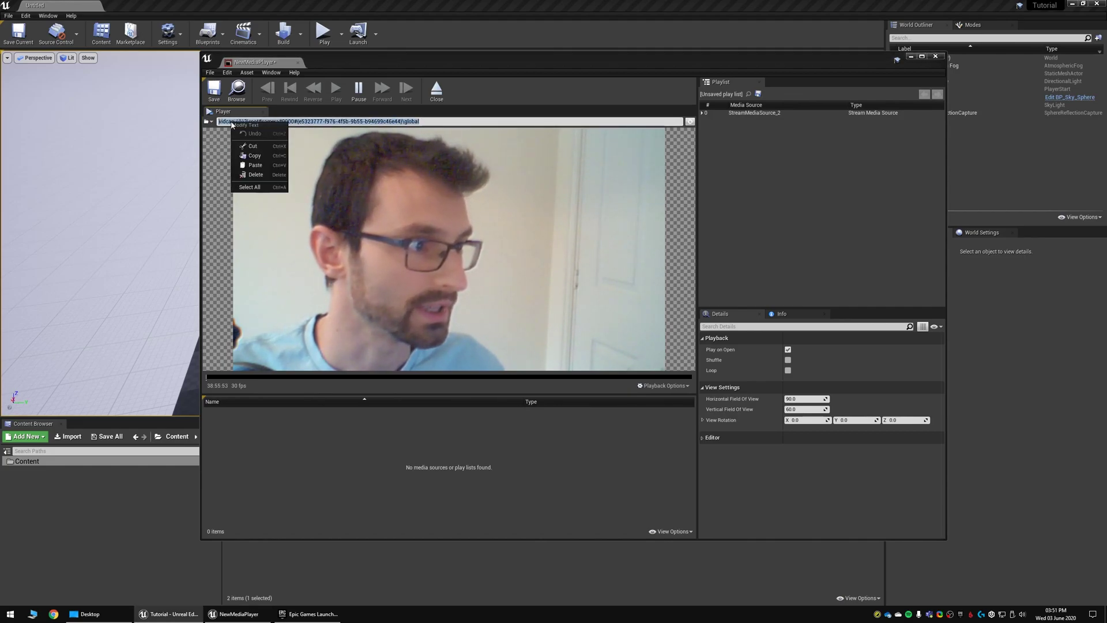
pyautogui.click(255, 155)
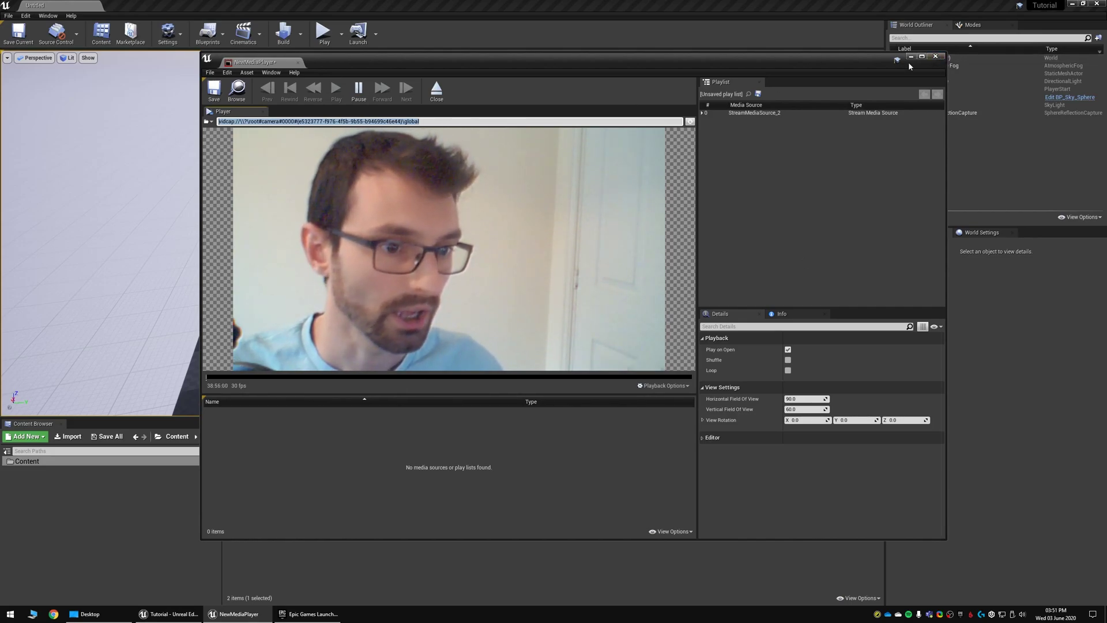
pyautogui.click(936, 57)
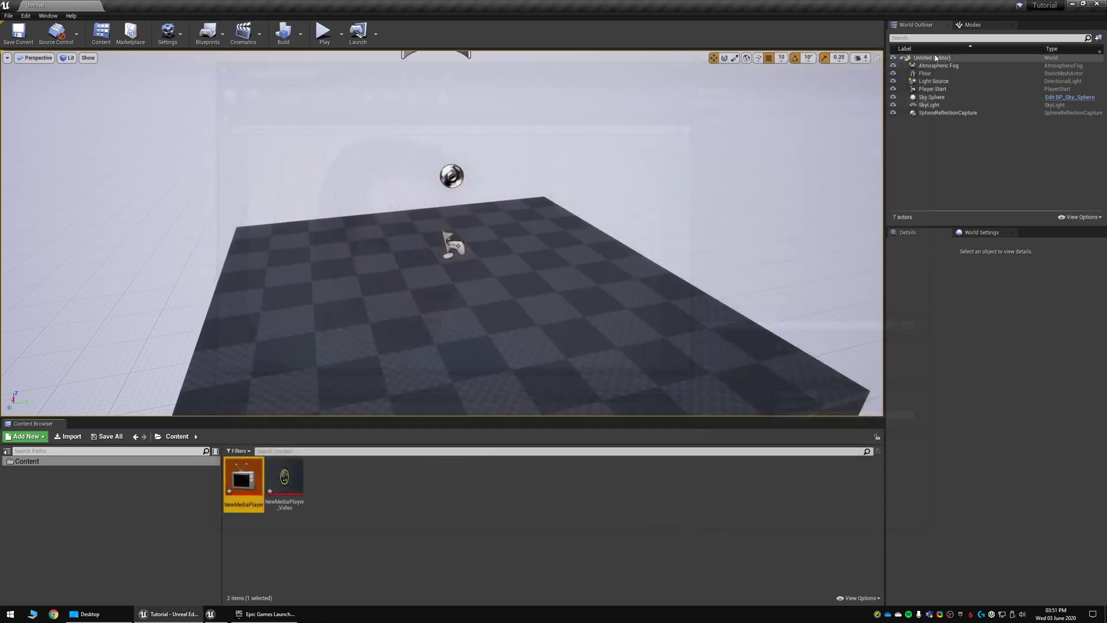
# Step: Place a basic Cube on the floor of the level near the player start
pyautogui.click(972, 25)
pyautogui.moveTo(959, 182); pyautogui.dragTo(551, 207)
pyautogui.moveTo(551, 208); pyautogui.dragTo(587, 211, button='right')
pyautogui.press('w')
pyautogui.moveTo(565, 247); pyautogui.dragTo(562, 245, button='right')
# Step: Create a material from the NewMediaPlayer_Video texture and apply it to the cube
pyautogui.rightClick(284, 475)
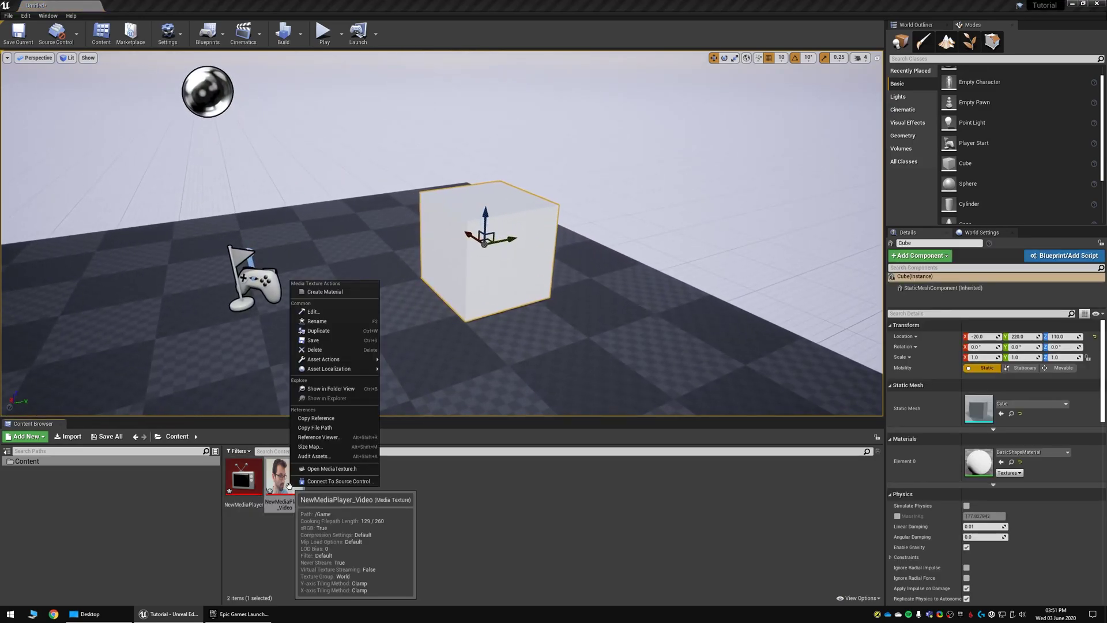
pyautogui.click(337, 292)
pyautogui.moveTo(328, 481); pyautogui.dragTo(439, 267)
pyautogui.press('a')
pyautogui.moveTo(486, 330); pyautogui.dragTo(550, 332, button='right')
pyautogui.press('w')
pyautogui.press('s')
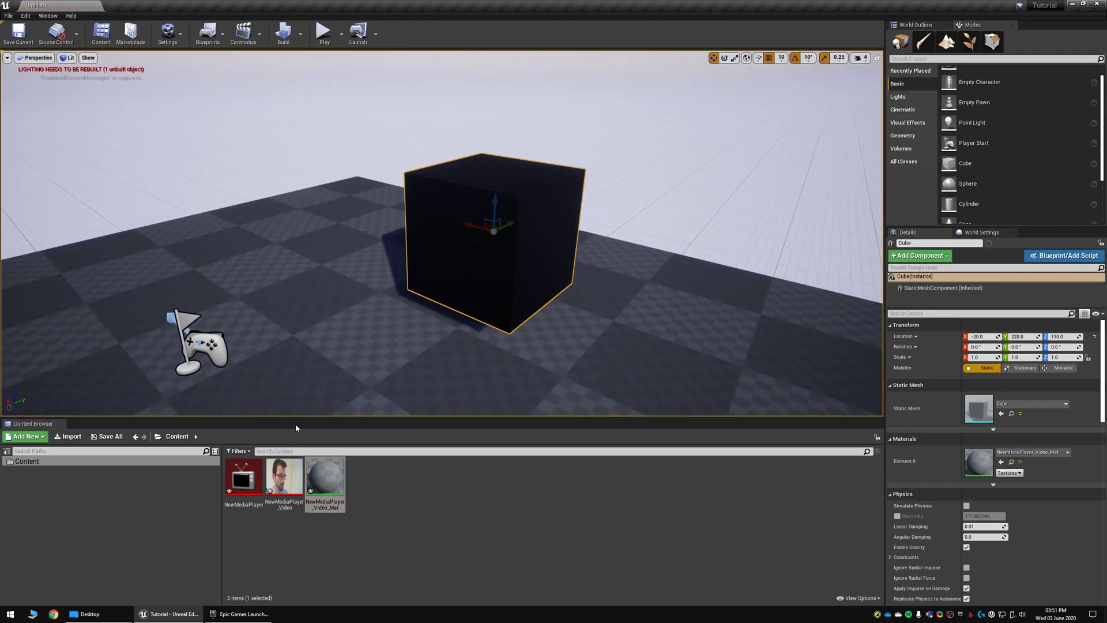
# Step: Reopen NewMediaPlayer with Snap Camera as its video capture device and toggle the viewport's Realtime option
pyautogui.doubleClick(243, 477)
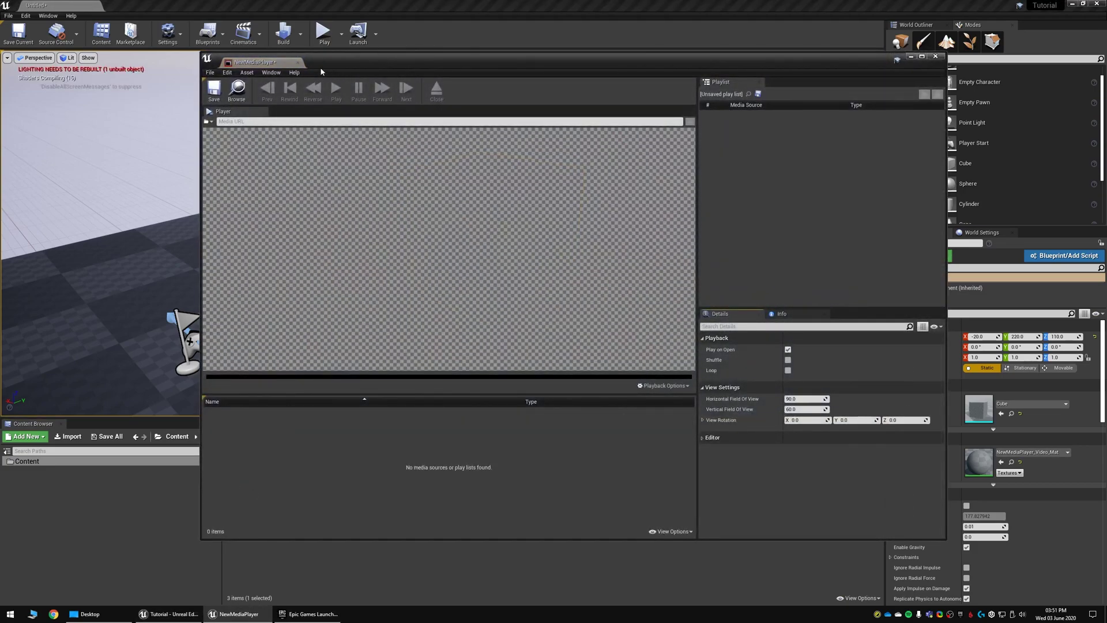
pyautogui.click(207, 122)
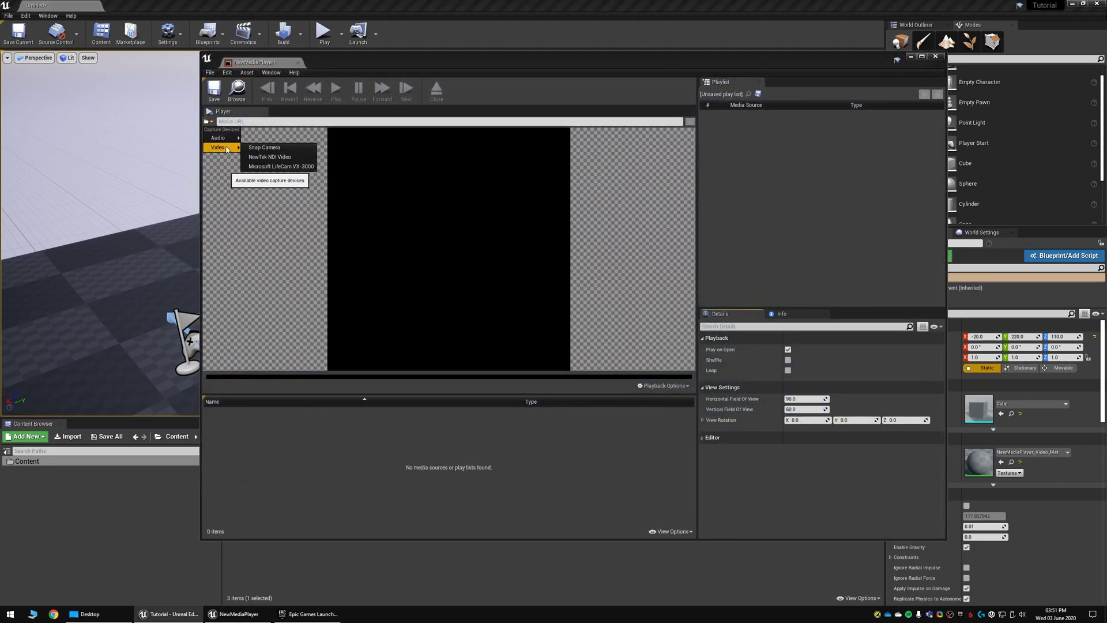
pyautogui.click(254, 148)
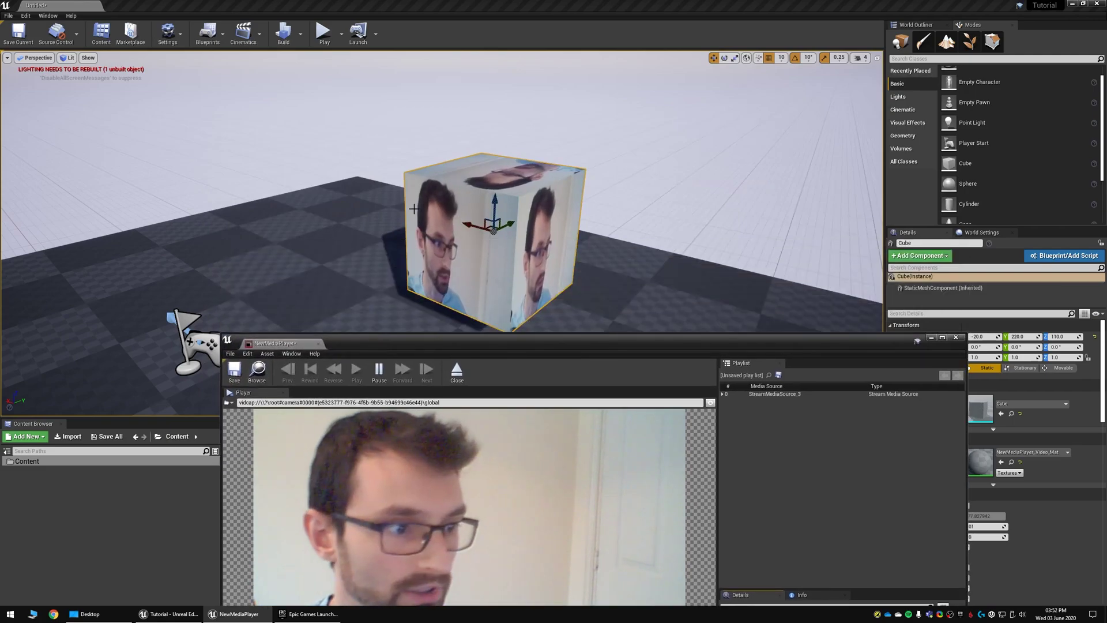
pyautogui.click(7, 57)
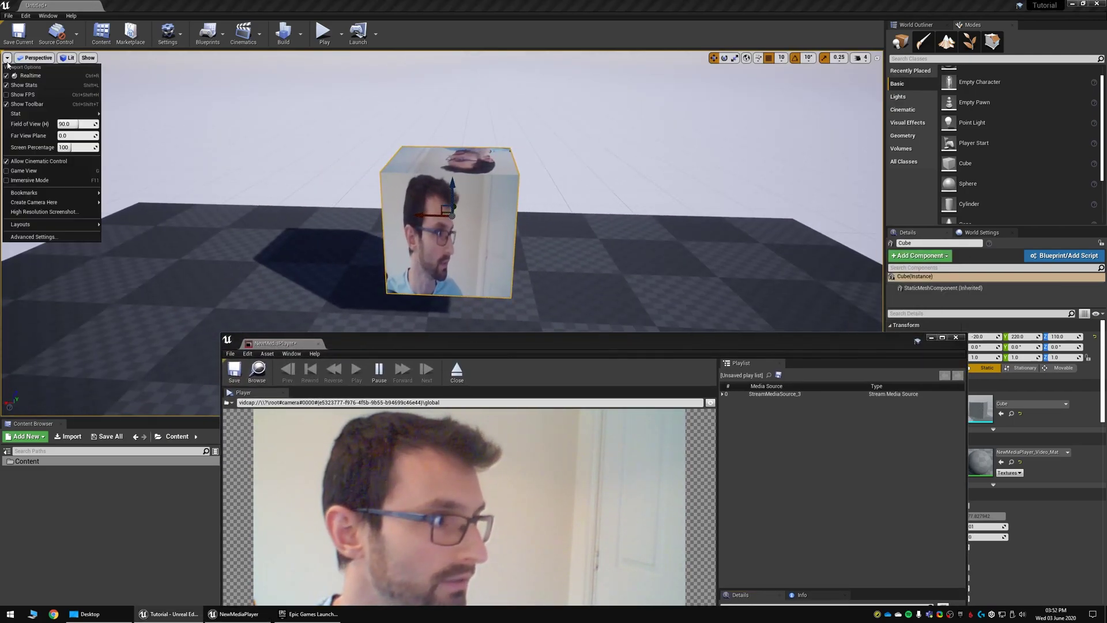
pyautogui.click(31, 76)
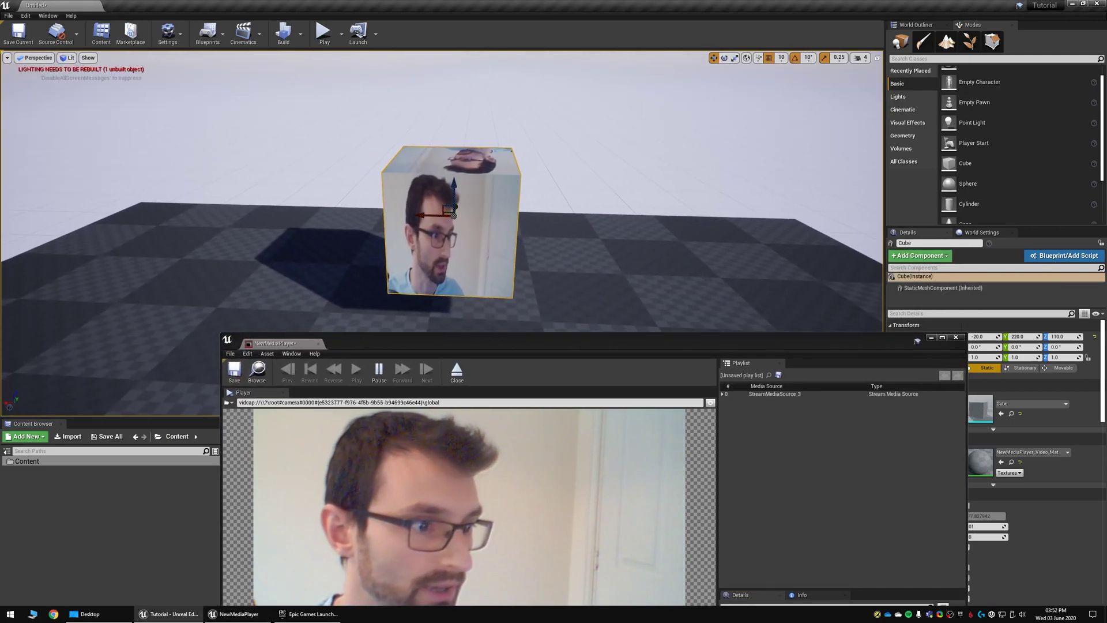
# Step: Test whether the webcam feed plays in-game by running the level briefly and stopping it
pyautogui.rightClick(451, 182)
pyautogui.click(506, 144)
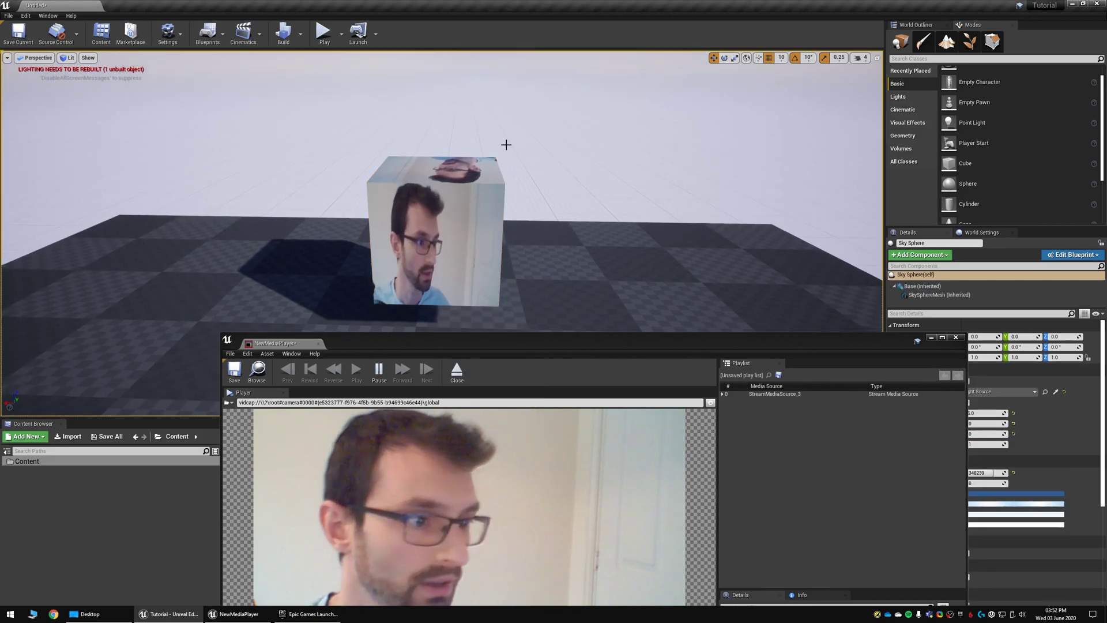
pyautogui.click(323, 32)
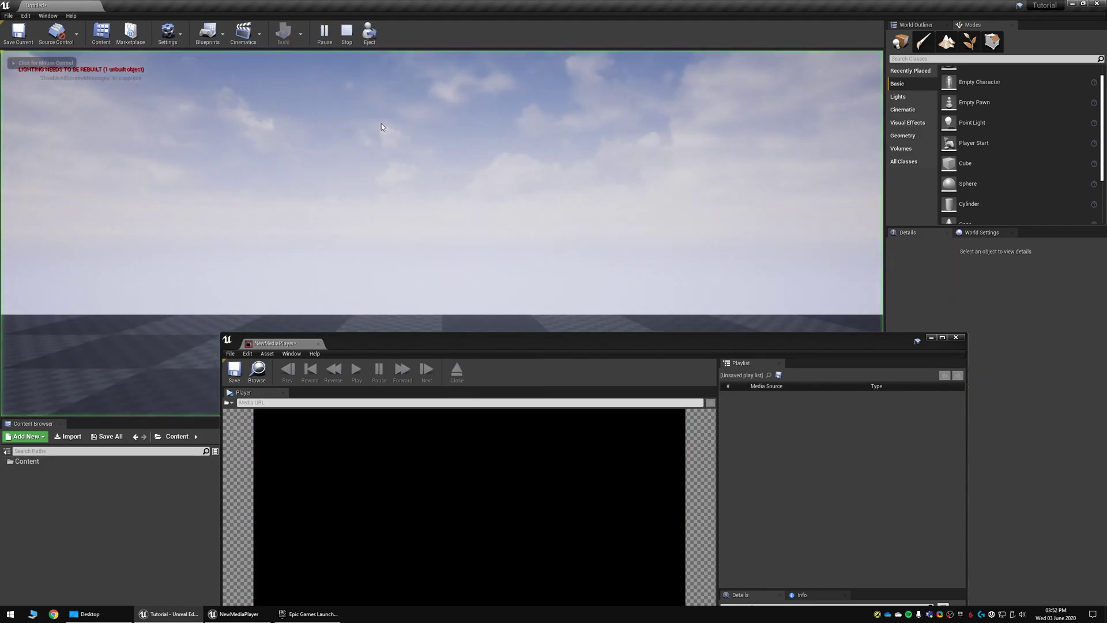
pyautogui.press('Escape')
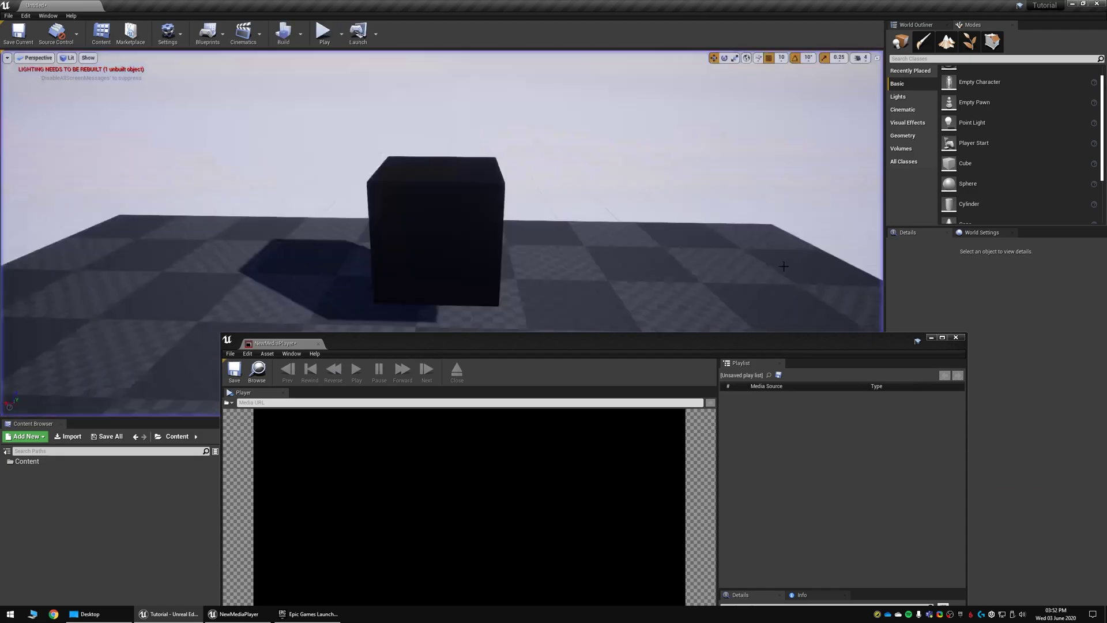
# Step: Close the NewMediaPlayer editor and widen the asset area of the Content Browser
pyautogui.moveTo(367, 342); pyautogui.dragTo(357, 141)
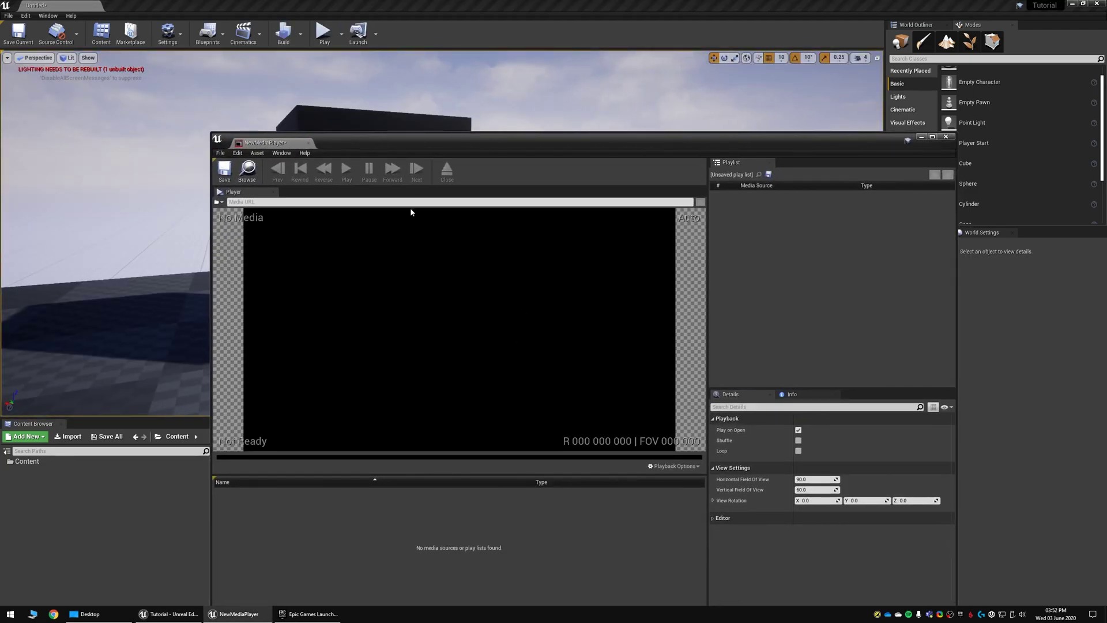
pyautogui.click(309, 145)
pyautogui.moveTo(358, 202); pyautogui.dragTo(248, 230, button='right')
pyautogui.press('s')
pyautogui.press('d')
pyautogui.press('w')
pyautogui.moveTo(221, 531); pyautogui.dragTo(174, 531)
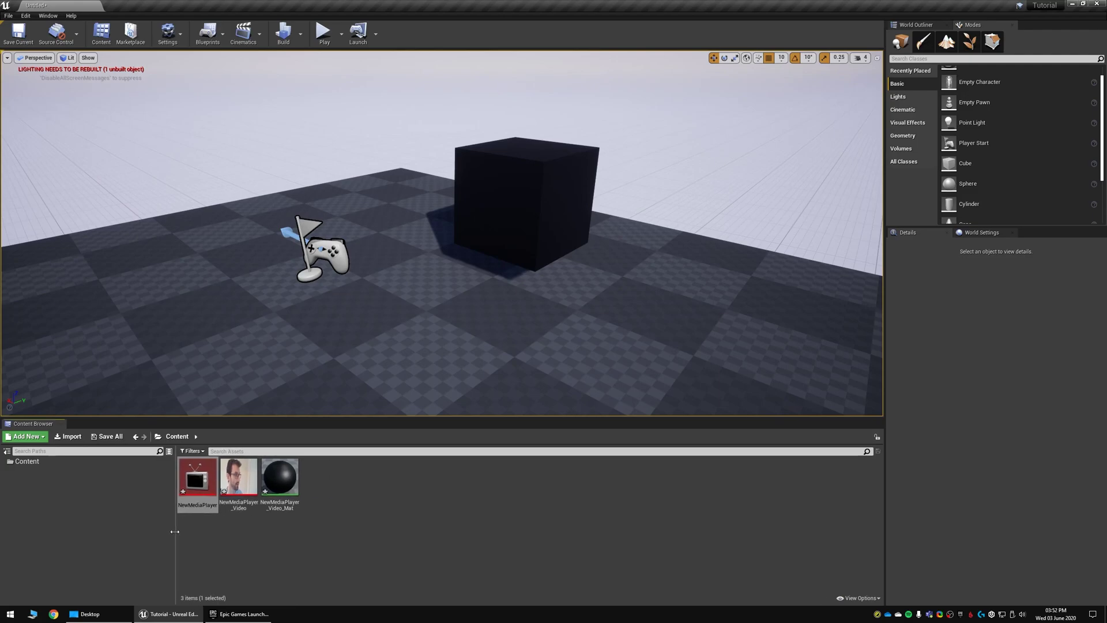
# Step: Create a Blueprint class with Actor as its parent and name it MediaSetup
pyautogui.rightClick(370, 477)
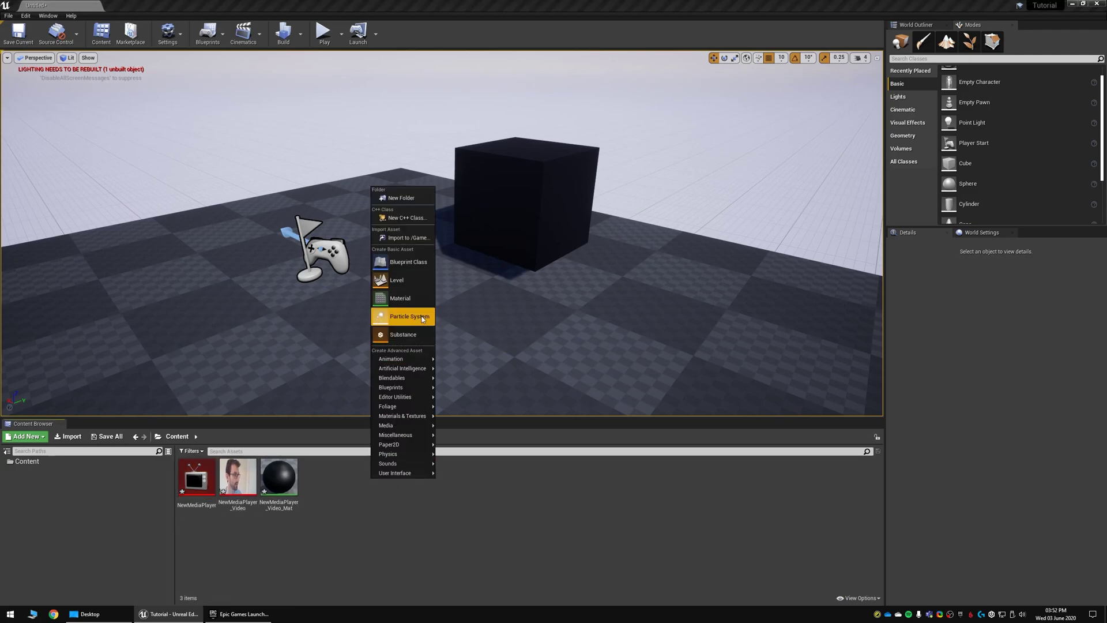
pyautogui.click(411, 265)
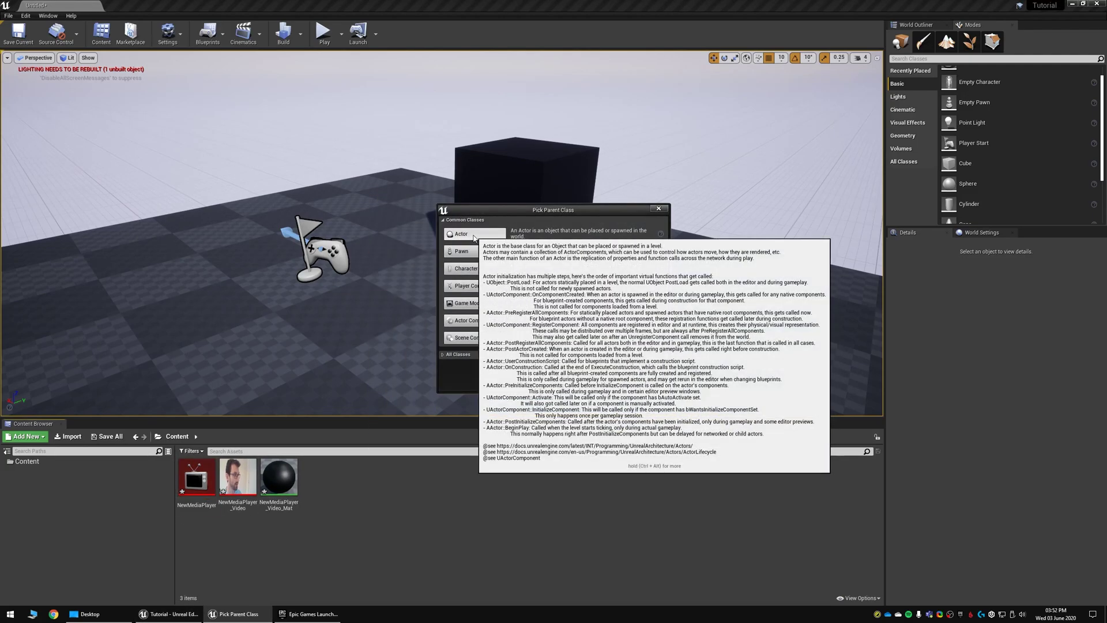
pyautogui.click(468, 242)
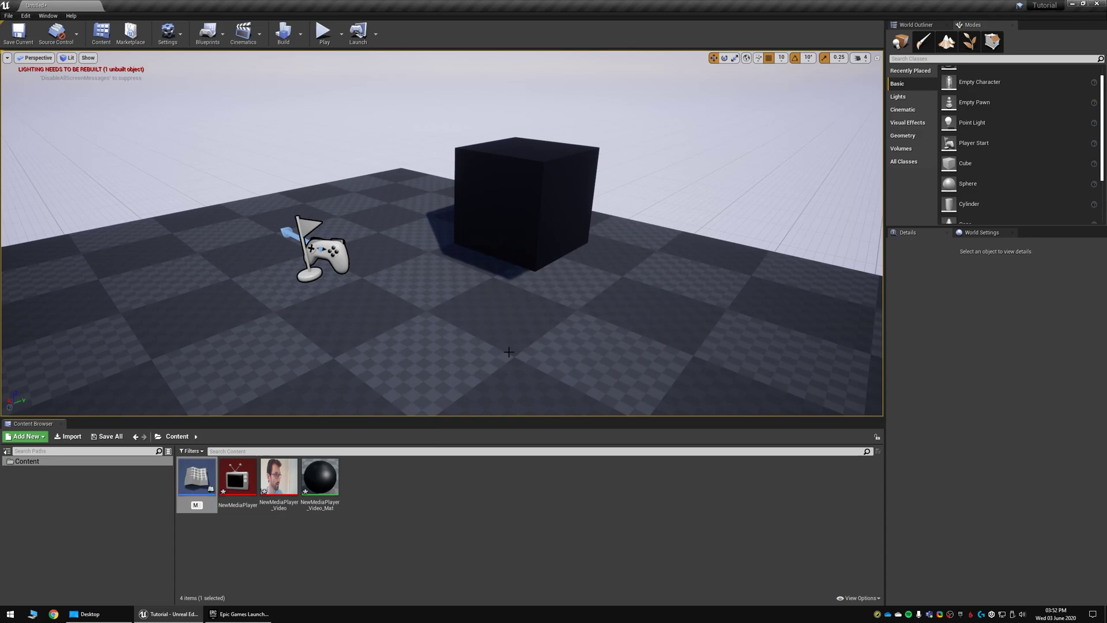
pyautogui.write('MediaSetup')
pyautogui.press('Return')
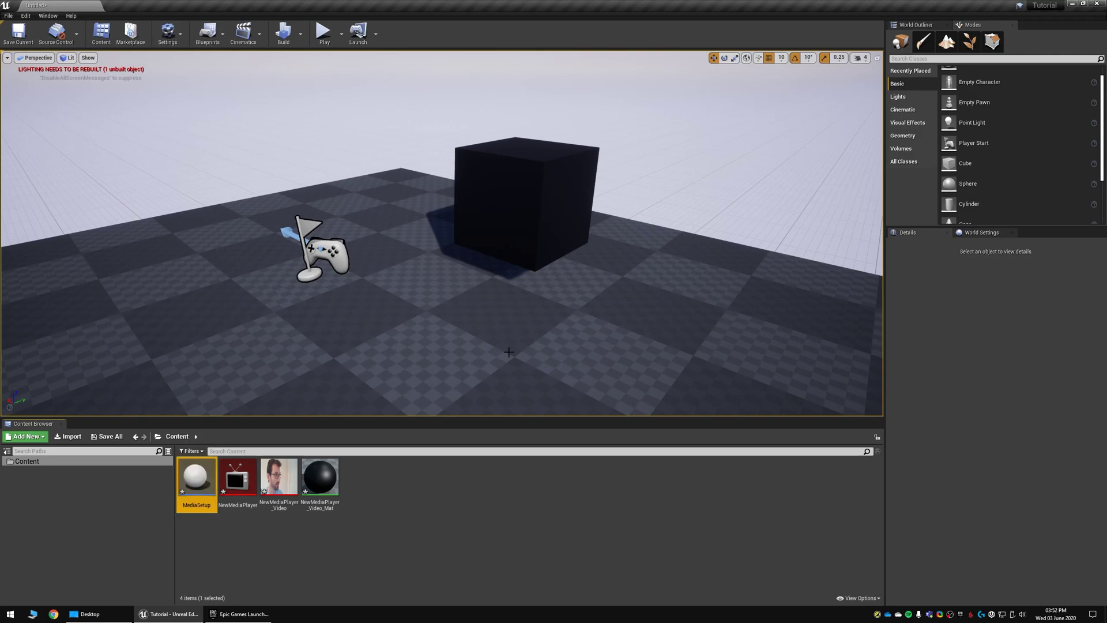
# Step: Place MediaSetup on the floor between the player start and the cube and open its Blueprint editor docked in the main window
pyautogui.moveTo(192, 468); pyautogui.dragTo(412, 303)
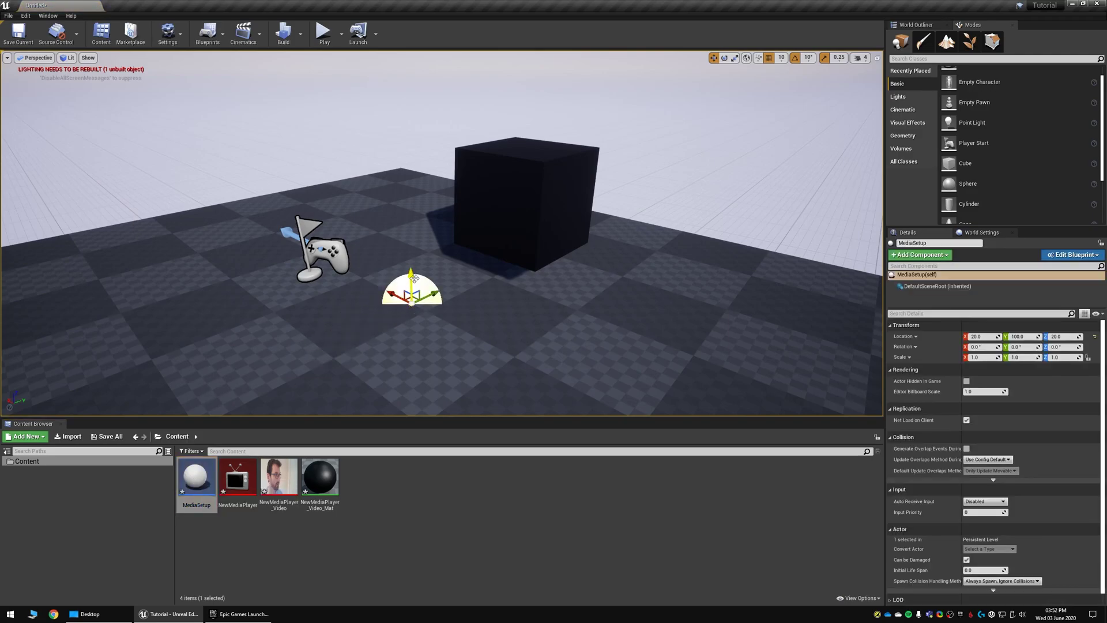
pyautogui.click(1072, 254)
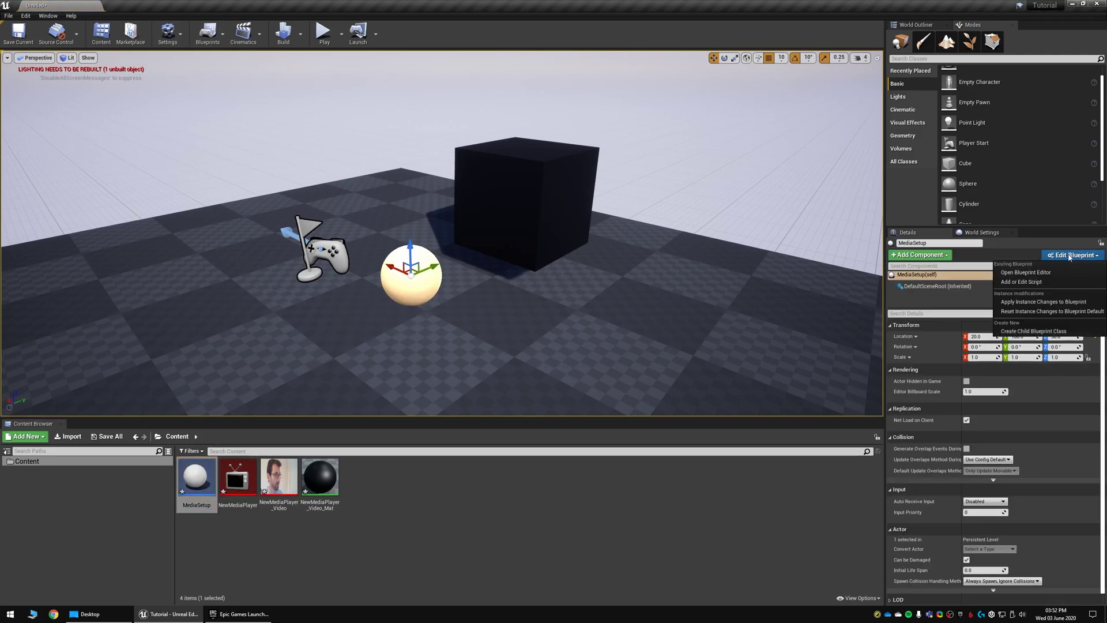
pyautogui.click(1033, 274)
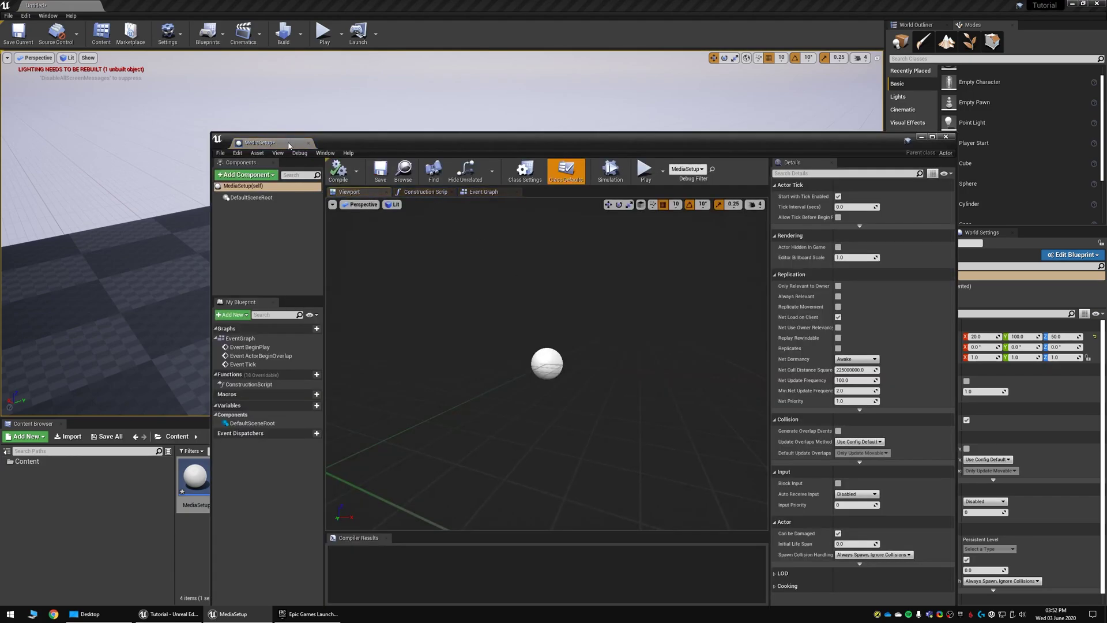
pyautogui.moveTo(336, 143); pyautogui.dragTo(217, 12)
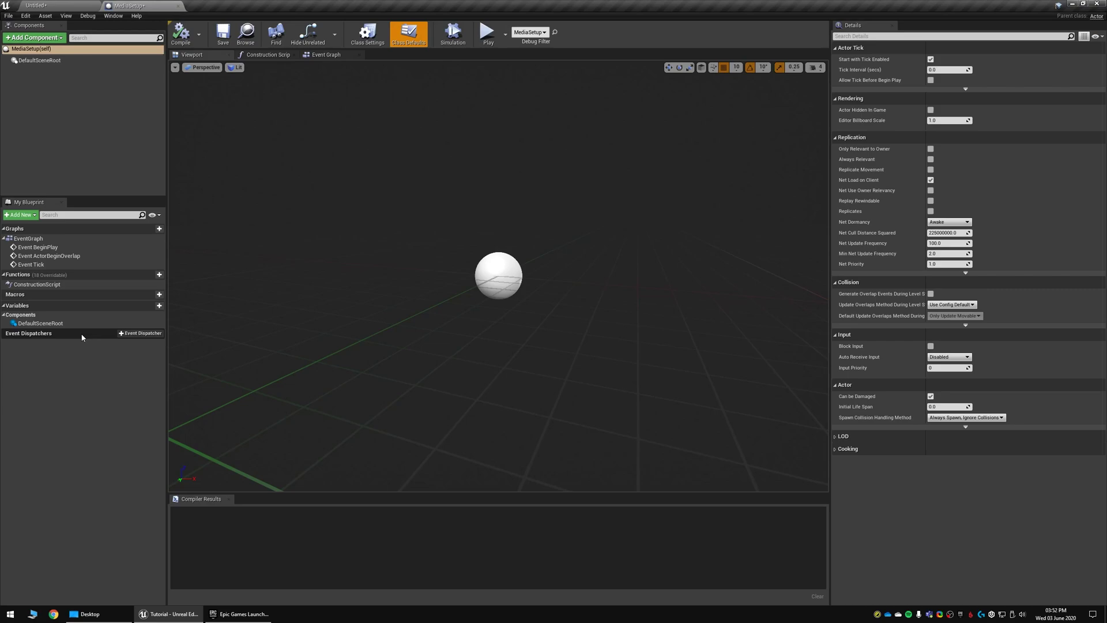
# Step: Add a variable to the MediaSetup Blueprint and set its type to Media Player
pyautogui.click(147, 306)
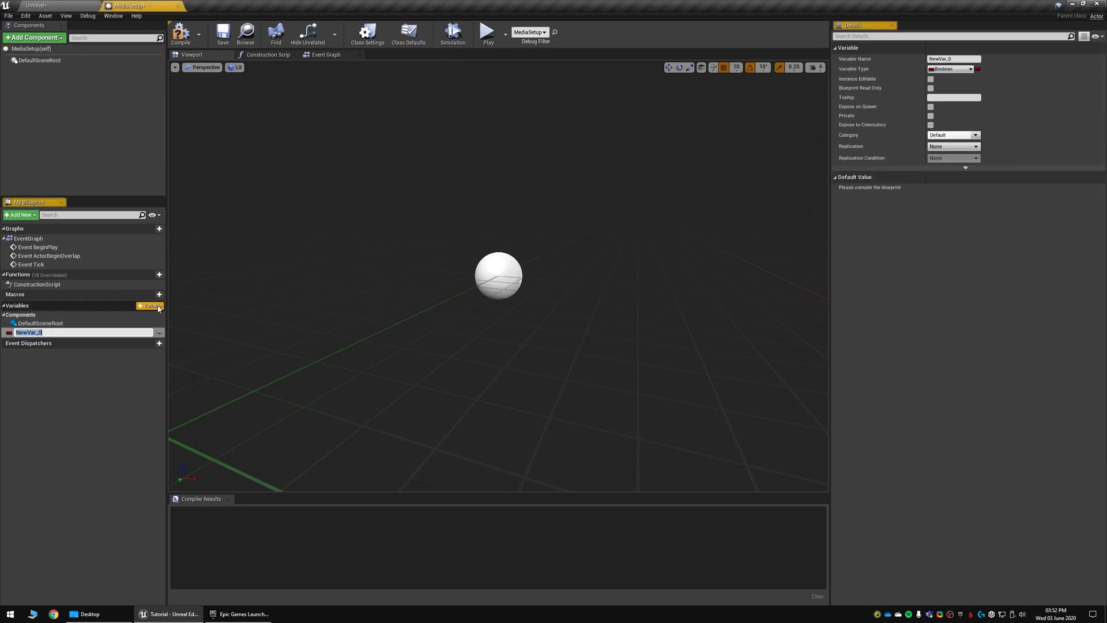
pyautogui.click(950, 69)
pyautogui.write('media')
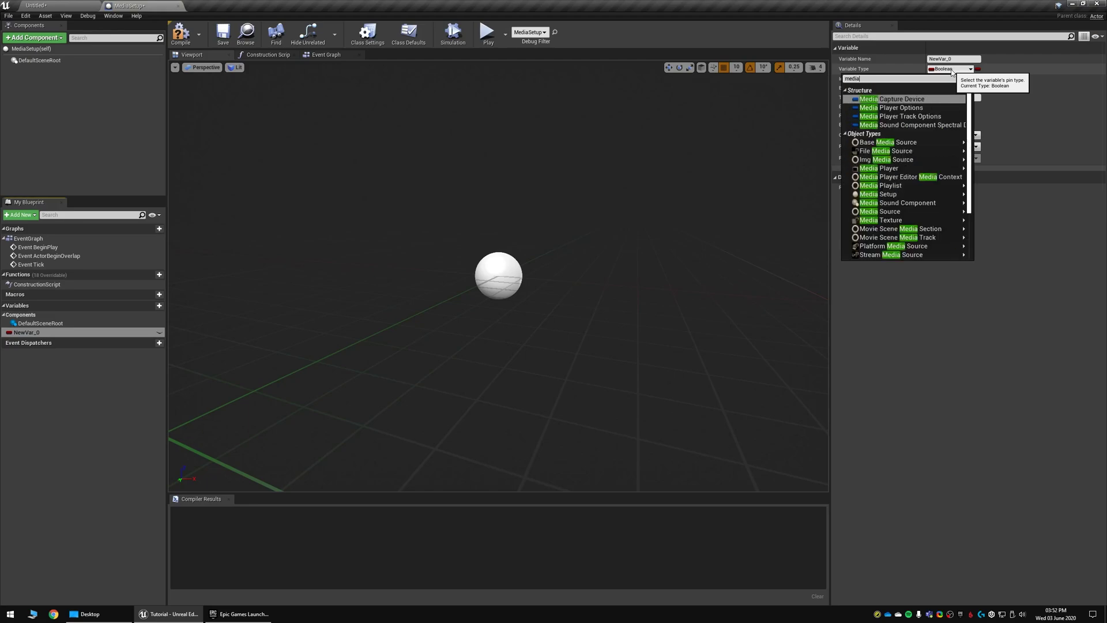
pyautogui.write('pl')
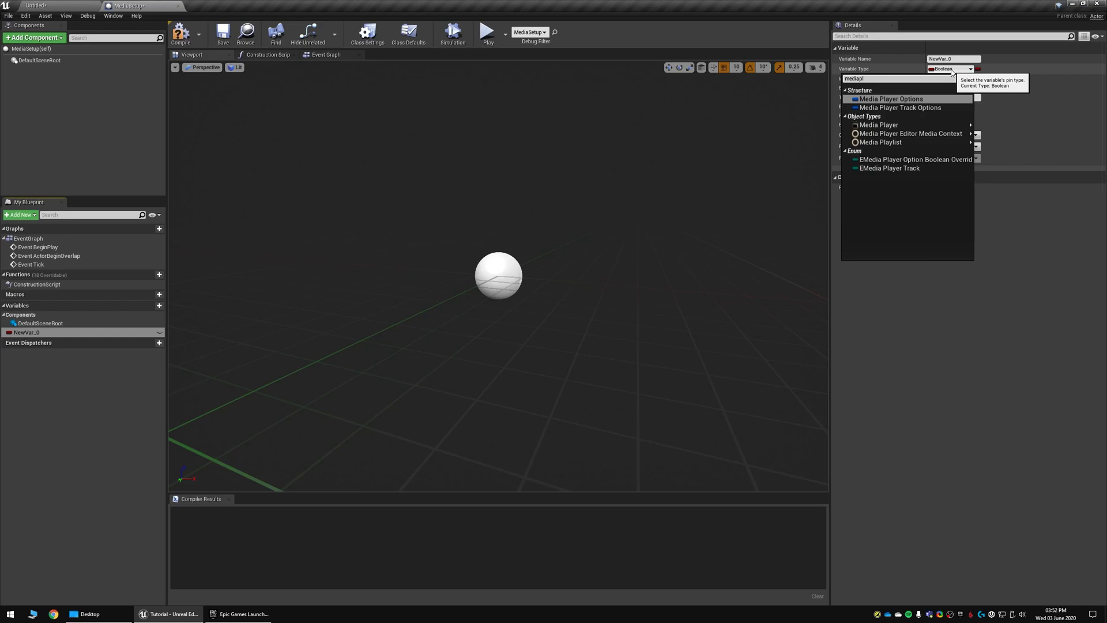
pyautogui.moveTo(905, 125)
pyautogui.click(997, 127)
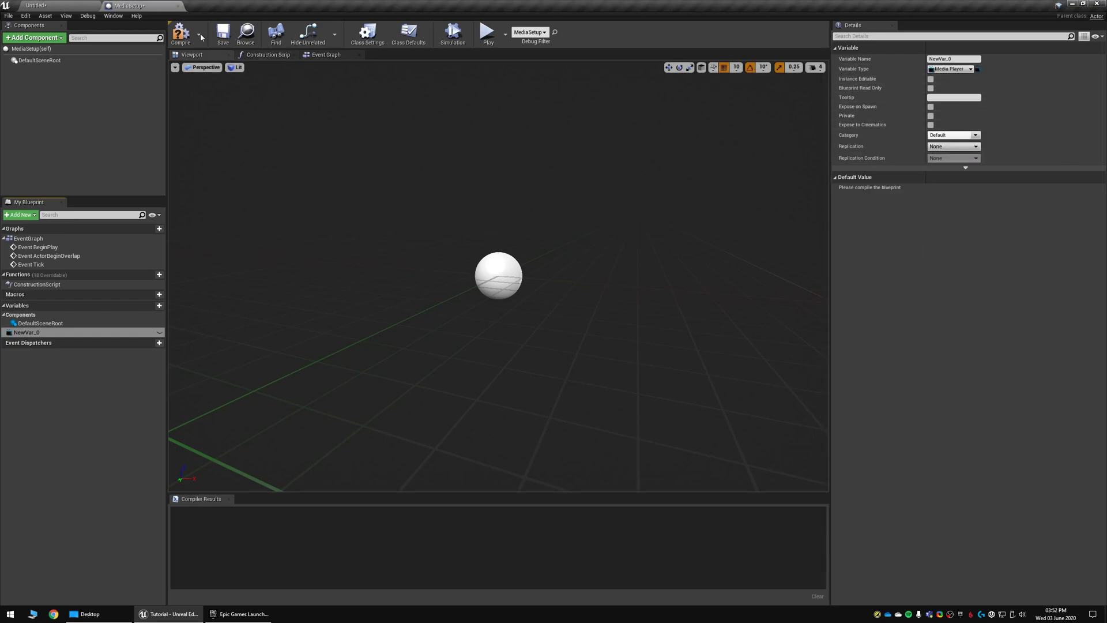
# Step: Compile the Blueprint, set the variable's default value to NewMediaPlayer, and recompile
pyautogui.click(181, 33)
pyautogui.click(980, 197)
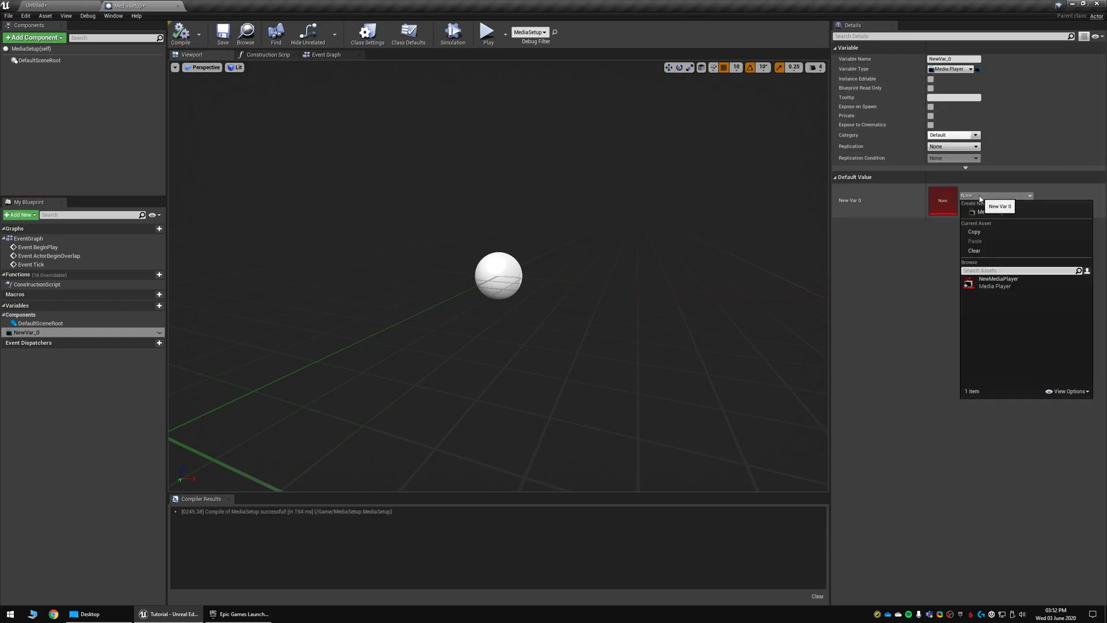
pyautogui.click(974, 281)
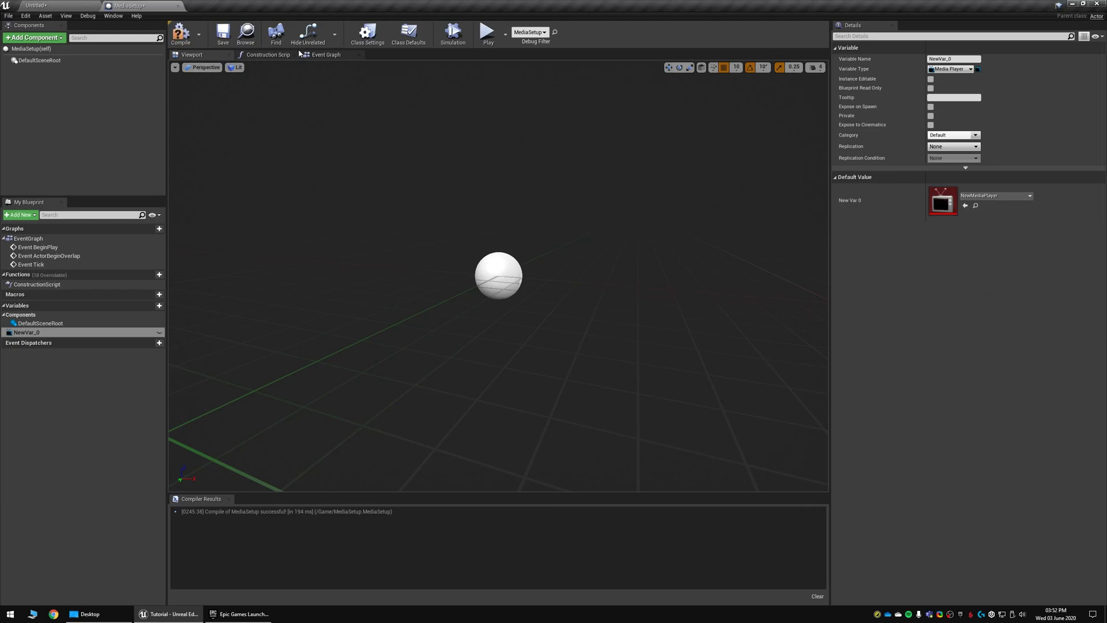
pyautogui.click(181, 33)
# Step: Place a getter for the Media Player variable in the Event Graph and attach an Open Url node to it
pyautogui.click(325, 55)
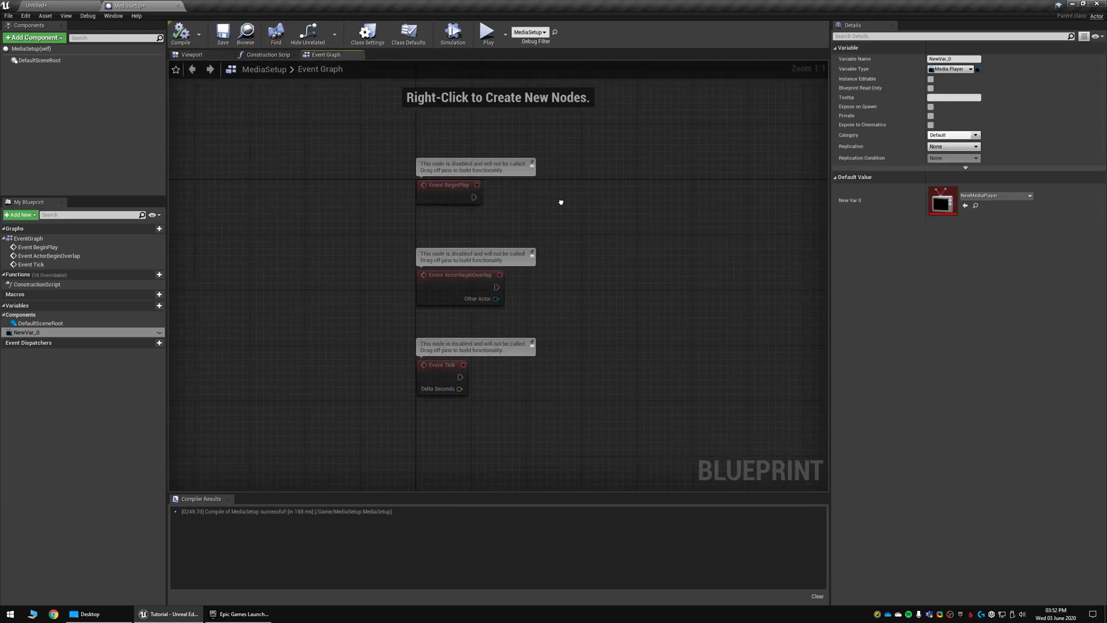
pyautogui.moveTo(542, 203); pyautogui.dragTo(423, 200, button='right')
pyautogui.keyDown('ctrl'); pyautogui.moveTo(29, 332); pyautogui.dragTo(452, 253); pyautogui.keyUp('ctrl')
pyautogui.moveTo(509, 274); pyautogui.dragTo(464, 303, button='right')
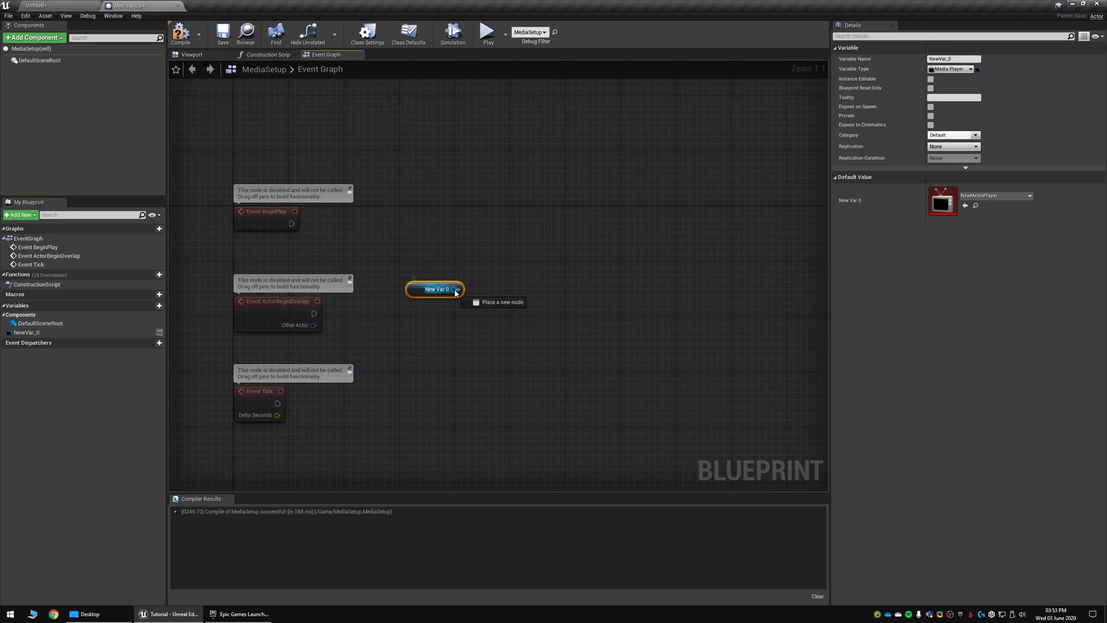
pyautogui.moveTo(456, 289); pyautogui.dragTo(513, 261)
pyautogui.write('open')
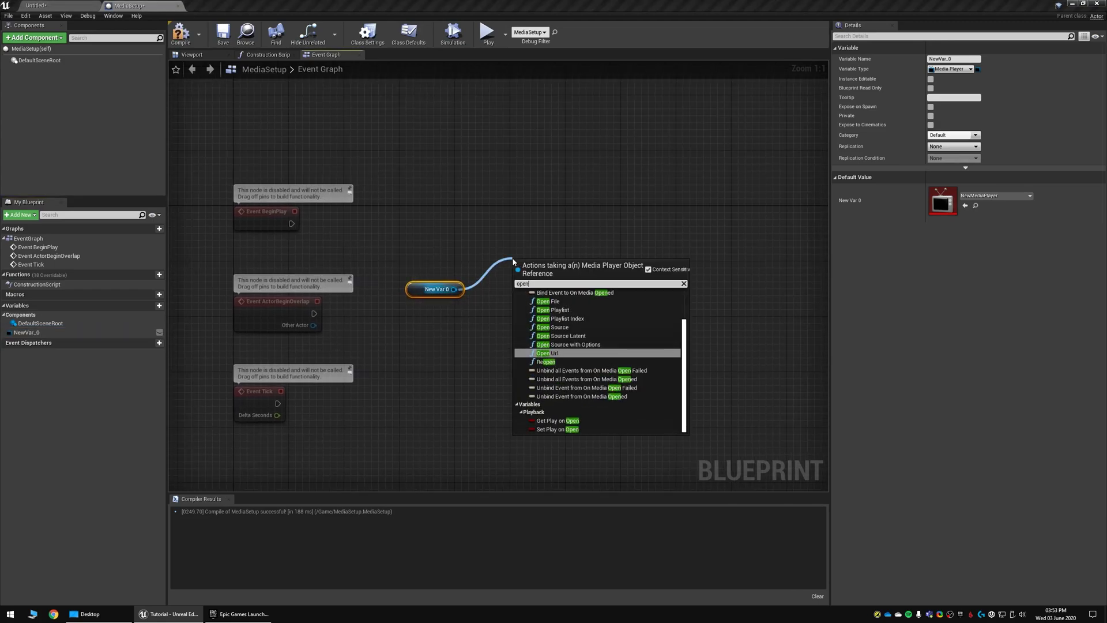
pyautogui.click(551, 353)
pyautogui.moveTo(545, 268); pyautogui.dragTo(537, 252)
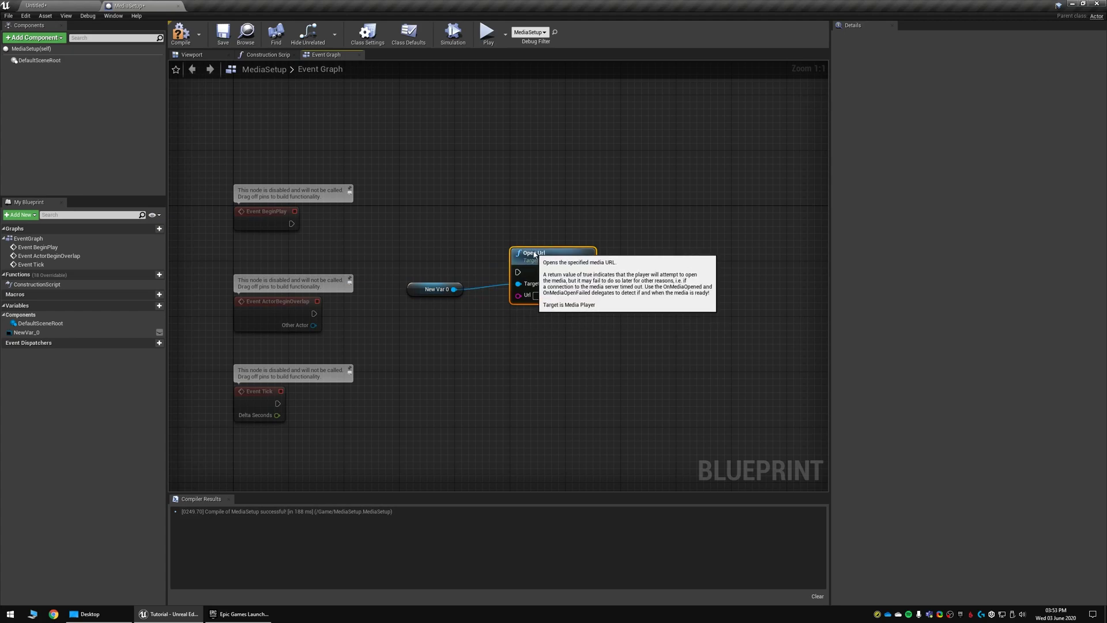
# Step: Paste the camera's vidcap:// address into the Open Url node's Url input
pyautogui.click(538, 296)
pyautogui.click(536, 295)
pyautogui.write('vidcap://\\\\?\\root#camera#0000#{e5323777-f976-4f5b-9b55-b94699c46e44}\\global')
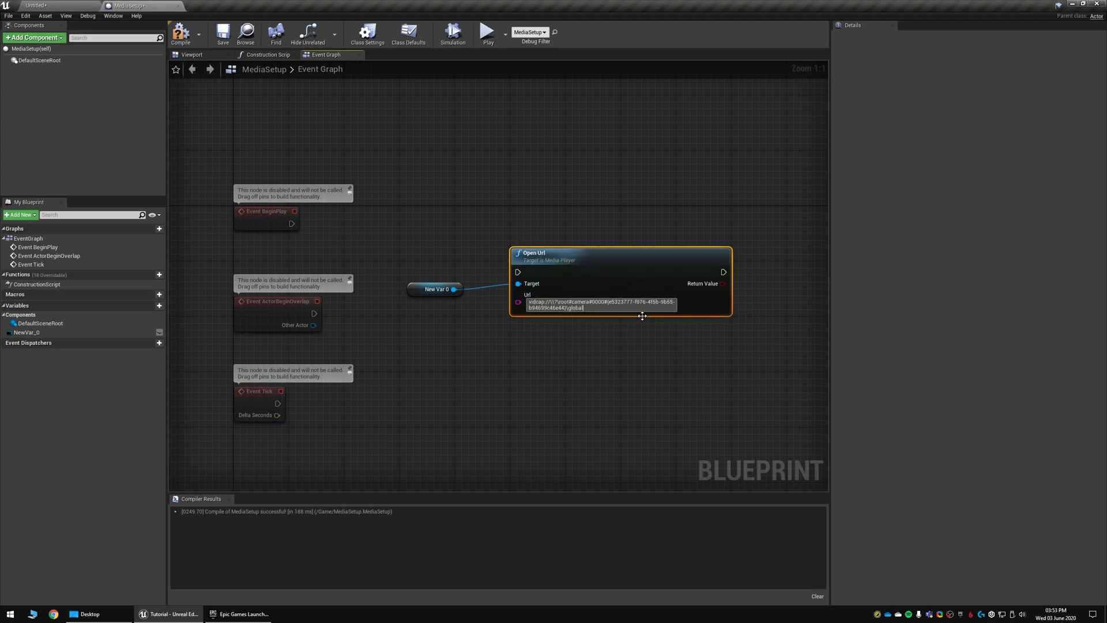
# Step: Reopen NewMediaPlayer with its video capture device and compare its media URL with the one in the Open Url node
pyautogui.click(40, 6)
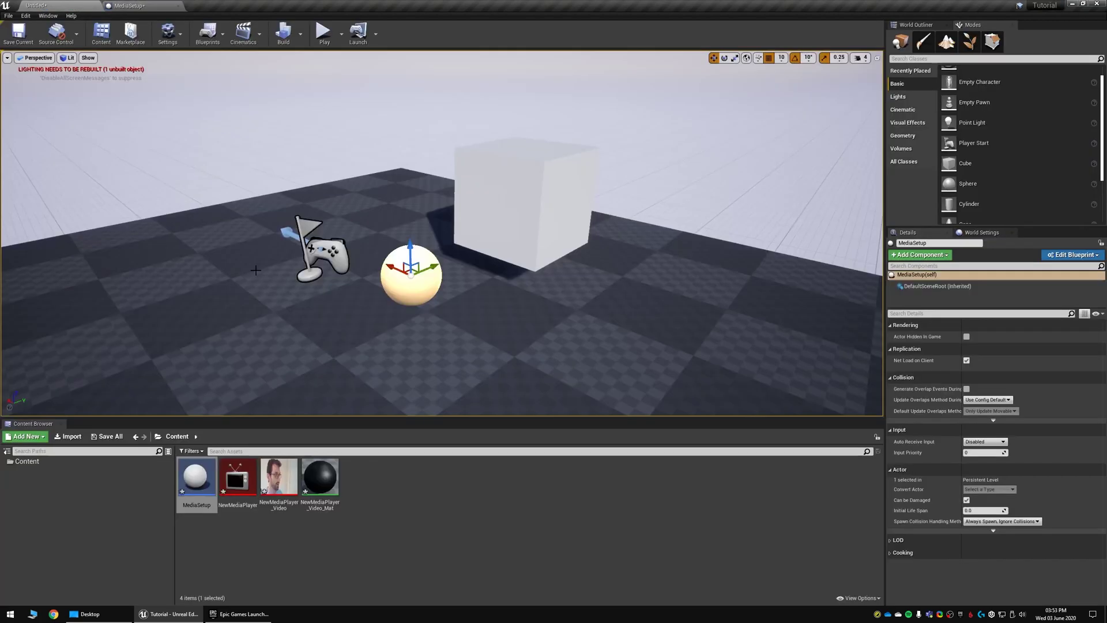
pyautogui.doubleClick(224, 489)
pyautogui.click(7, 65)
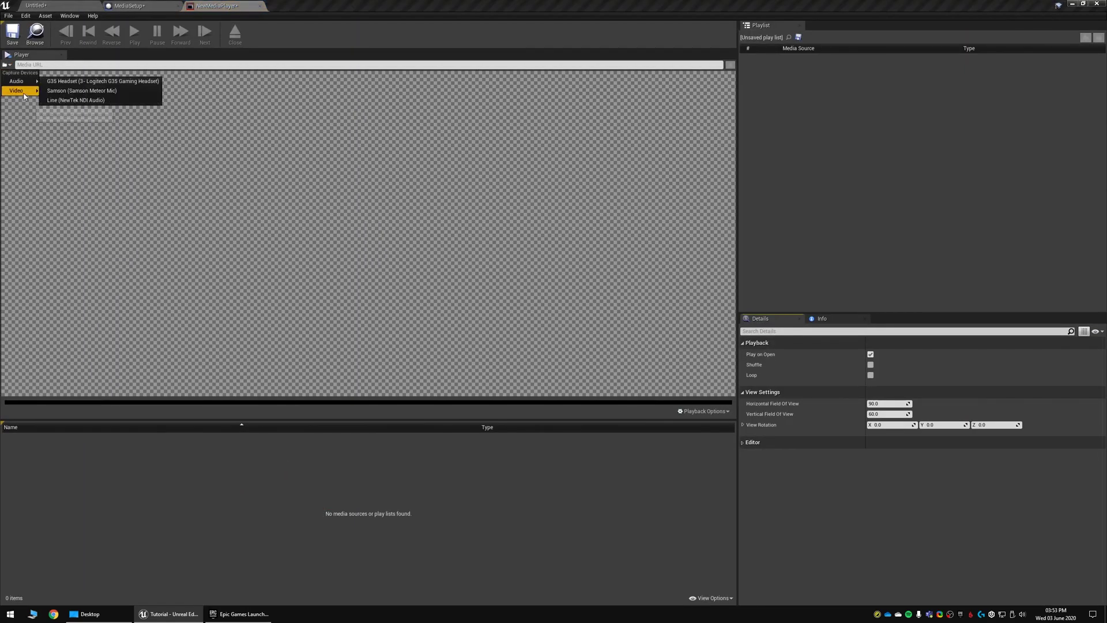
pyautogui.click(64, 88)
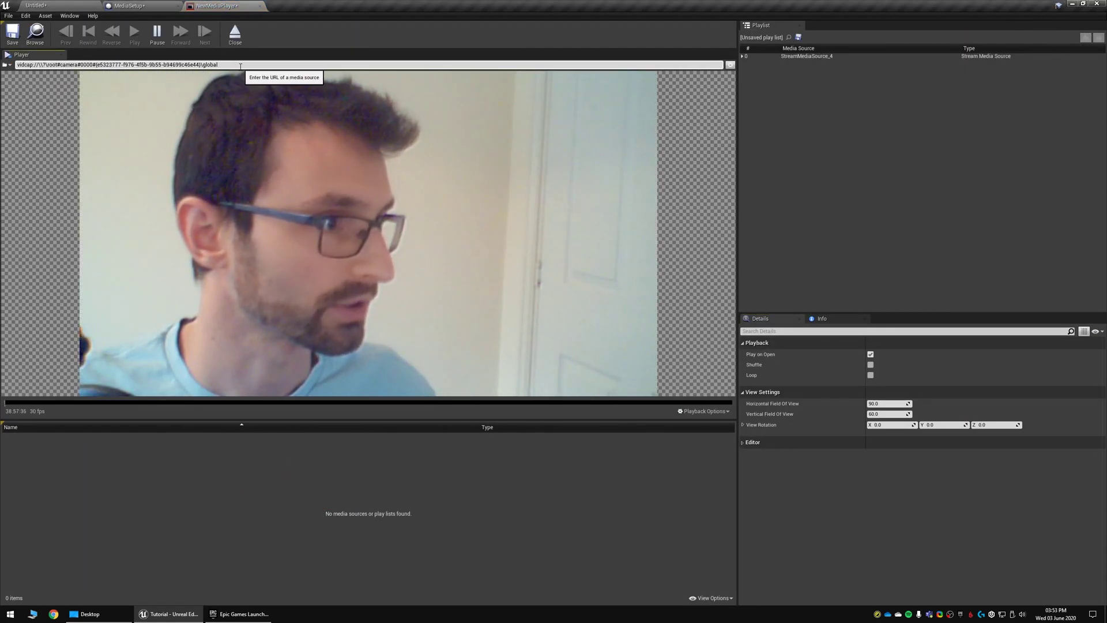
pyautogui.click(260, 6)
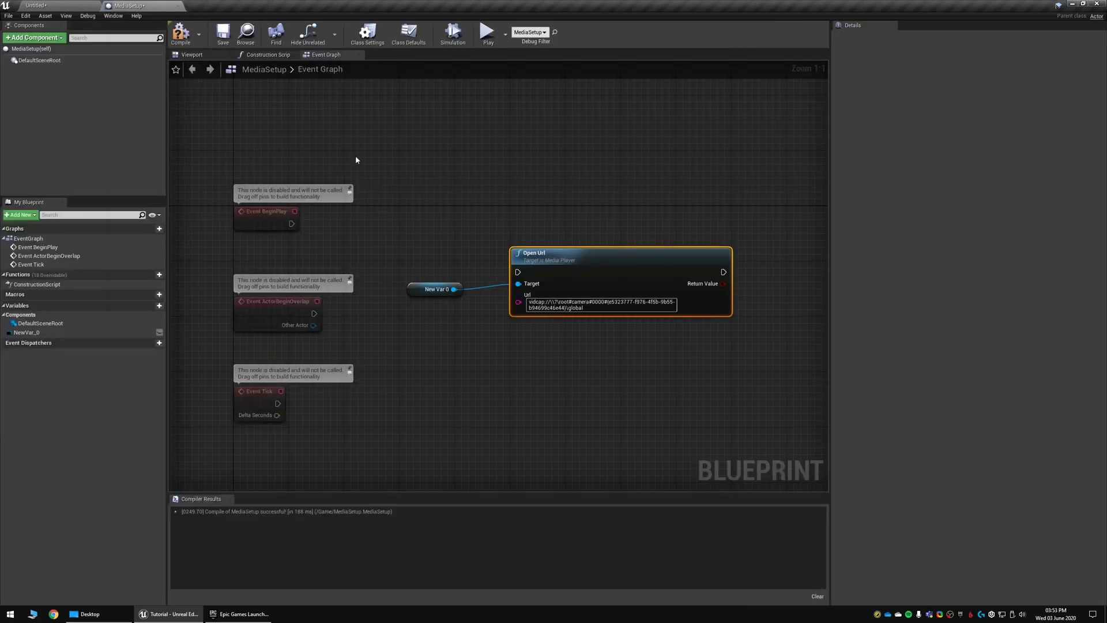
pyautogui.click(577, 305)
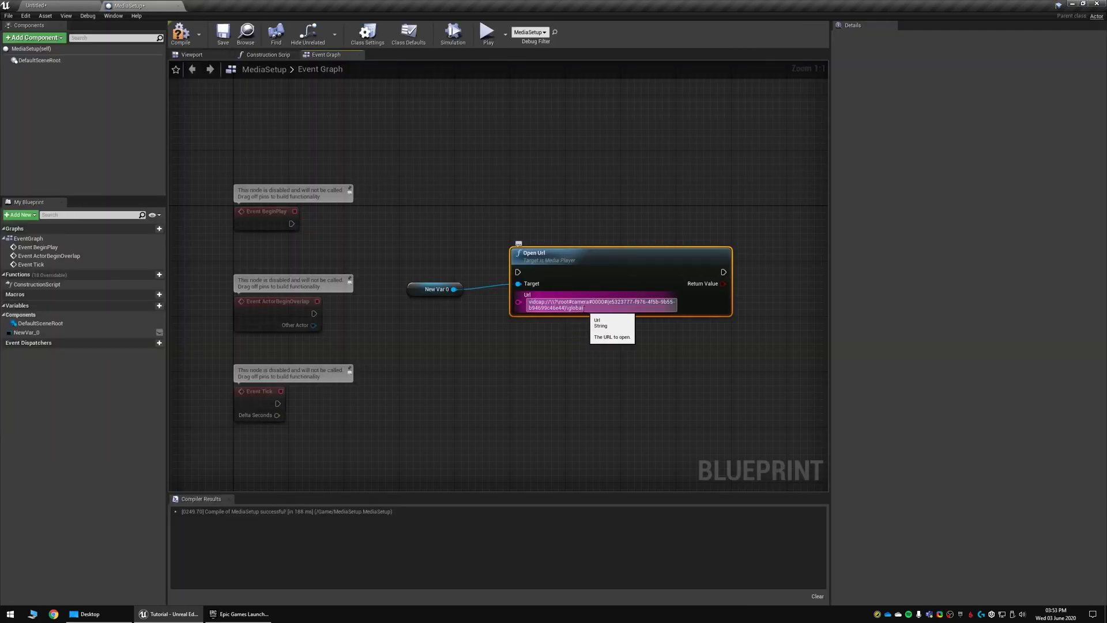
pyautogui.click(663, 357)
# Step: Connect Event BeginPlay to Open Url and delete the unused Event ActorBeginOverlap and Event Tick nodes
pyautogui.moveTo(606, 349); pyautogui.dragTo(550, 335, button='right')
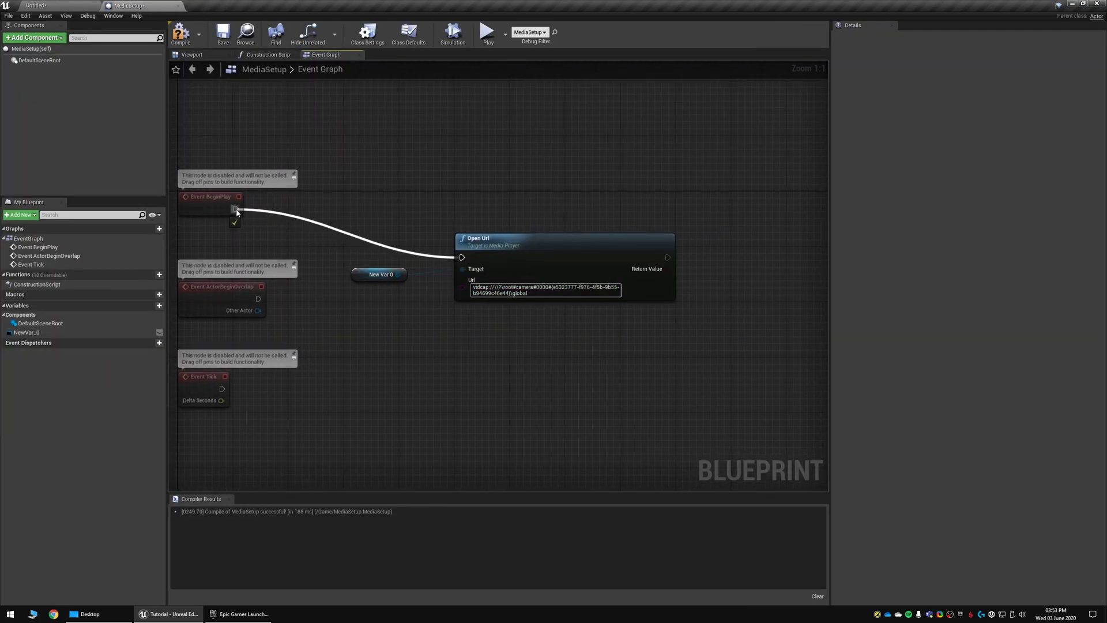
pyautogui.moveTo(237, 211); pyautogui.dragTo(237, 211)
pyautogui.moveTo(330, 328); pyautogui.dragTo(381, 321, button='right')
pyautogui.moveTo(278, 347); pyautogui.dragTo(231, 271)
pyautogui.press('Delete')
# Step: Line up the Open Url and variable nodes with Event BeginPlay and compile the Blueprint
pyautogui.moveTo(522, 230); pyautogui.dragTo(445, 182)
pyautogui.moveTo(409, 266); pyautogui.dragTo(346, 232)
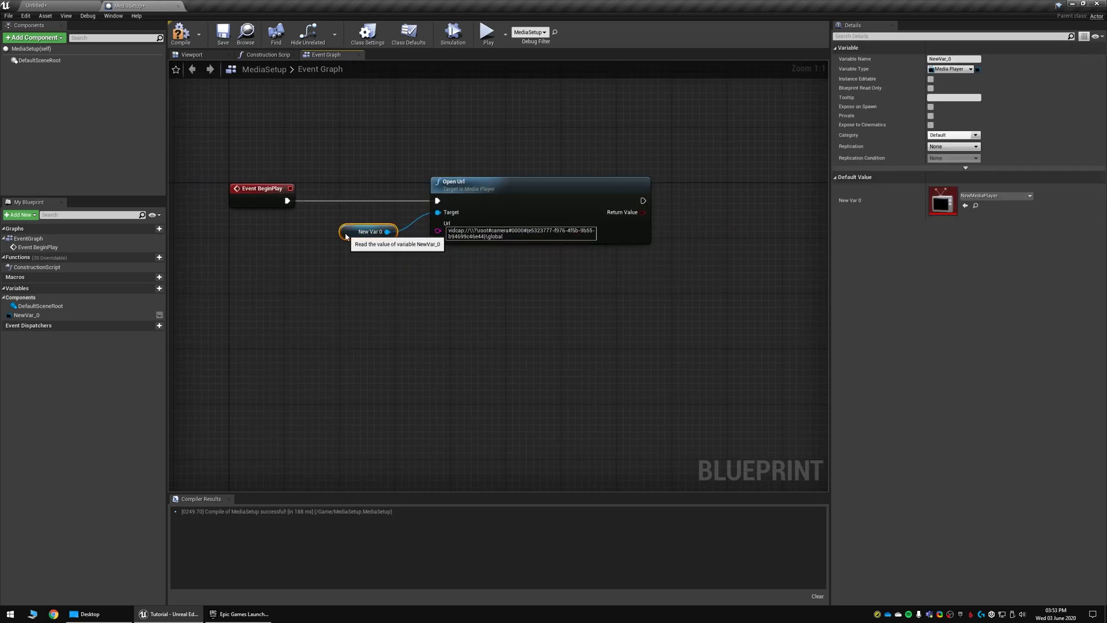
pyautogui.click(396, 249)
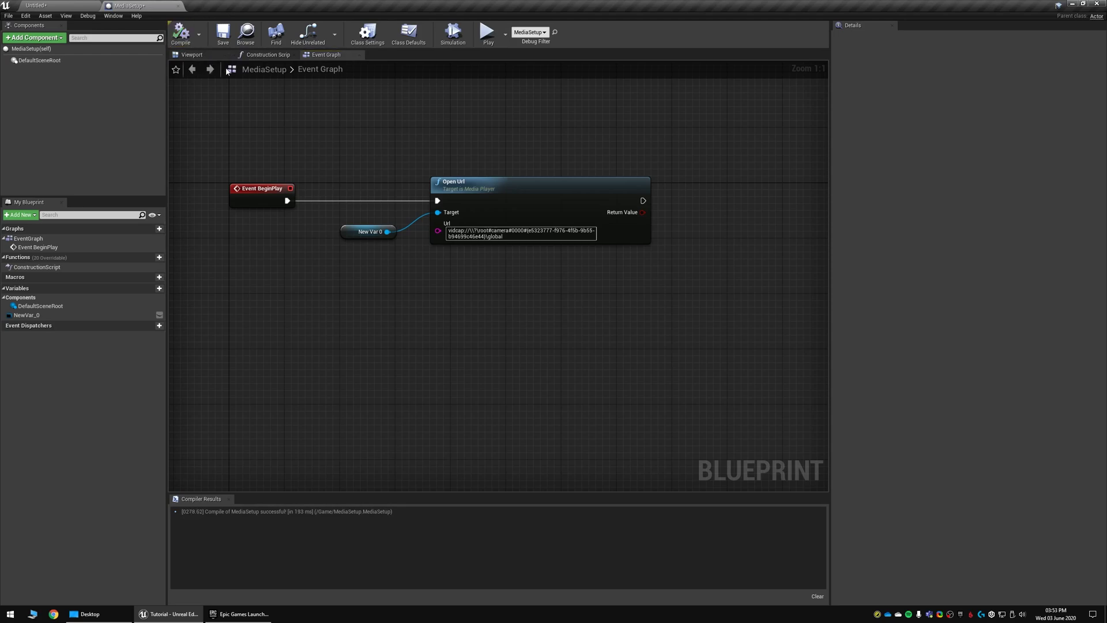
# Step: Play the level to test the webcam feed on the cube, stop it, and inspect the cube in the viewport
pyautogui.click(57, 5)
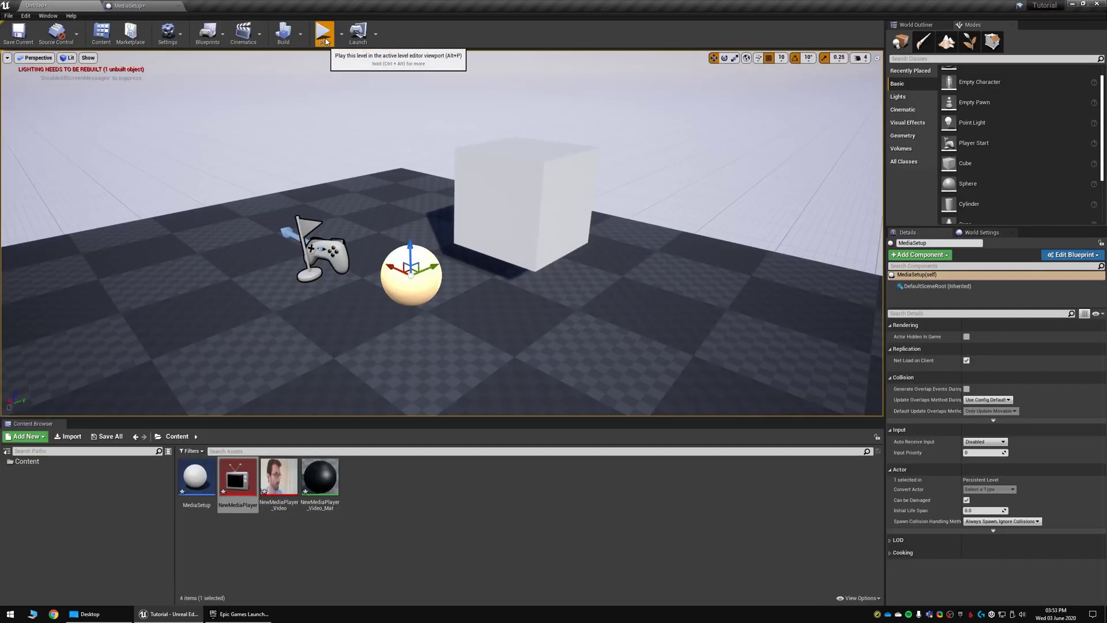
pyautogui.click(325, 41)
pyautogui.press('d')
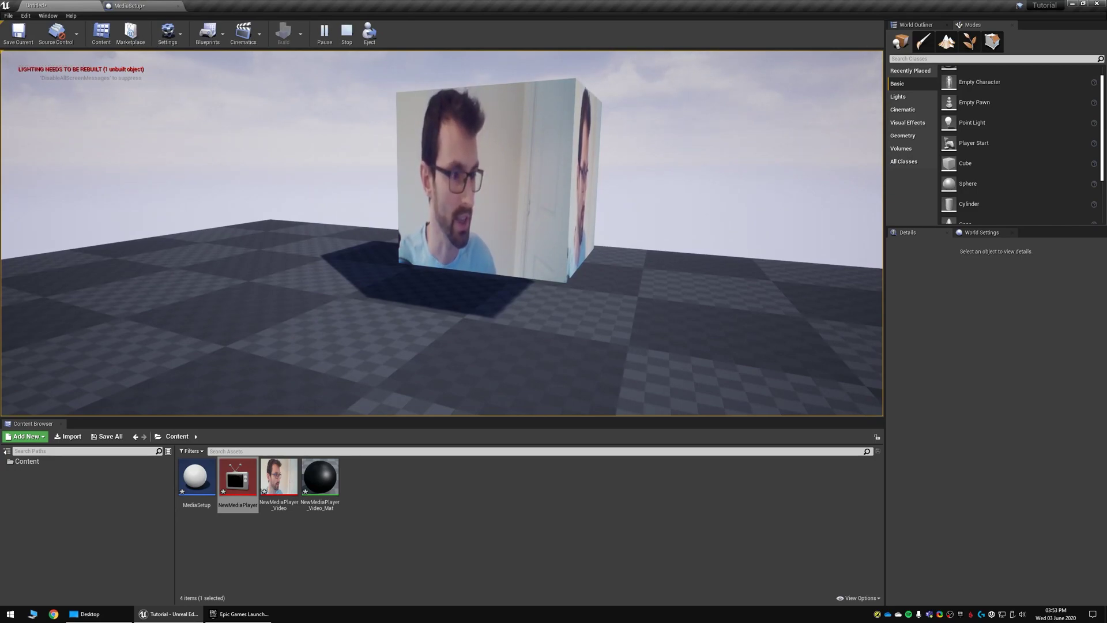
pyautogui.press('Escape')
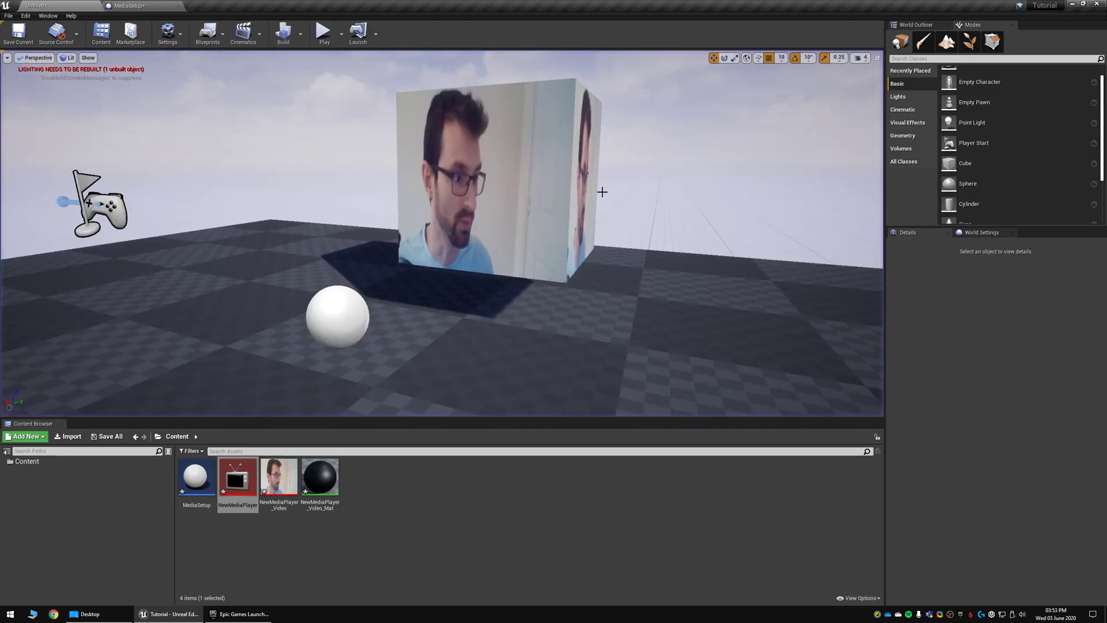
pyautogui.moveTo(589, 189)
pyautogui.mouseDown(button='right')
pyautogui.moveTo(559, 222)
pyautogui.moveTo(582, 228)
pyautogui.moveTo(582, 185)
pyautogui.mouseUp(button='right')
pyautogui.press('s')
pyautogui.press('w')
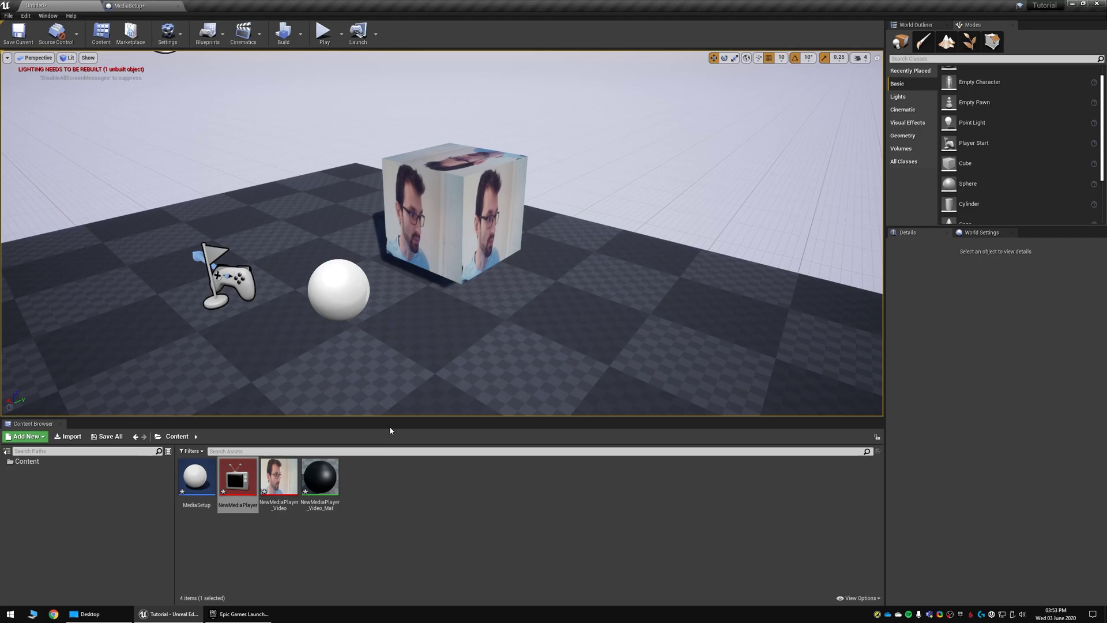
# Step: Open the NewMediaPlayer_Video_Mat material and examine how its Texture Sample feeds the Base Color
pyautogui.doubleClick(328, 484)
pyautogui.moveTo(439, 289); pyautogui.dragTo(288, 283)
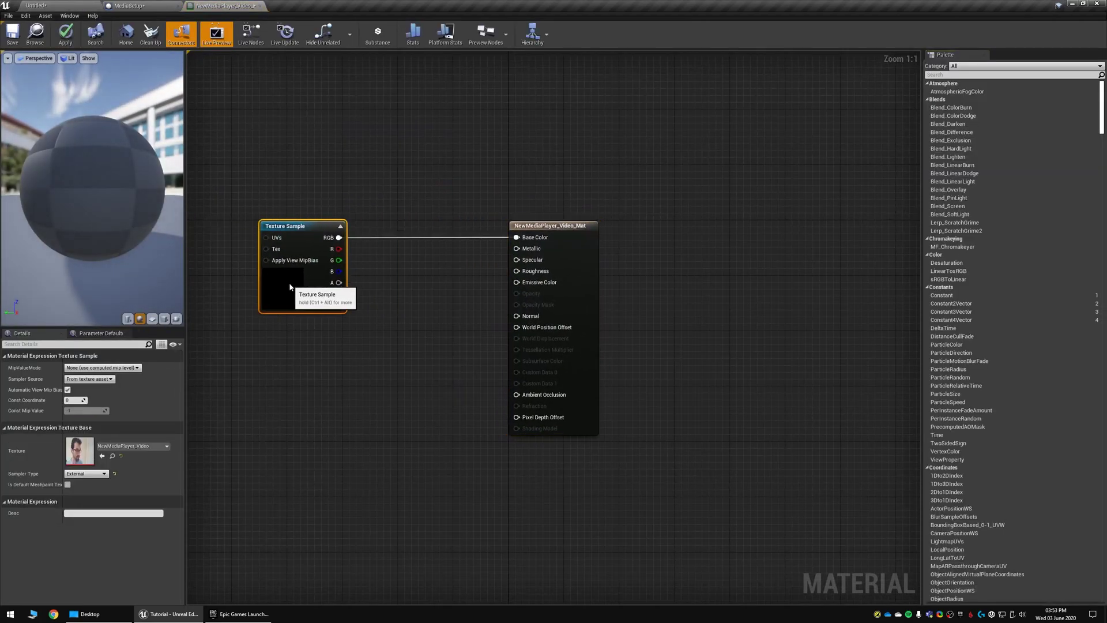
pyautogui.moveTo(382, 335); pyautogui.dragTo(461, 308, button='right')
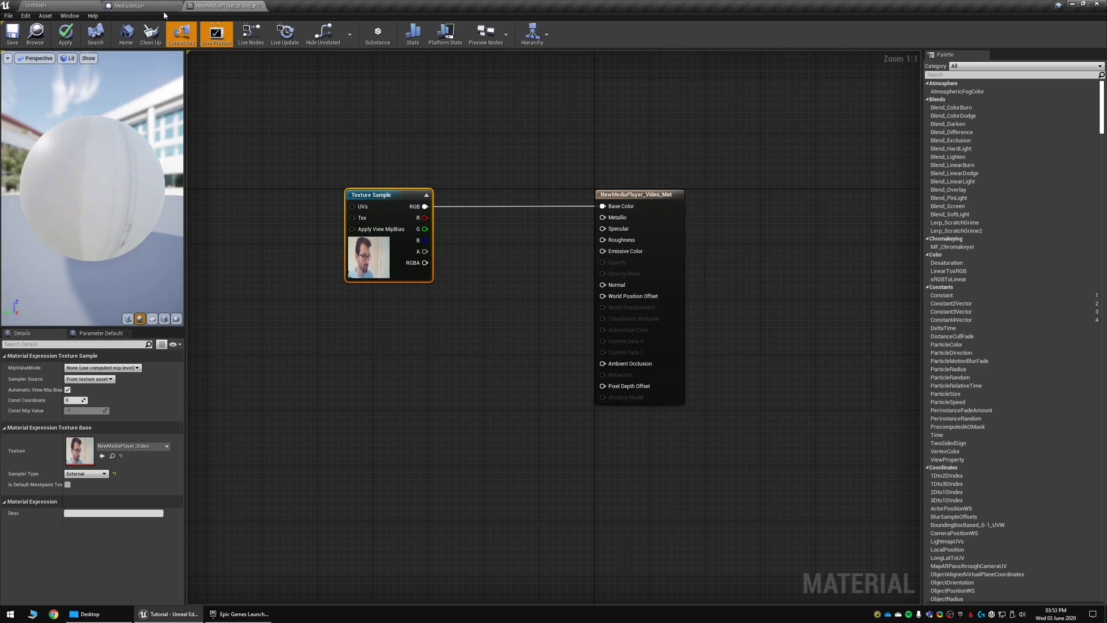
# Step: Switch to Snap Camera and look through the favourite lenses
pyautogui.click(71, 6)
pyautogui.click(886, 617)
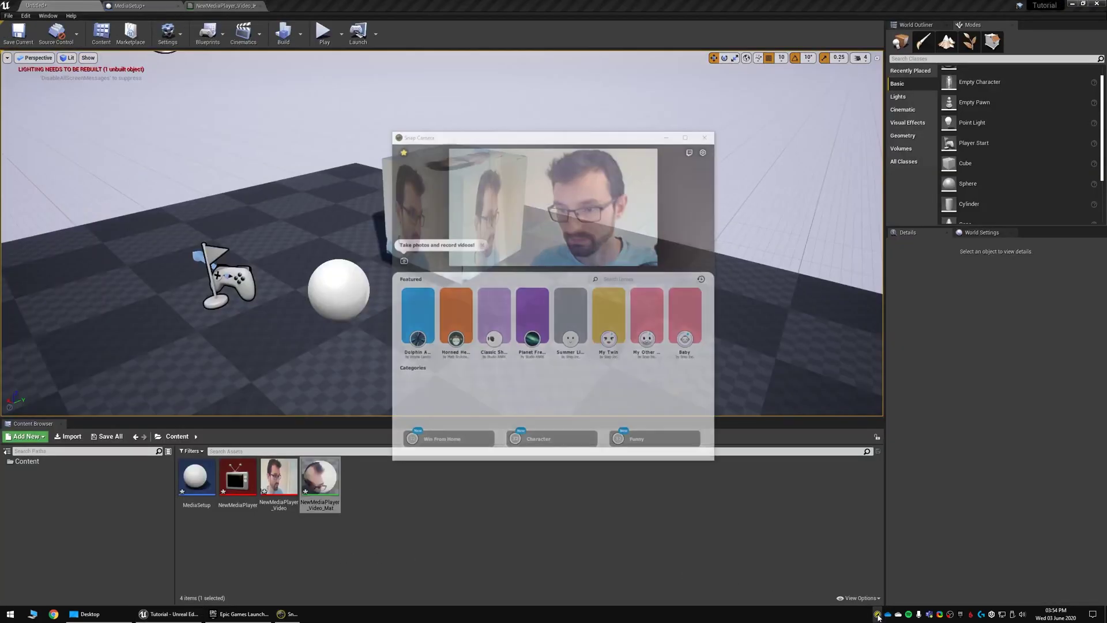
pyautogui.click(401, 149)
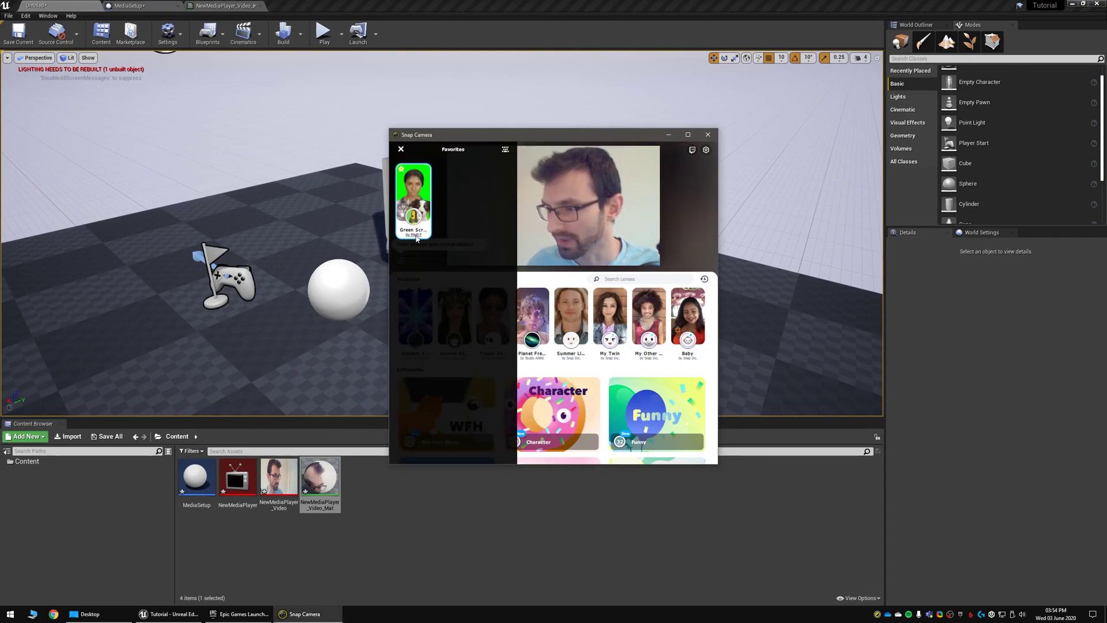
pyautogui.click(401, 149)
# Step: Search the Snap Camera lenses for "greenscreen", browse the matching lenses, and clear the search
pyautogui.click(615, 280)
pyautogui.write('g')
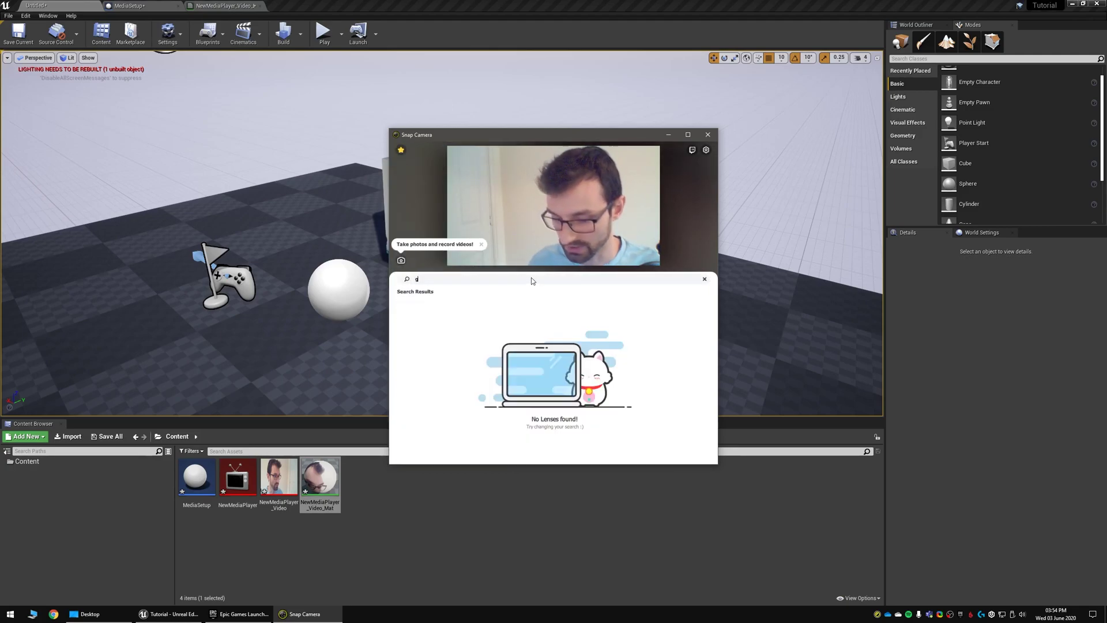
pyautogui.write('reenscreen')
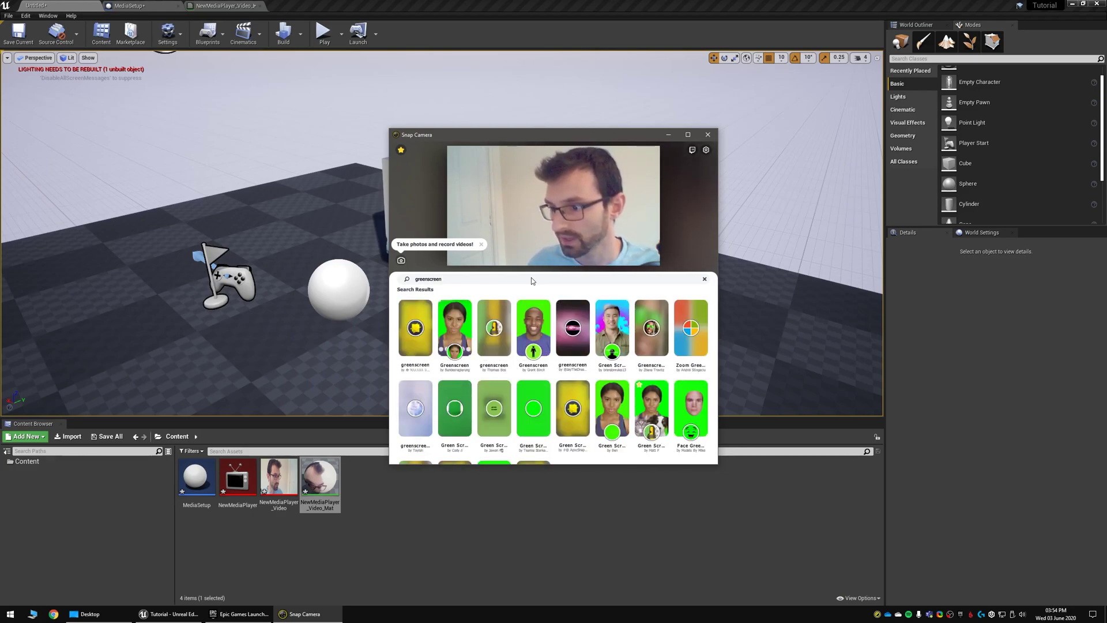
pyautogui.scroll(-1, 644, 409)
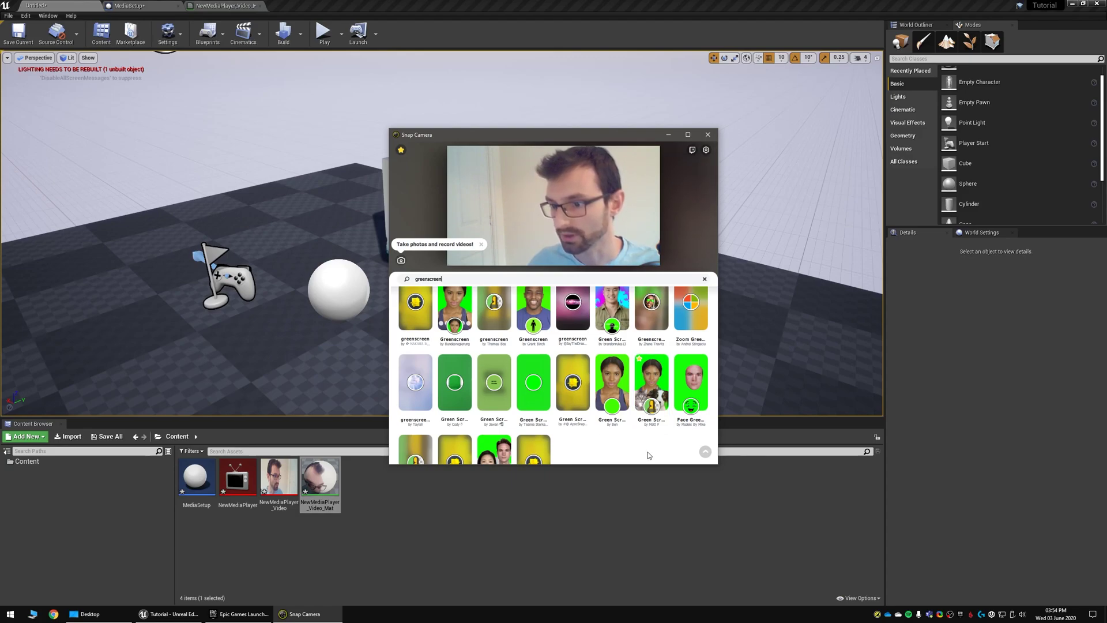
pyautogui.scroll(1, 640, 444)
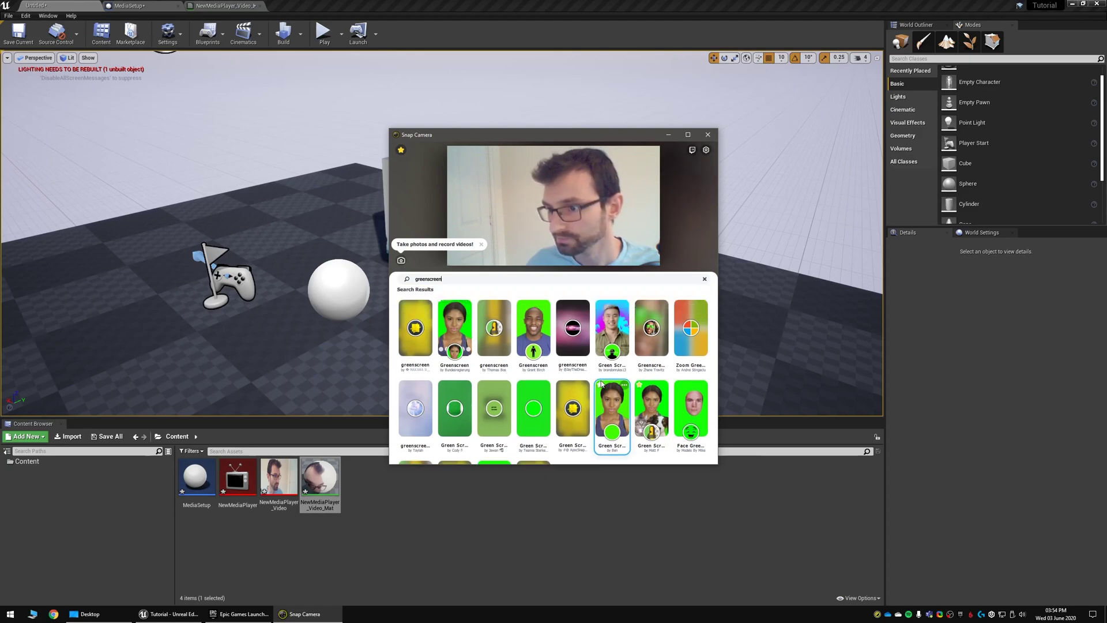
pyautogui.click(704, 279)
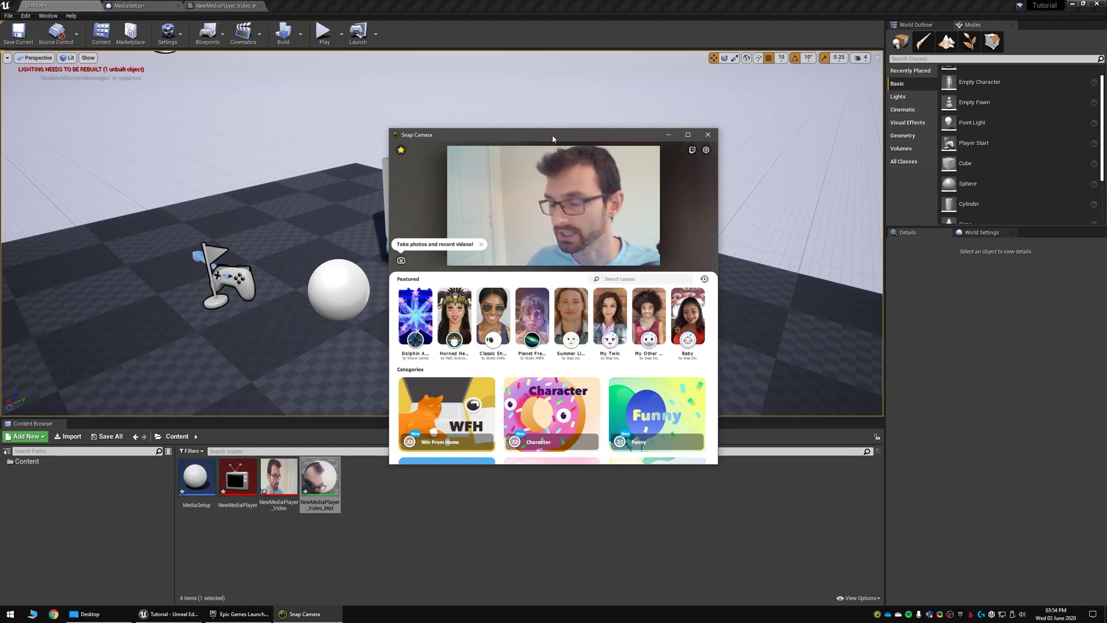
# Step: Apply the favourite green screen lens to the webcam feed and check Snap Camera's CPU usage in Task Manager
pyautogui.click(401, 149)
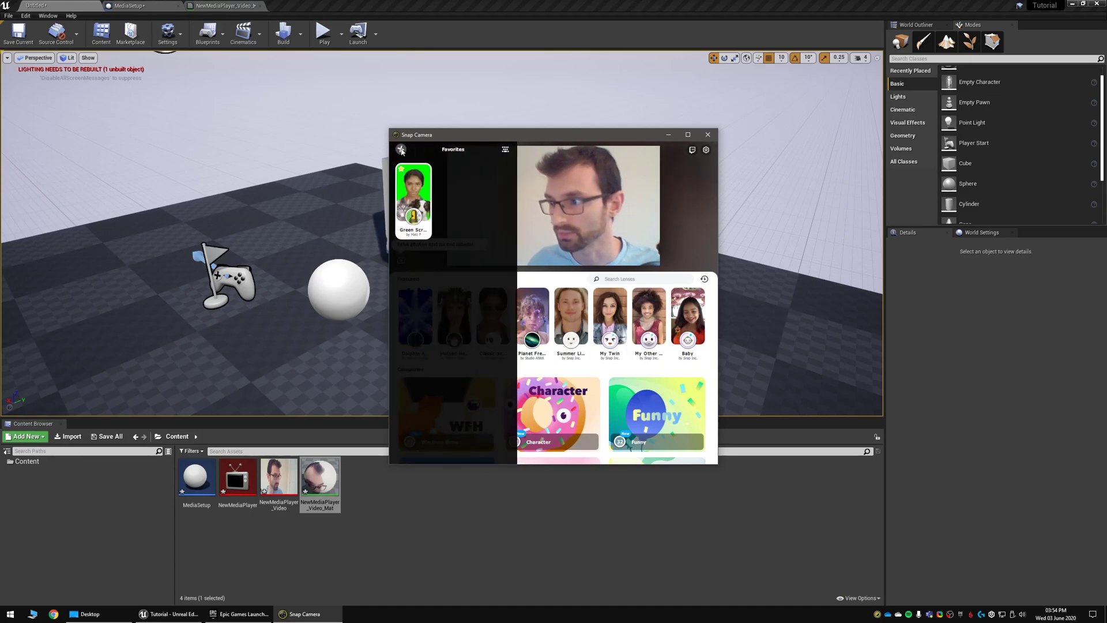
pyautogui.click(415, 192)
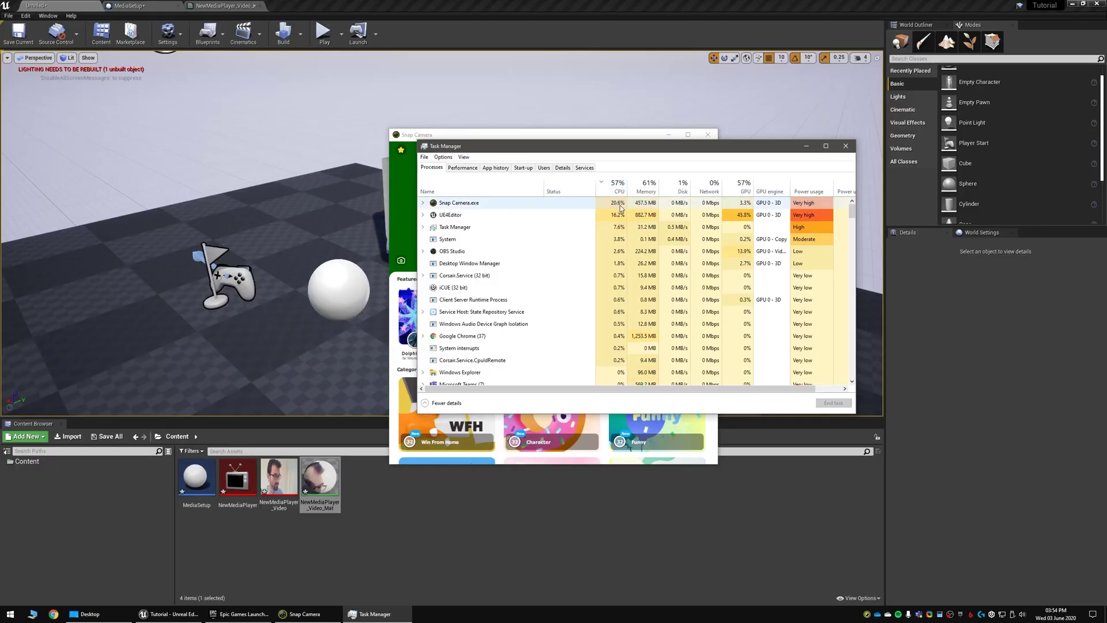
pyautogui.click(845, 146)
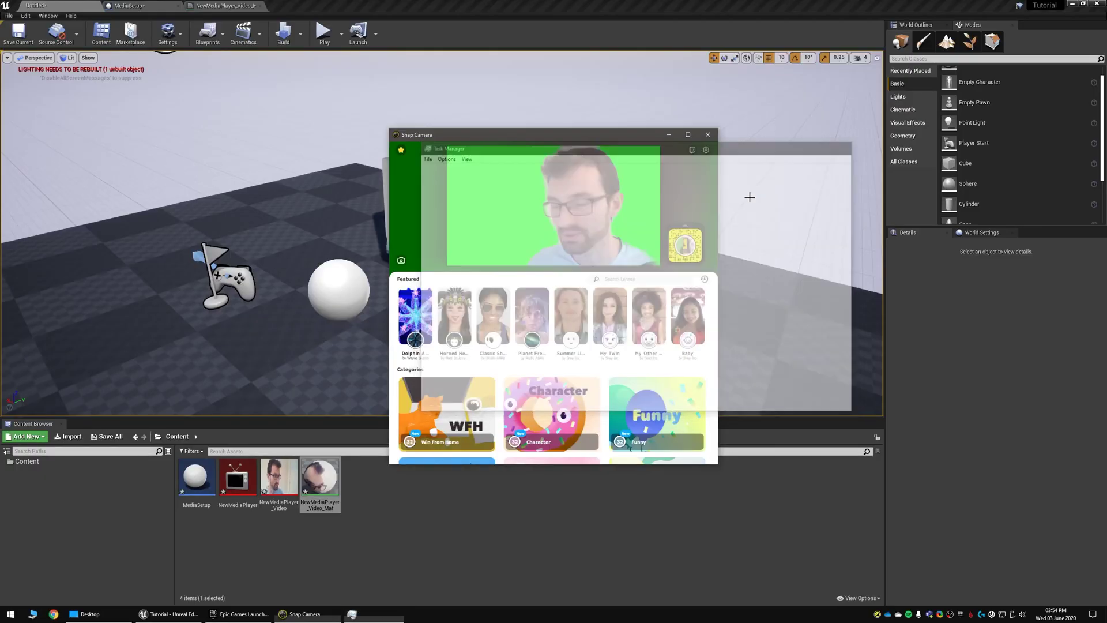
pyautogui.click(669, 135)
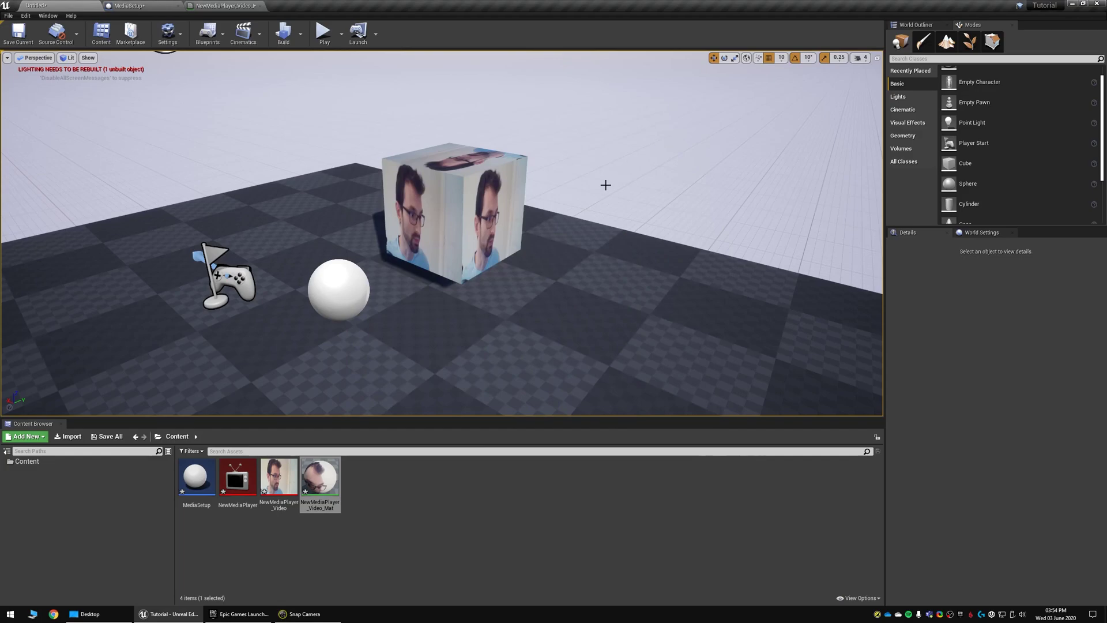
# Step: Play the level to check the green-screen feed on the cube, stop it, and reopen the NewMediaPlayer_Video_Mat material
pyautogui.click(317, 37)
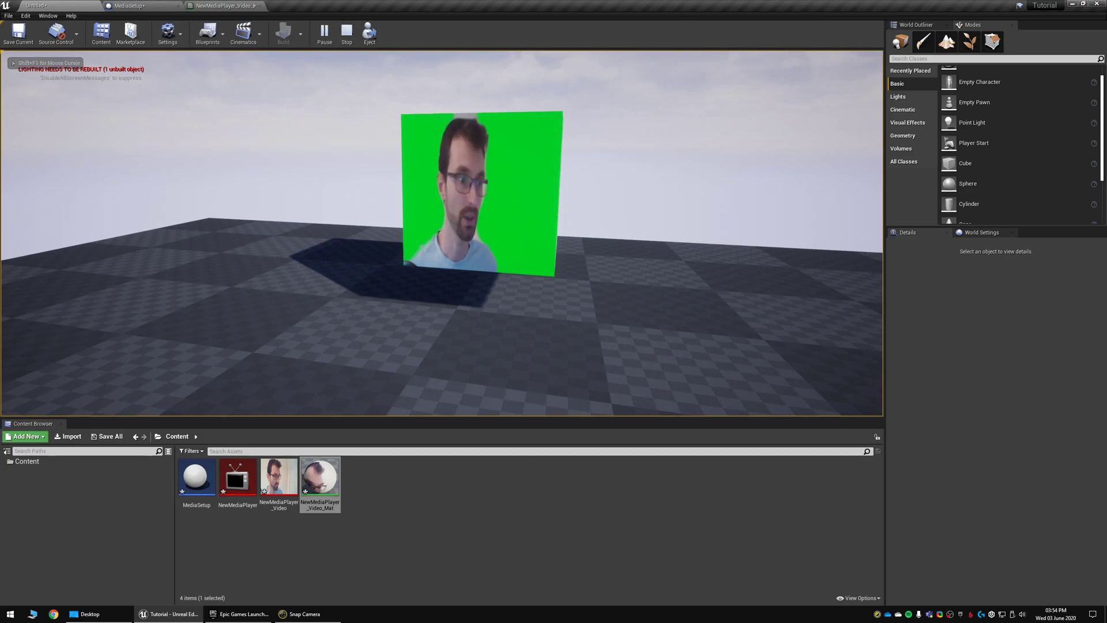
pyautogui.press('Escape')
pyautogui.doubleClick(331, 477)
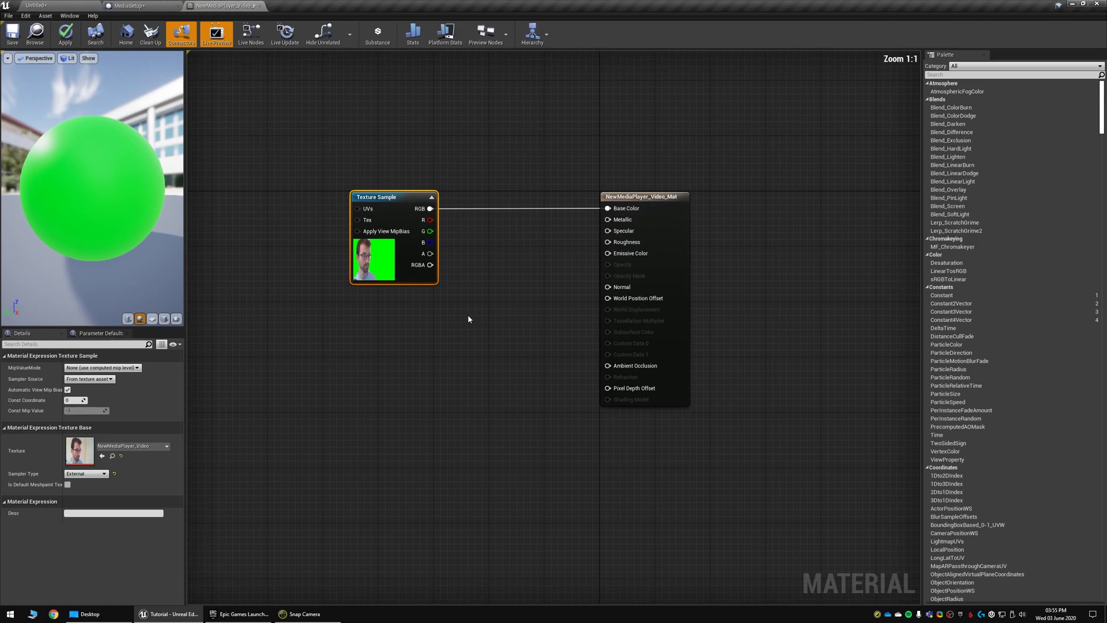
# Step: Add an MF_Chromakeyer node to the material graph and place it below the Texture Sample
pyautogui.rightClick(432, 321)
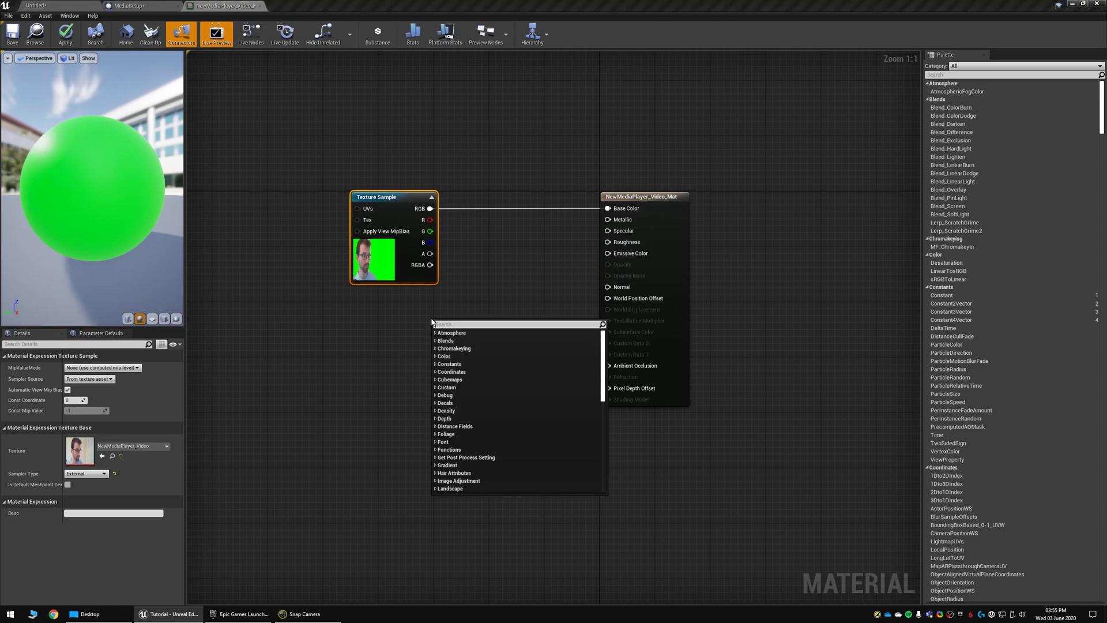
pyautogui.write('chrom')
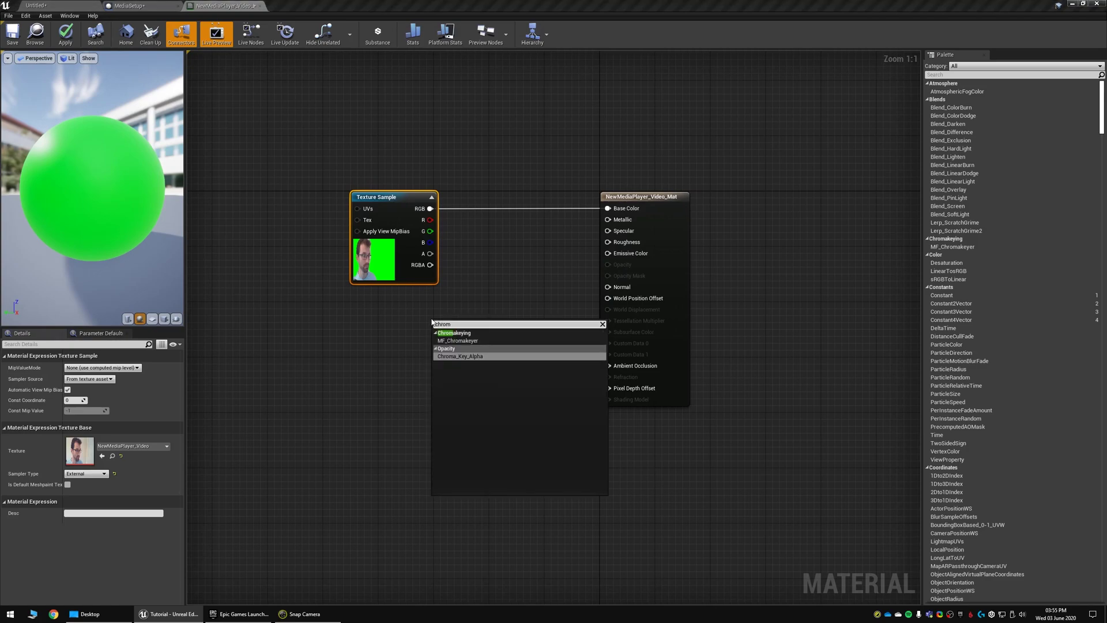
pyautogui.click(464, 341)
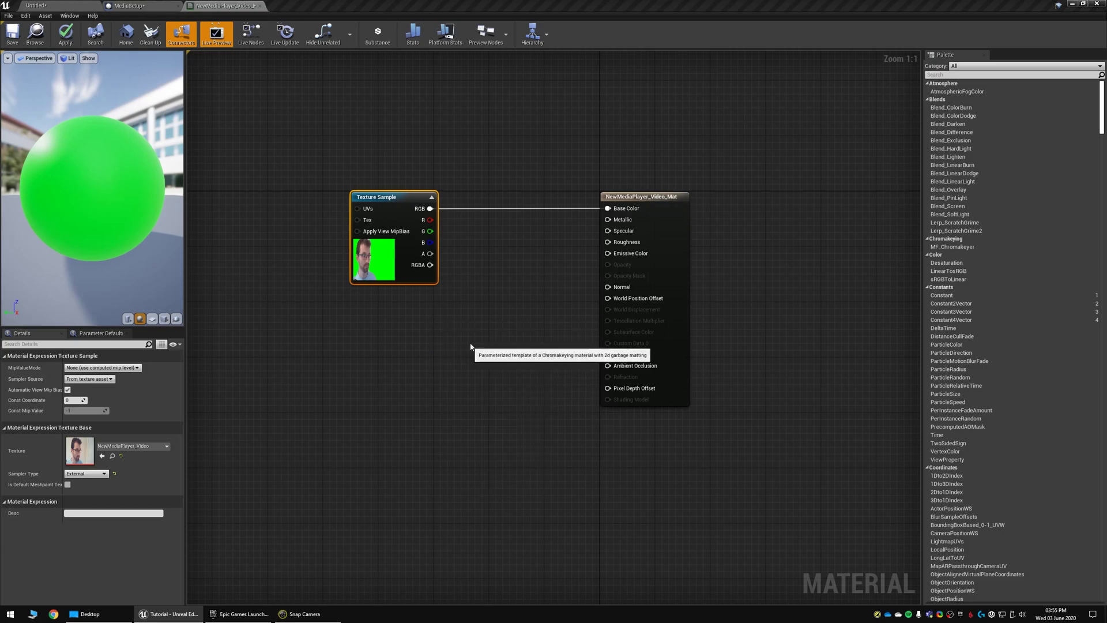
pyautogui.moveTo(439, 335); pyautogui.dragTo(369, 324)
pyautogui.click(289, 385)
pyautogui.moveTo(522, 346); pyautogui.dragTo(558, 378)
pyautogui.click(483, 363)
pyautogui.moveTo(488, 325)
pyautogui.mouseDown()
pyautogui.moveTo(498, 378)
pyautogui.moveTo(478, 343)
pyautogui.mouseUp()
pyautogui.click(526, 297)
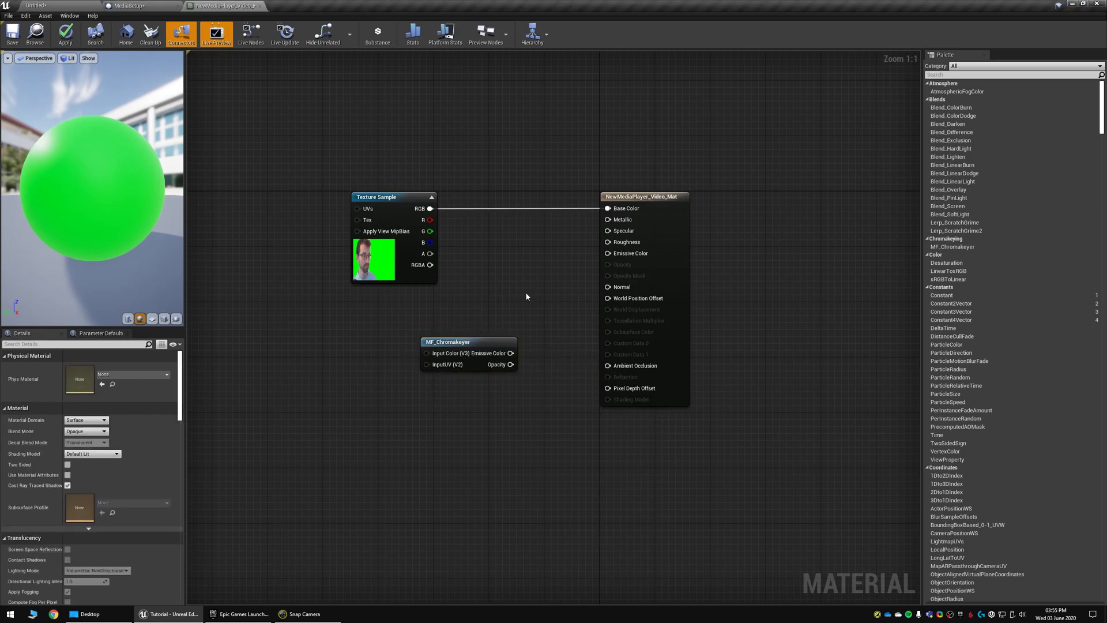
# Step: Set the material's Blend Mode to Masked
pyautogui.click(664, 246)
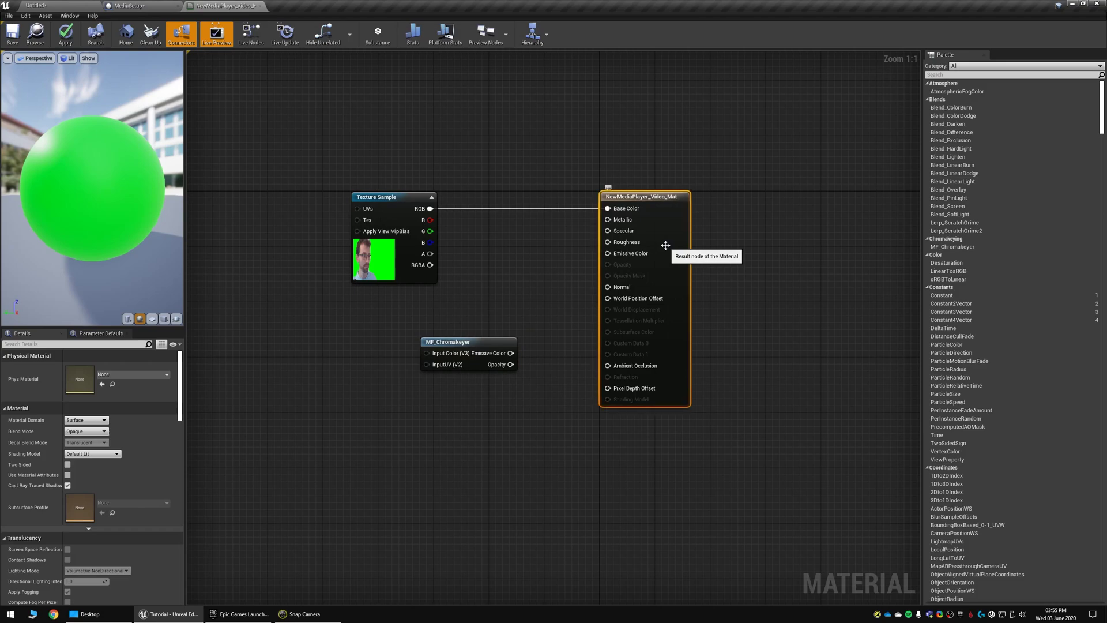
pyautogui.click(86, 431)
pyautogui.click(83, 444)
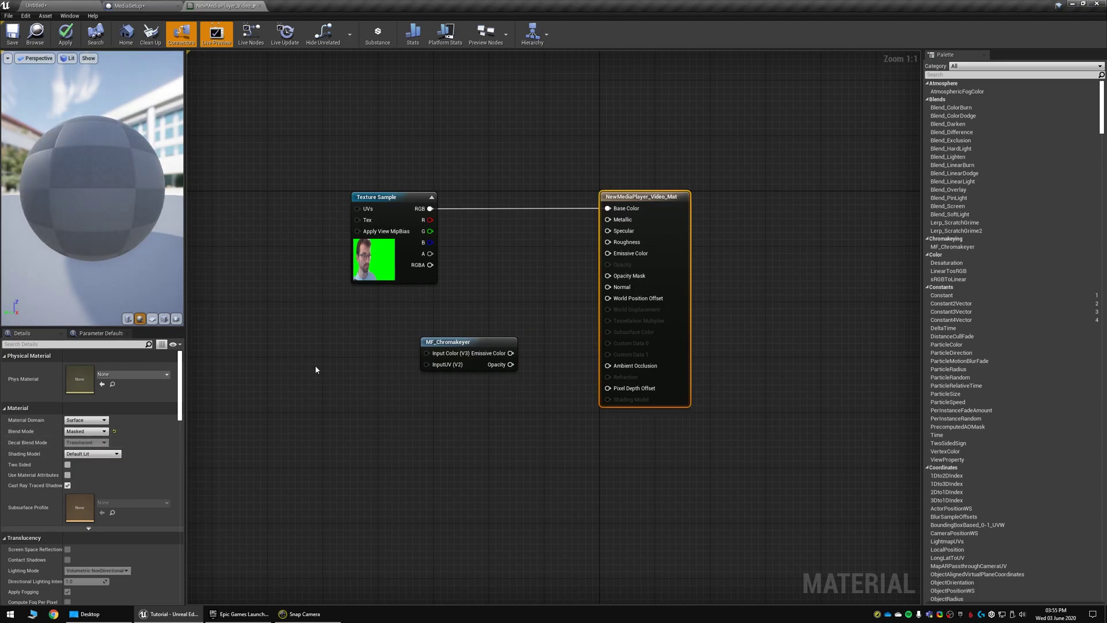
# Step: Connect the Texture Sample's G output directly to Opacity Mask, check the Snap Camera feed, and apply the material
pyautogui.click(481, 275)
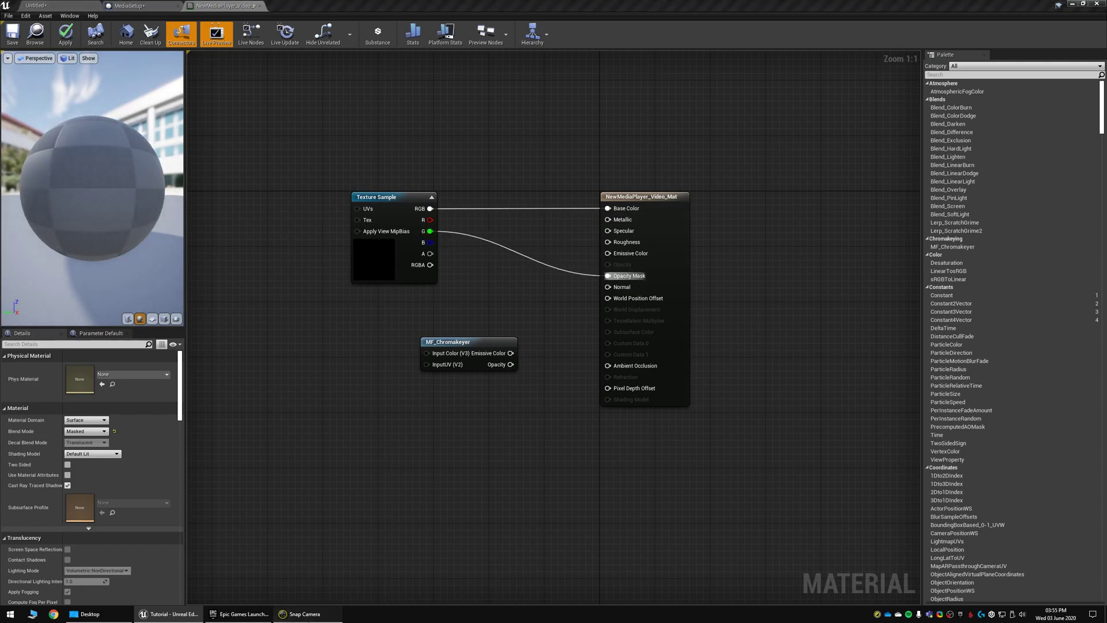
pyautogui.click(300, 614)
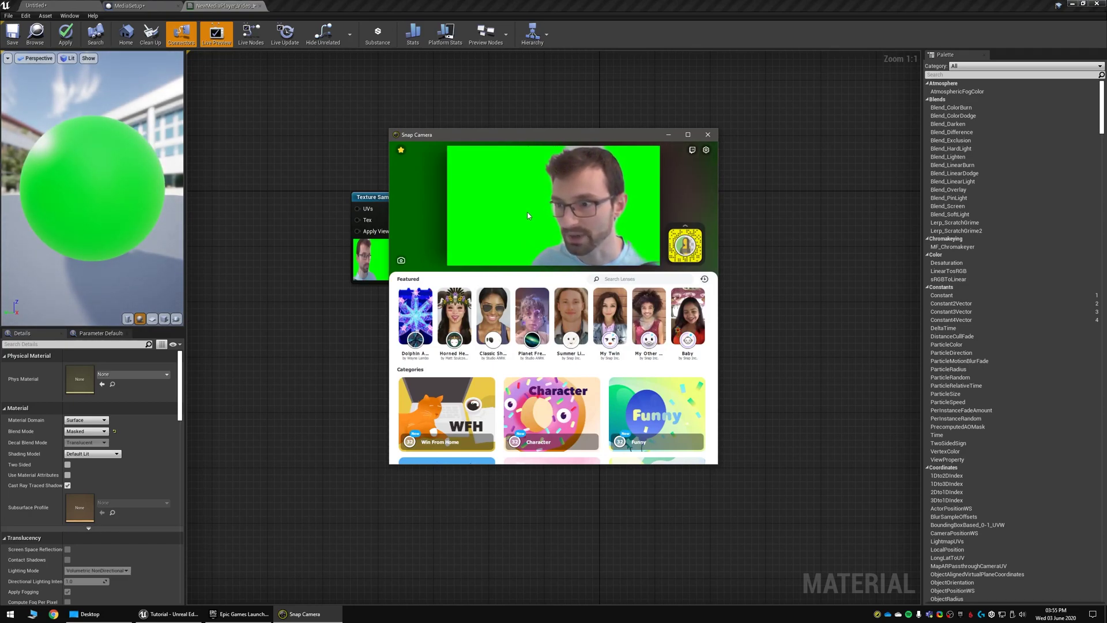
pyautogui.click(669, 134)
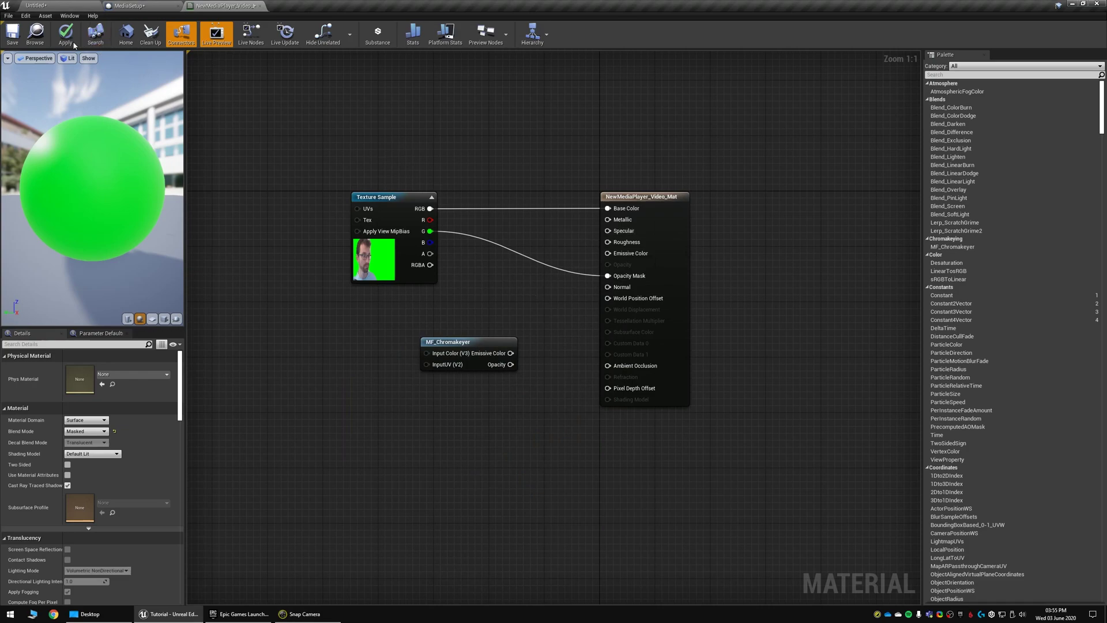
pyautogui.click(73, 44)
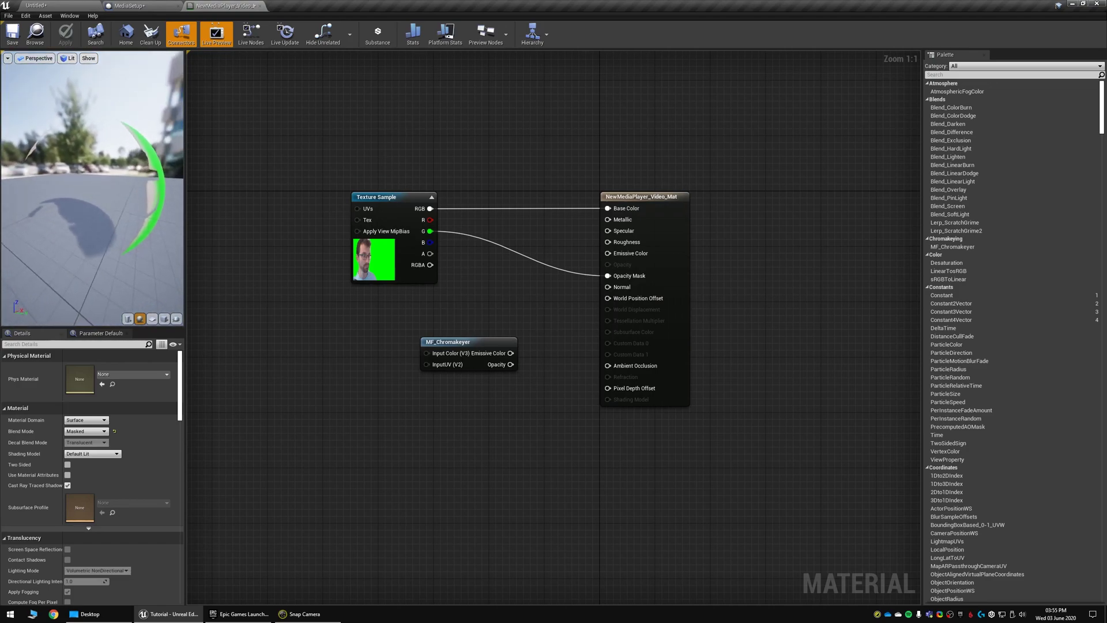
# Step: Route the Texture Sample's G output through a OneMinus (1-x) node into Opacity Mask and check the material preview
pyautogui.moveTo(430, 231); pyautogui.dragTo(494, 254)
pyautogui.write('one')
pyautogui.click(523, 304)
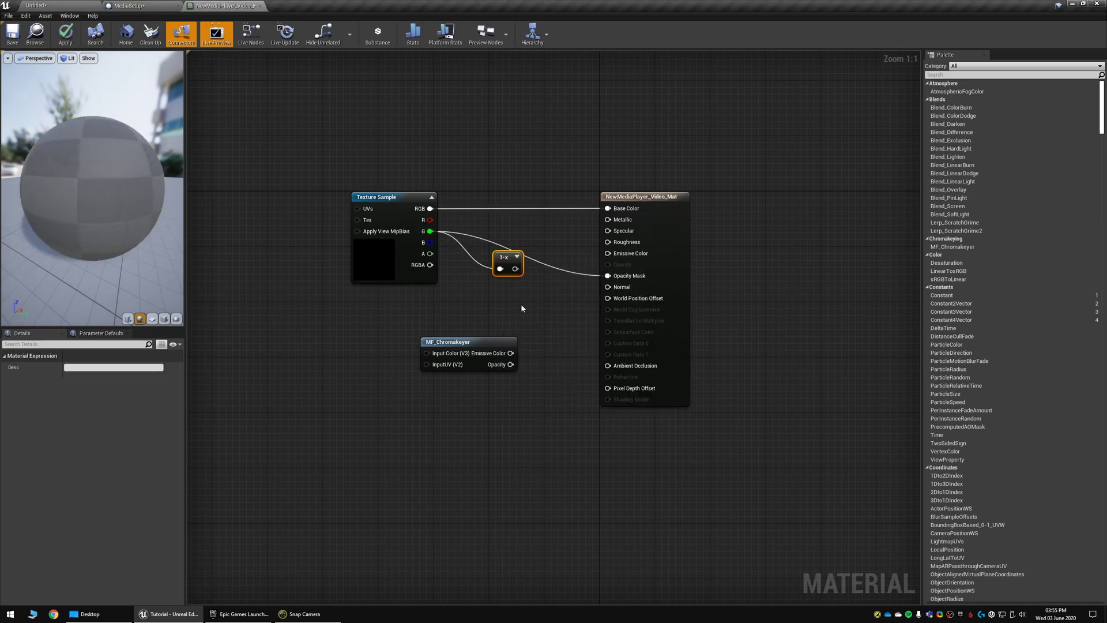
pyautogui.click(517, 257)
pyautogui.moveTo(517, 261); pyautogui.dragTo(607, 275)
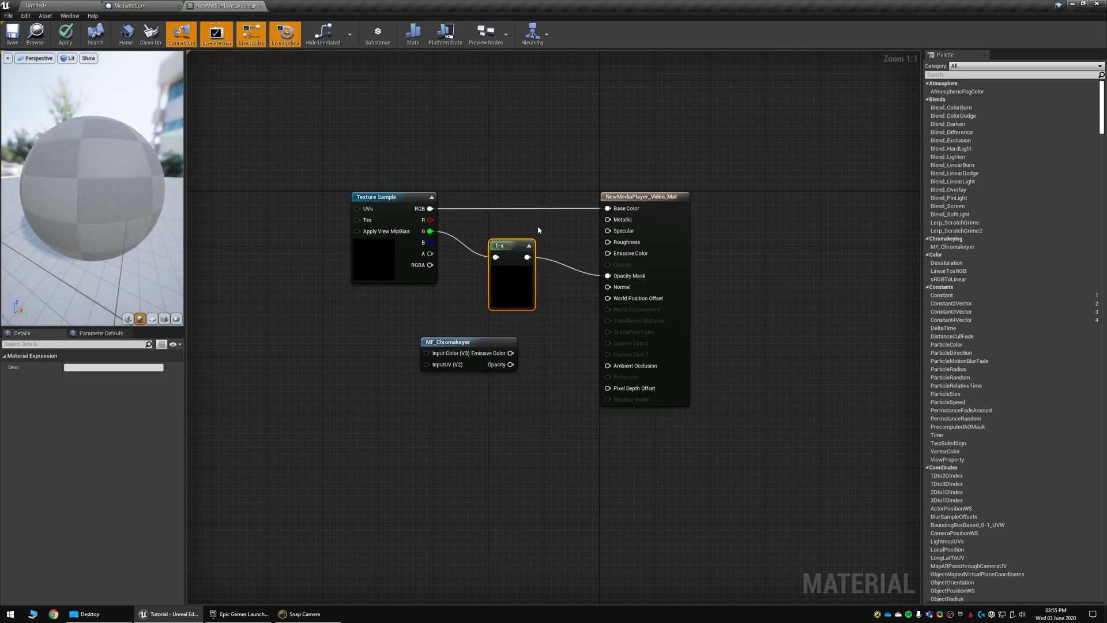
pyautogui.moveTo(531, 163); pyautogui.dragTo(527, 171, button='right')
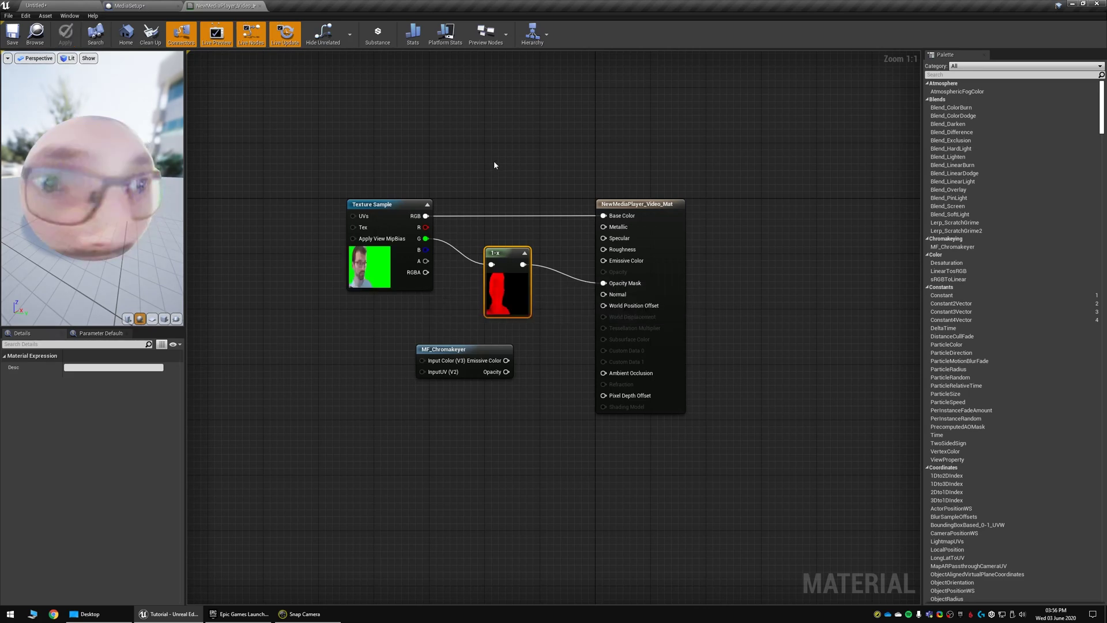
pyautogui.moveTo(98, 161)
pyautogui.mouseDown()
pyautogui.moveTo(167, 161)
pyautogui.moveTo(109, 161)
pyautogui.mouseUp()
# Step: Play the level to test the background cutout on the cube up close, and stop it
pyautogui.click(36, 5)
pyautogui.click(321, 33)
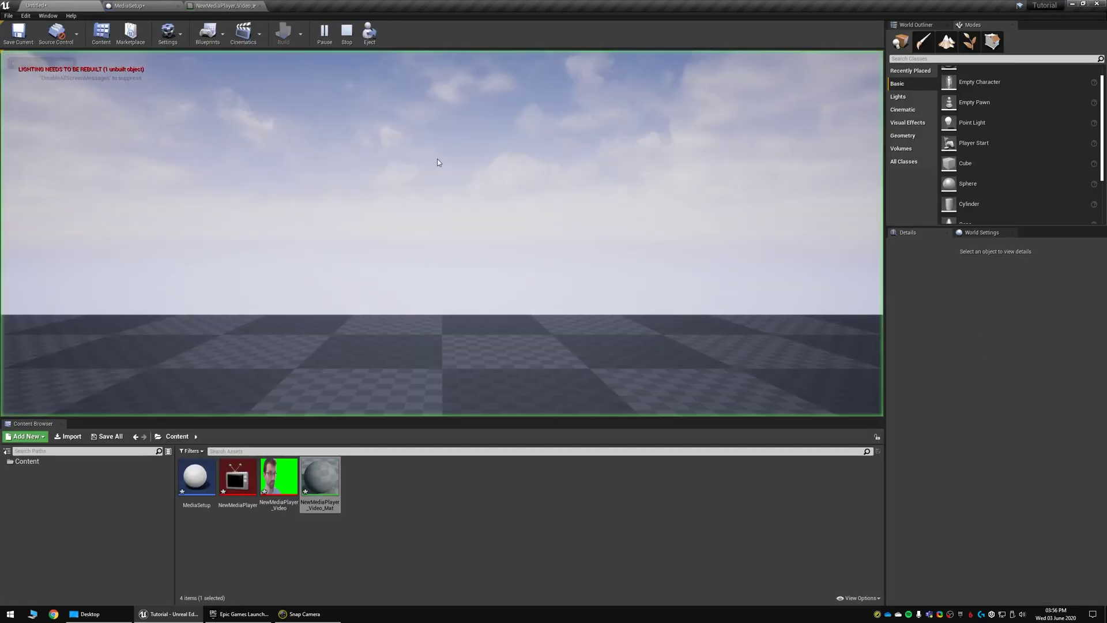
pyautogui.click(574, 232)
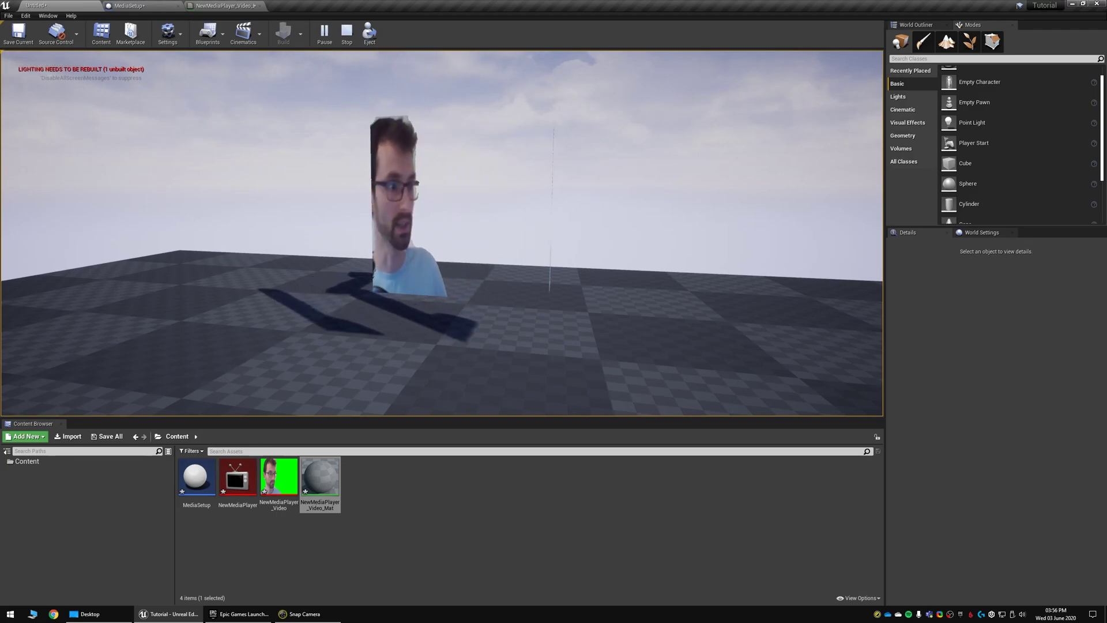
pyautogui.press('a')
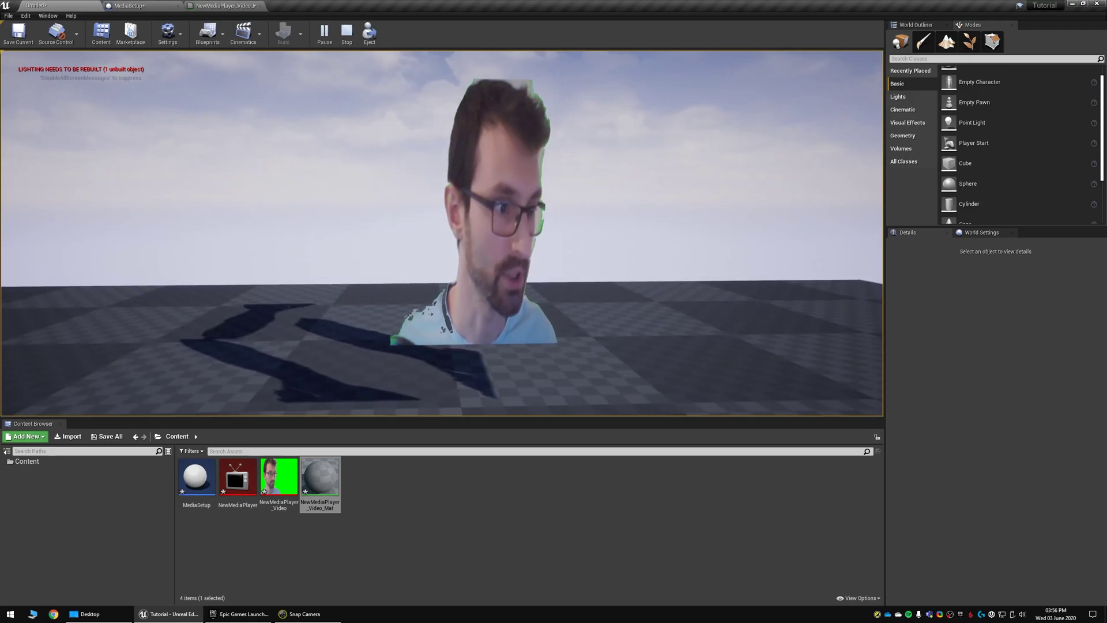
pyautogui.press('Escape')
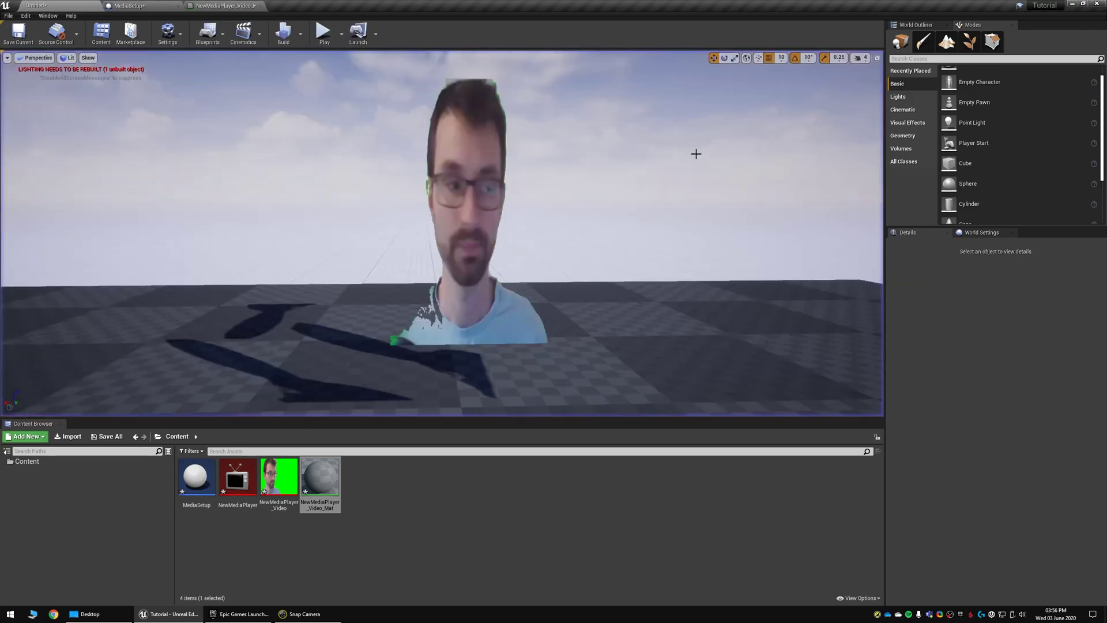
# Step: Delete the unused MF_Chromakeyer node from the NewMediaPlayer_Video_Mat graph
pyautogui.click(254, 6)
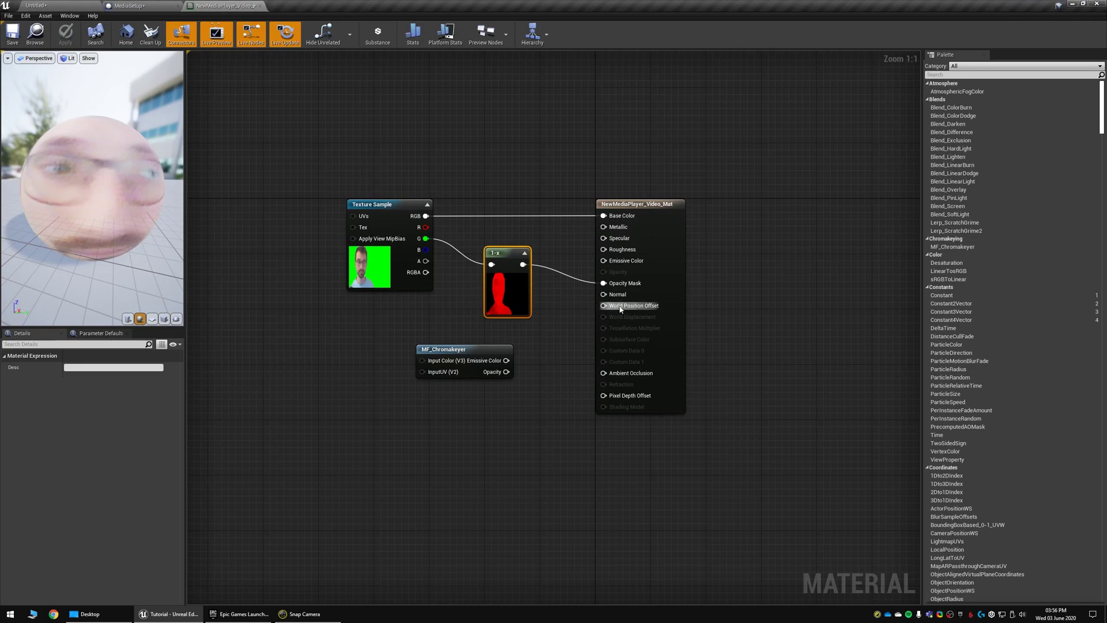
pyautogui.moveTo(157, 235); pyautogui.dragTo(124, 231)
pyautogui.click(458, 350)
pyautogui.press('Delete')
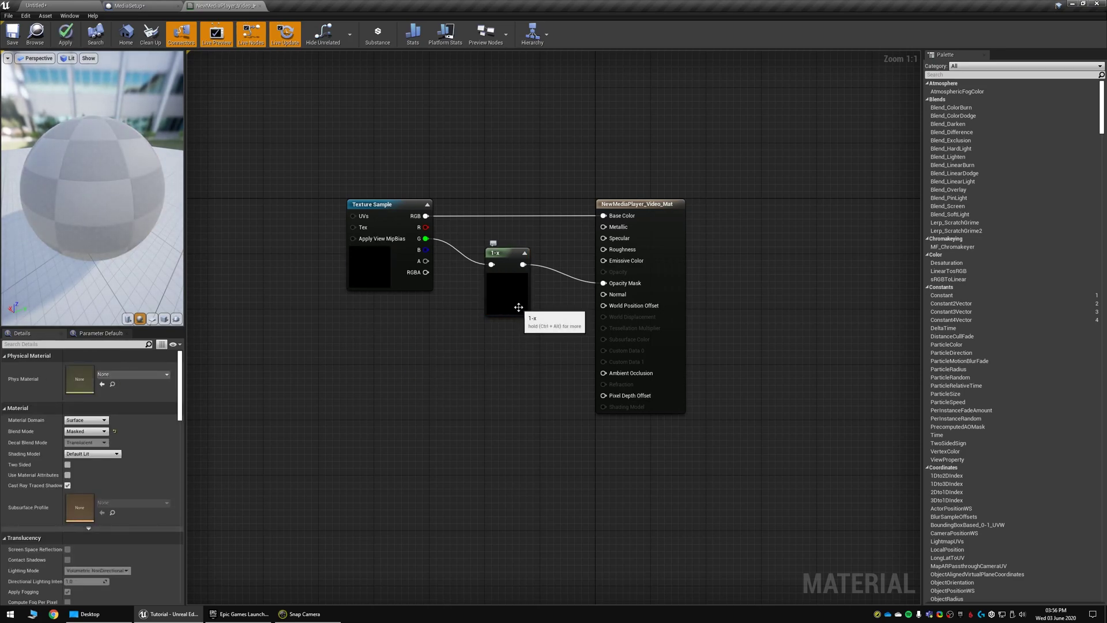
# Step: Review the MediaSetup Blueprint, the masked cube in the level viewport, and the project's content assets
pyautogui.click(129, 5)
pyautogui.click(57, 6)
pyautogui.moveTo(328, 152); pyautogui.dragTo(362, 167, button='right')
pyautogui.press('w')
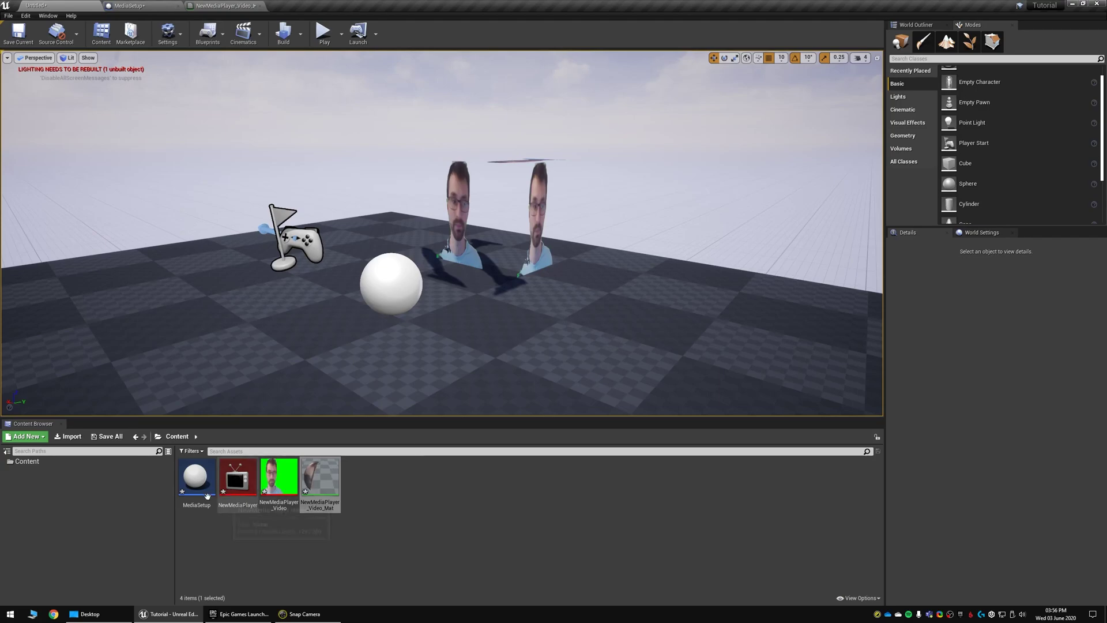
pyautogui.moveTo(174, 507); pyautogui.dragTo(115, 507)
pyautogui.click(322, 515)
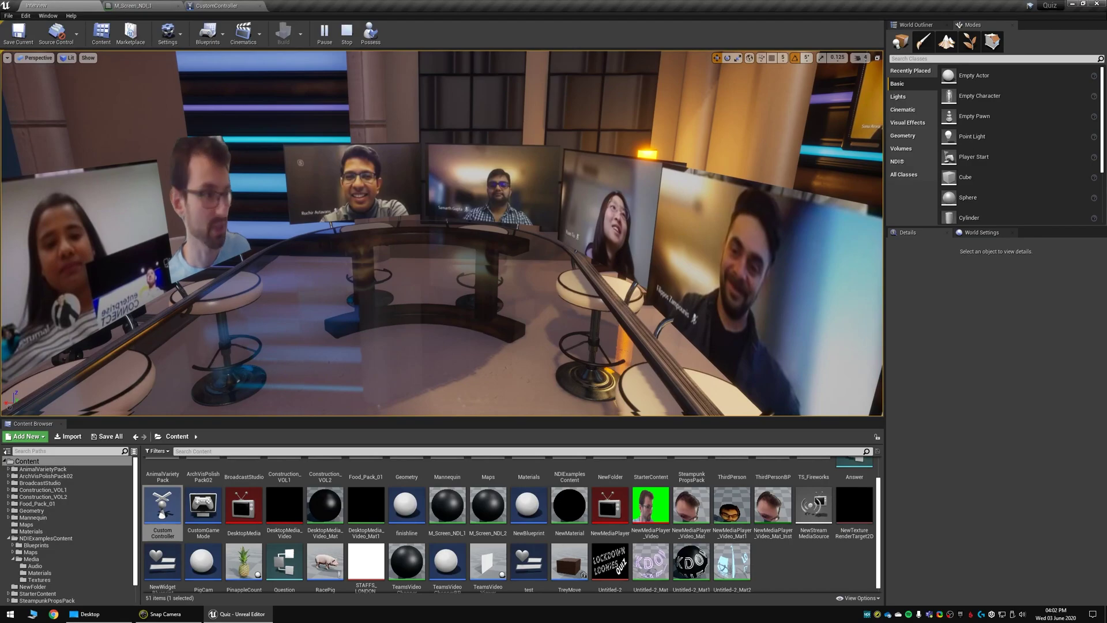
pyautogui.scroll(-1, 991, 161)
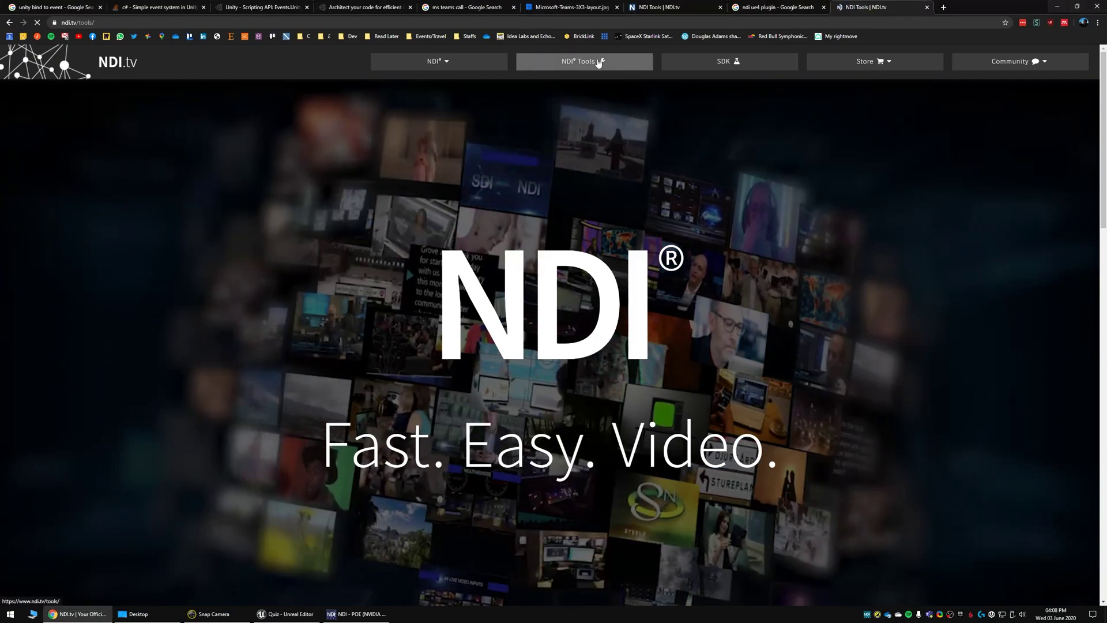
# Step: Open the NDI Tools page and view the included tools and the NDI Tools 4.5 download section
pyautogui.click(552, 63)
pyautogui.scroll(-5, 591, 201)
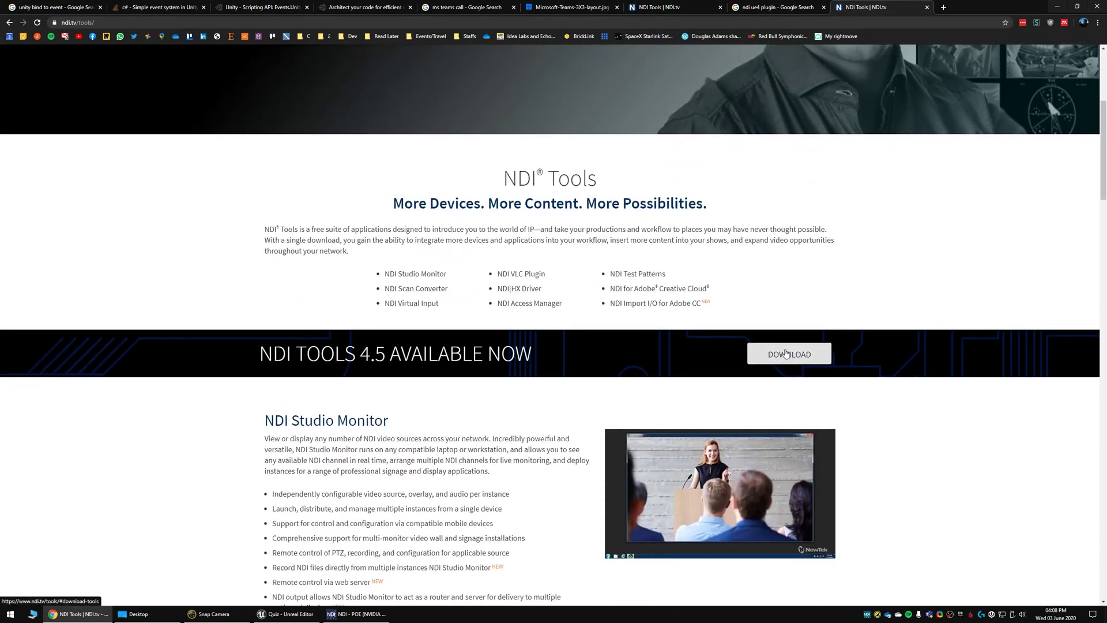
pyautogui.scroll(5, 749, 311)
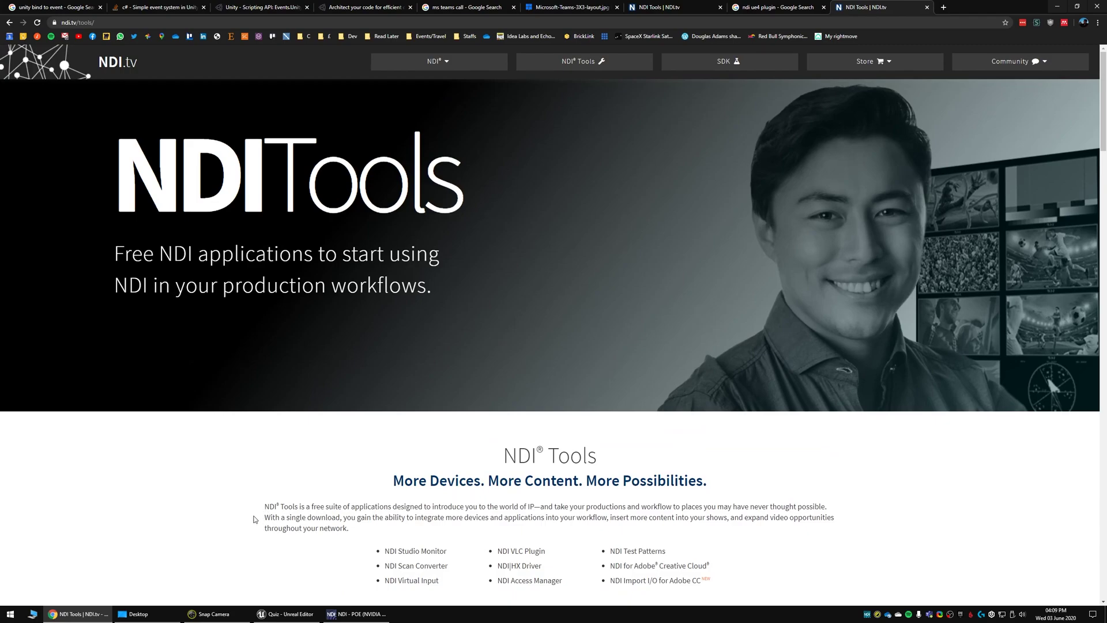
# Step: Launch the NDI Scan Converter app and inspect its capture settings and webcam source options
pyautogui.rightClick(867, 614)
pyautogui.press('super')
pyautogui.write('scan')
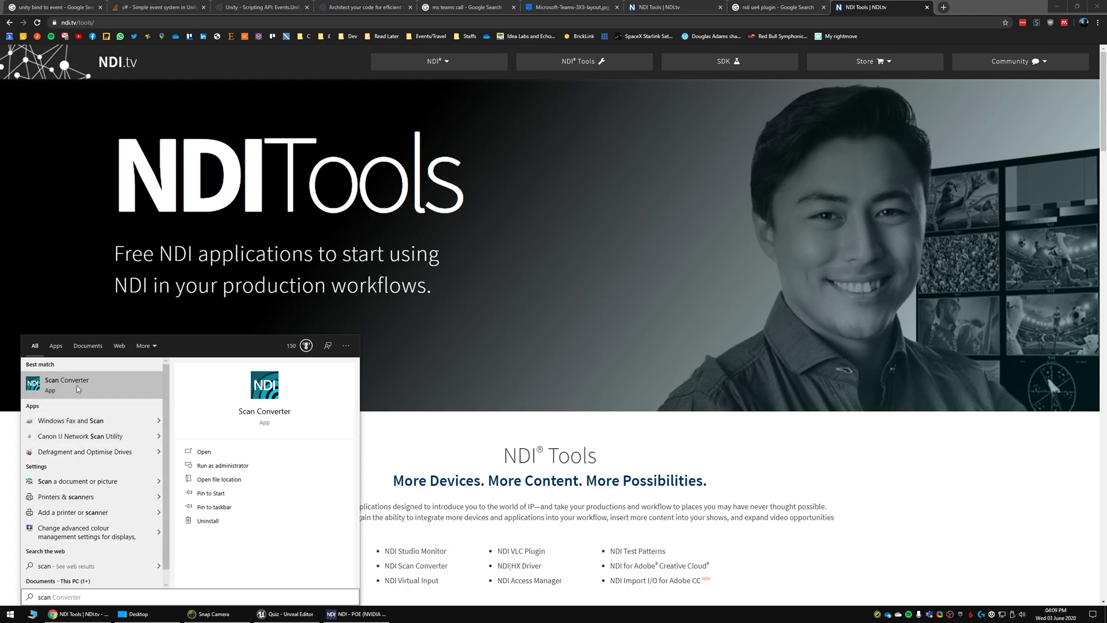
pyautogui.click(78, 385)
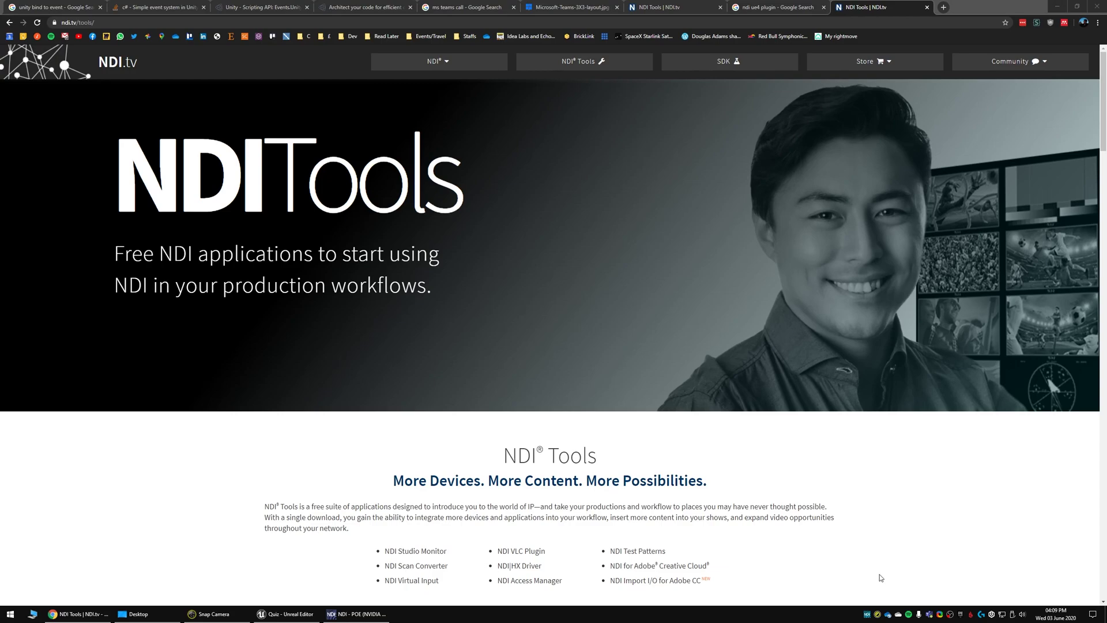
pyautogui.rightClick(869, 614)
pyautogui.moveTo(827, 541)
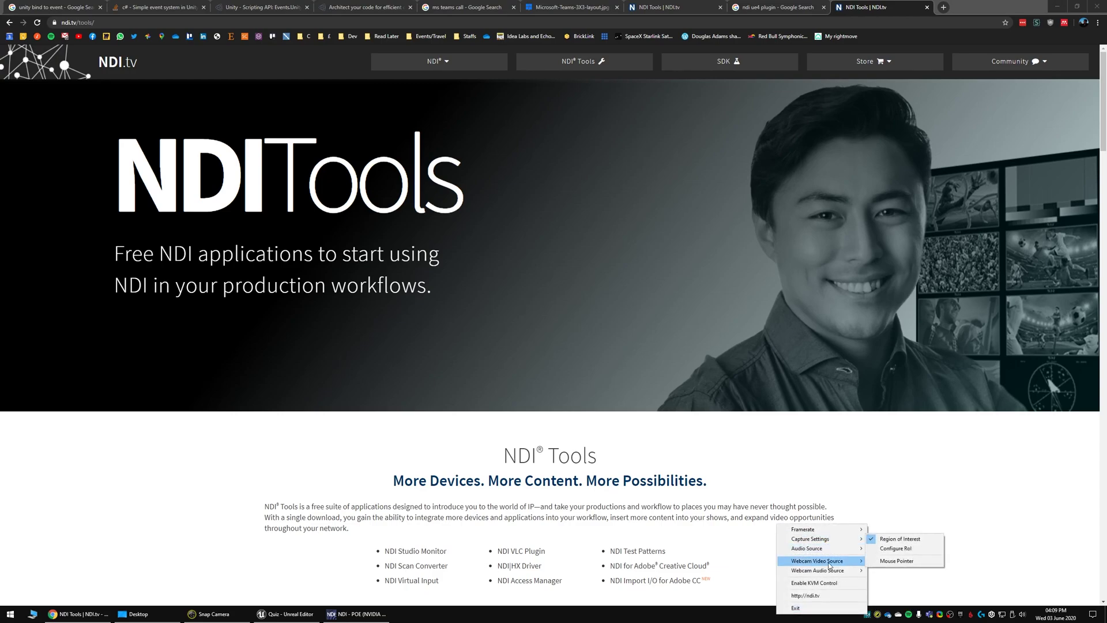
pyautogui.click(797, 607)
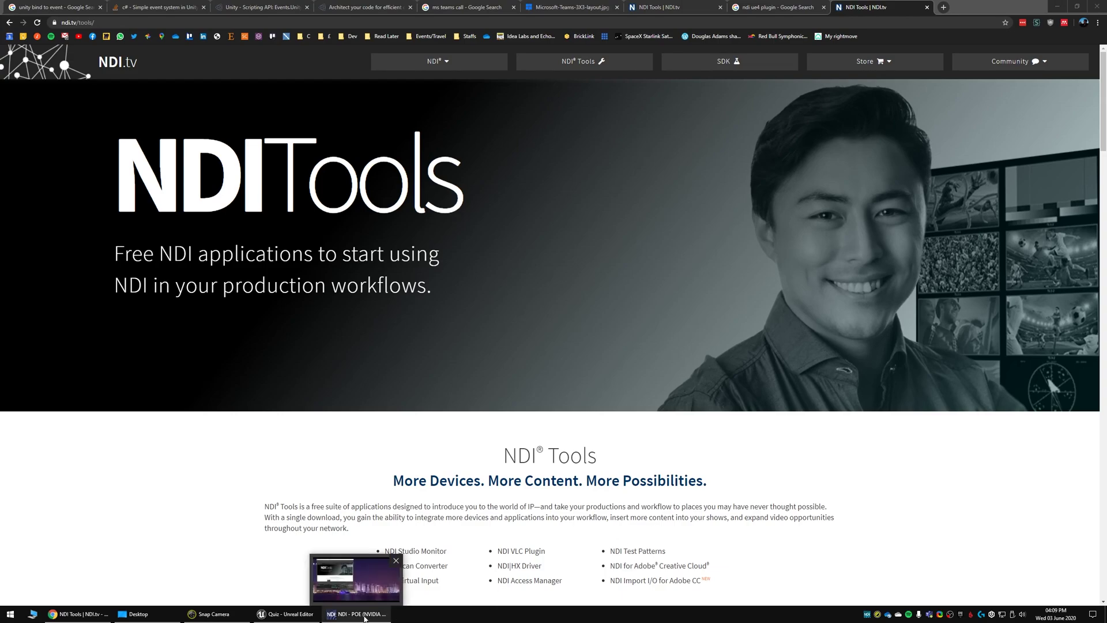
# Step: Close the open NDI monitor window and launch the Studio Monitor app again
pyautogui.rightClick(359, 613)
pyautogui.click(353, 603)
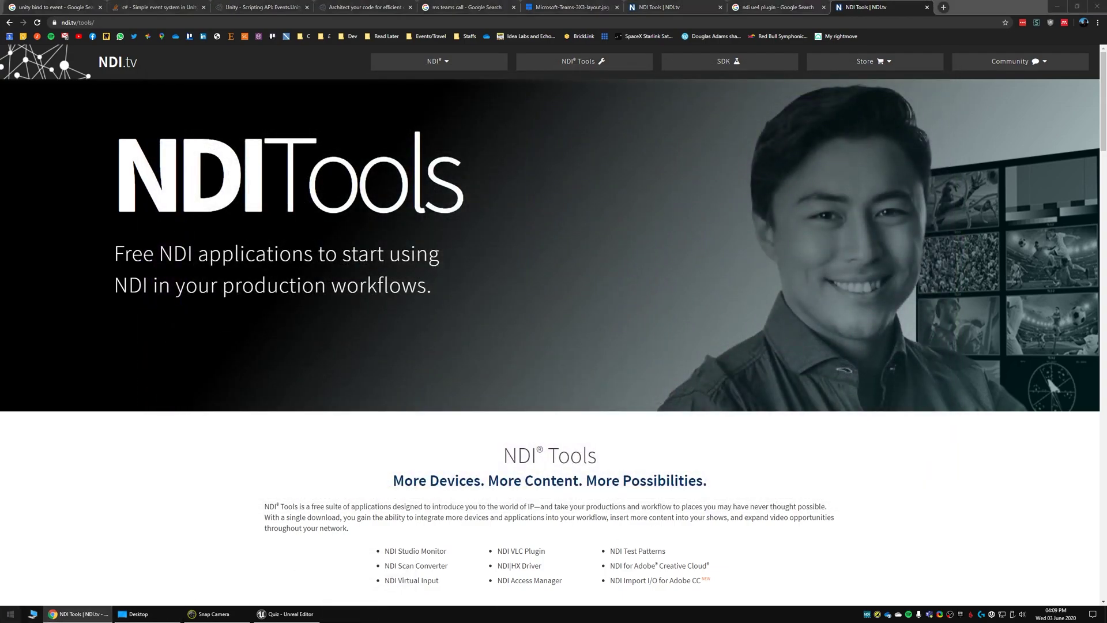
pyautogui.click(11, 614)
pyautogui.write('stu')
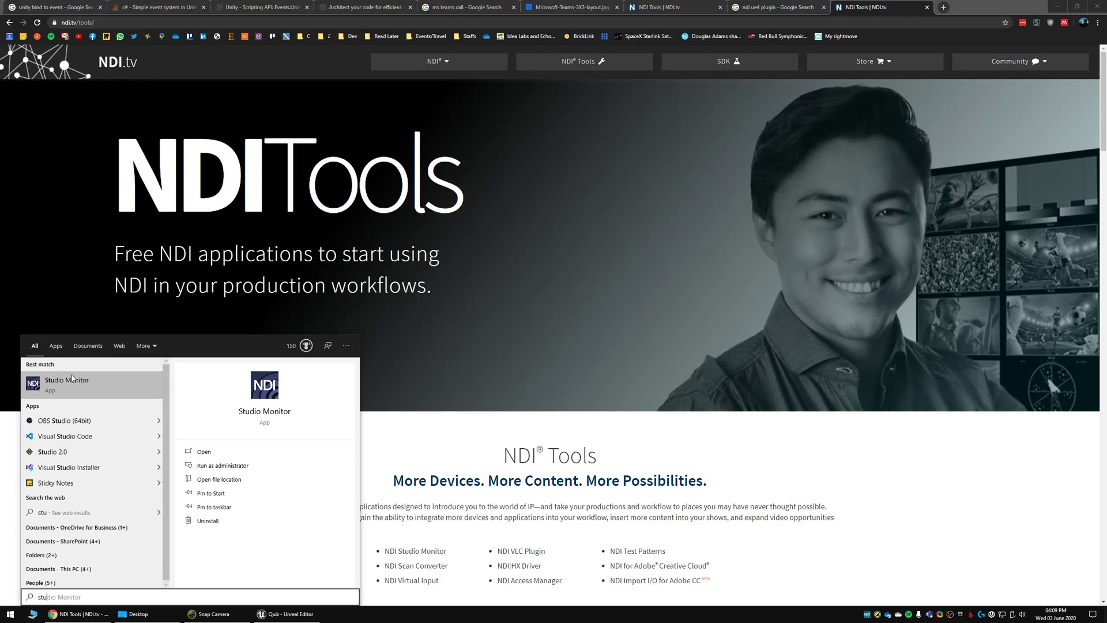
pyautogui.click(73, 381)
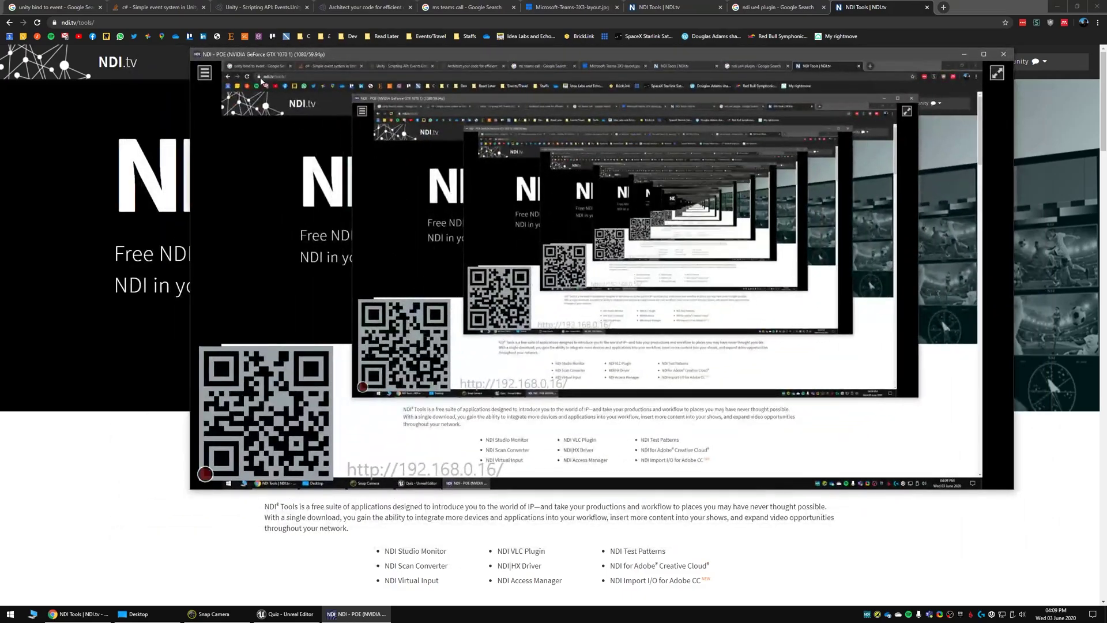
# Step: Switch the Studio Monitor source to POE's NVIDIA GeForce GTX 1070 2 feed and reposition the window
pyautogui.click(205, 72)
pyautogui.moveTo(242, 75)
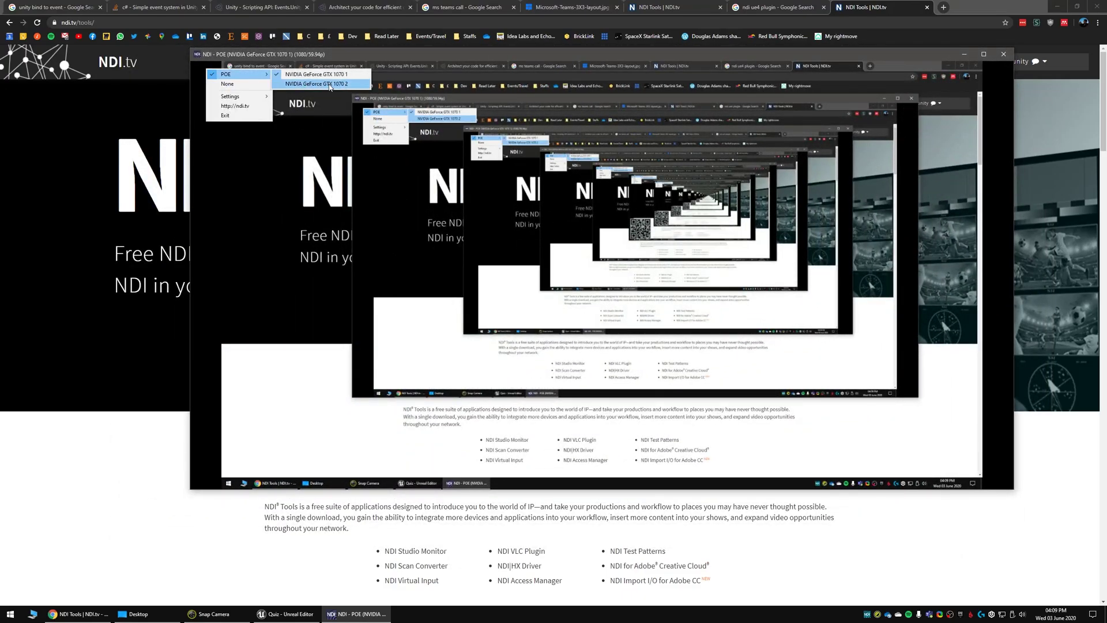
pyautogui.click(330, 85)
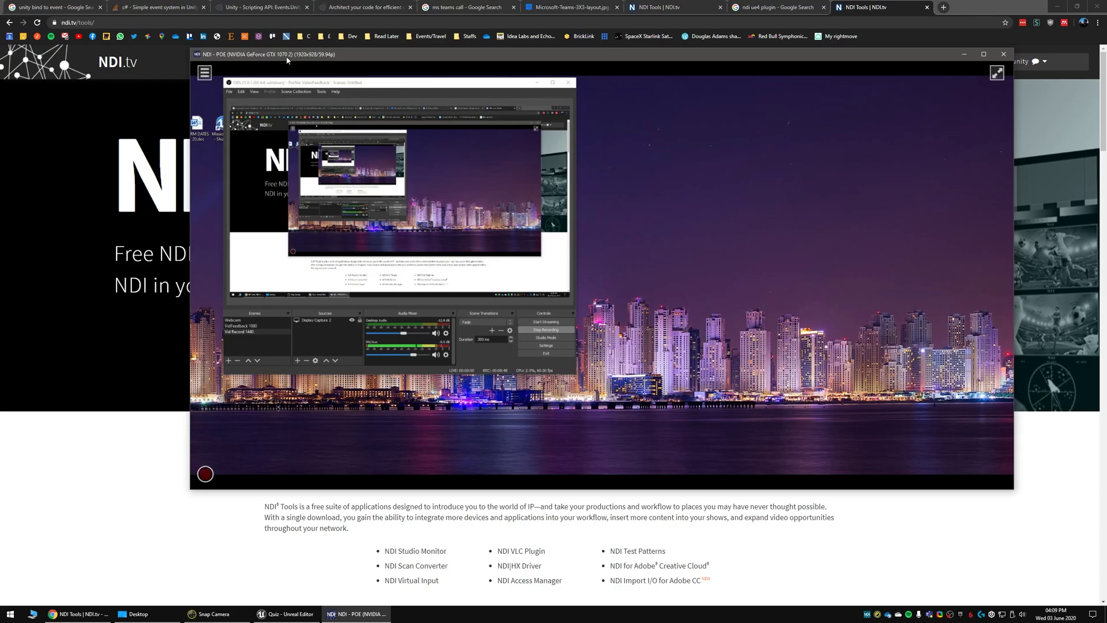
pyautogui.moveTo(287, 60); pyautogui.dragTo(226, 90)
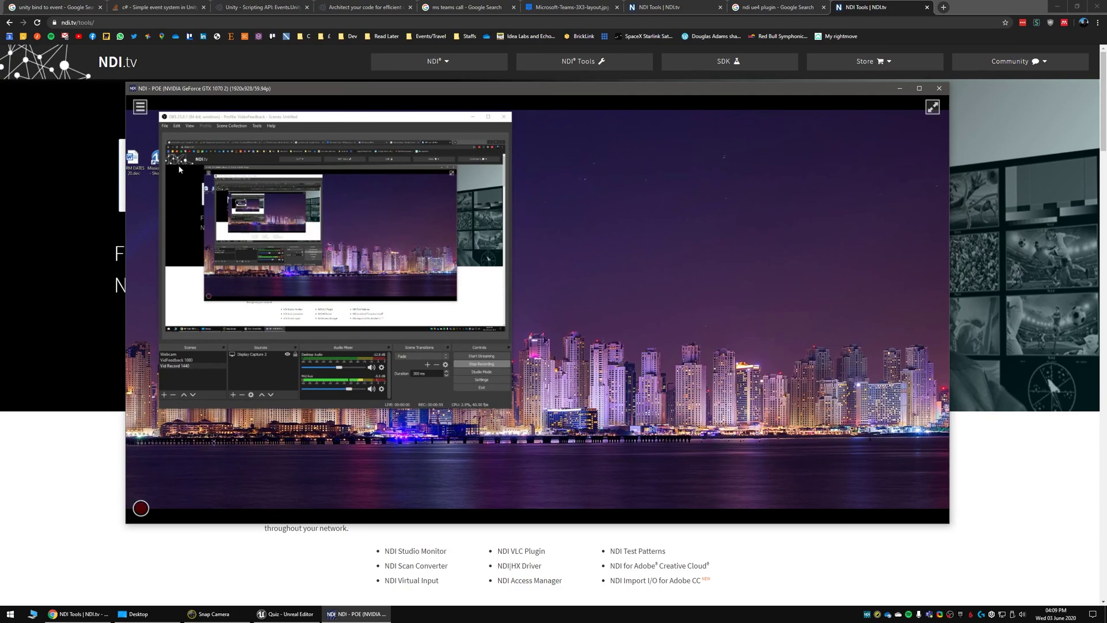
# Step: Review the available NDI sources in Studio Monitor, moving its window as needed, and close it
pyautogui.click(140, 107)
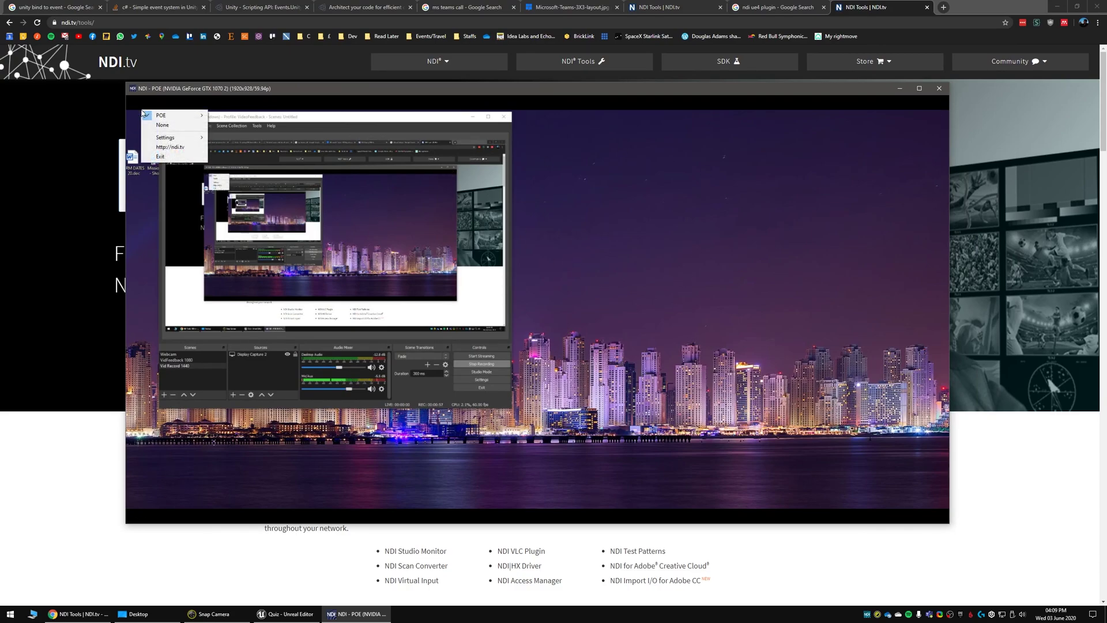
pyautogui.moveTo(194, 94); pyautogui.dragTo(278, 110)
pyautogui.click(220, 123)
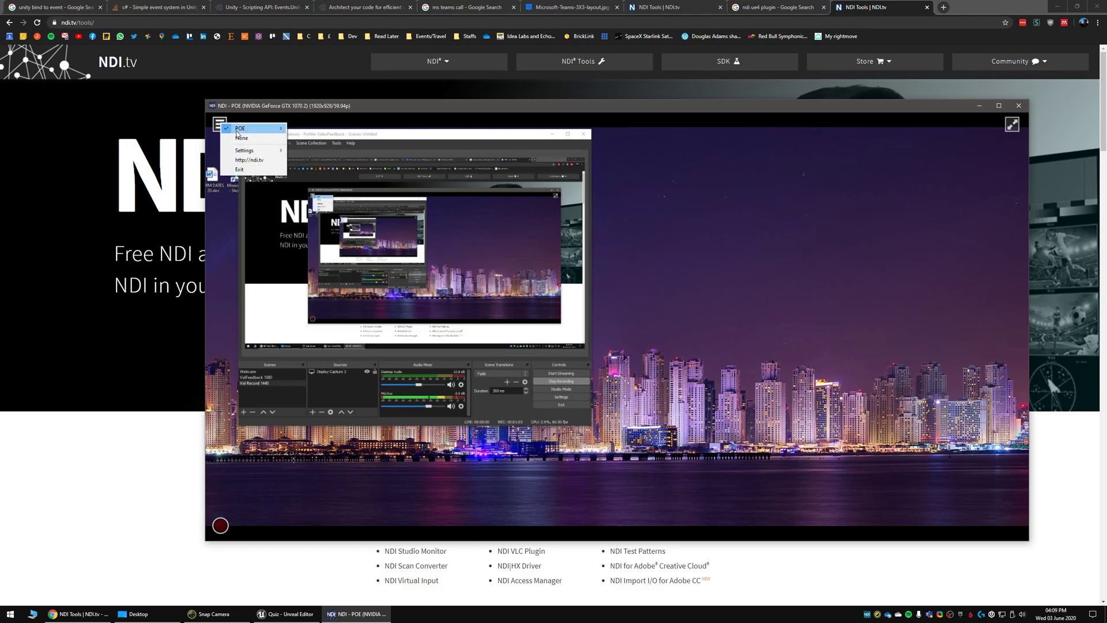
pyautogui.moveTo(270, 127)
pyautogui.moveTo(589, 110); pyautogui.dragTo(562, 107)
pyautogui.click(992, 102)
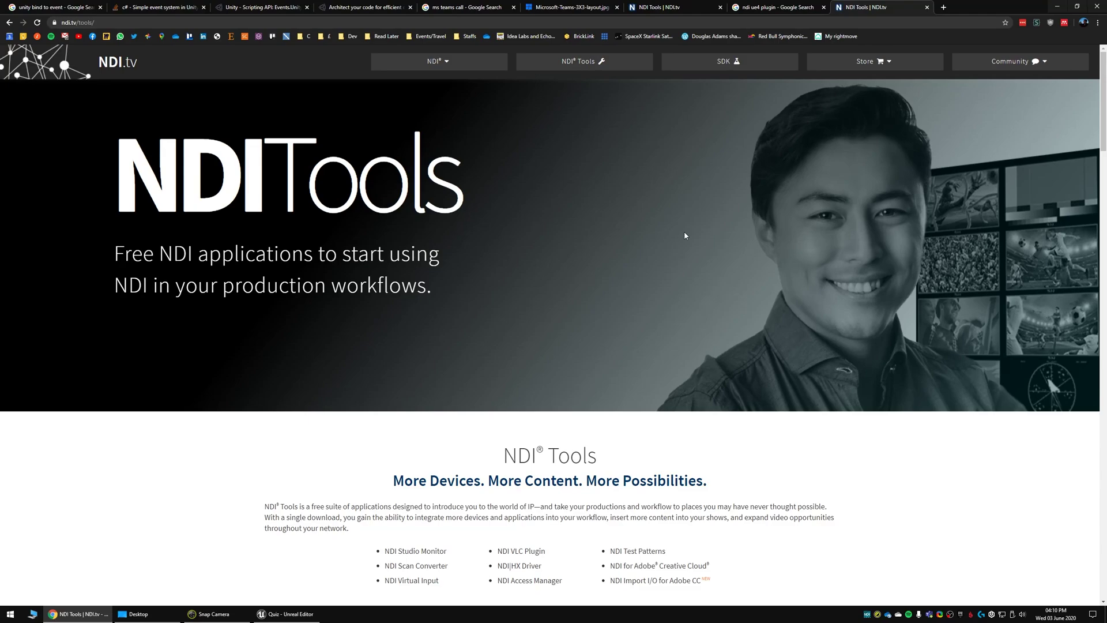
# Step: Look through the "ndi ue4 plugin" search results and return to the NDI Tools page
pyautogui.click(771, 6)
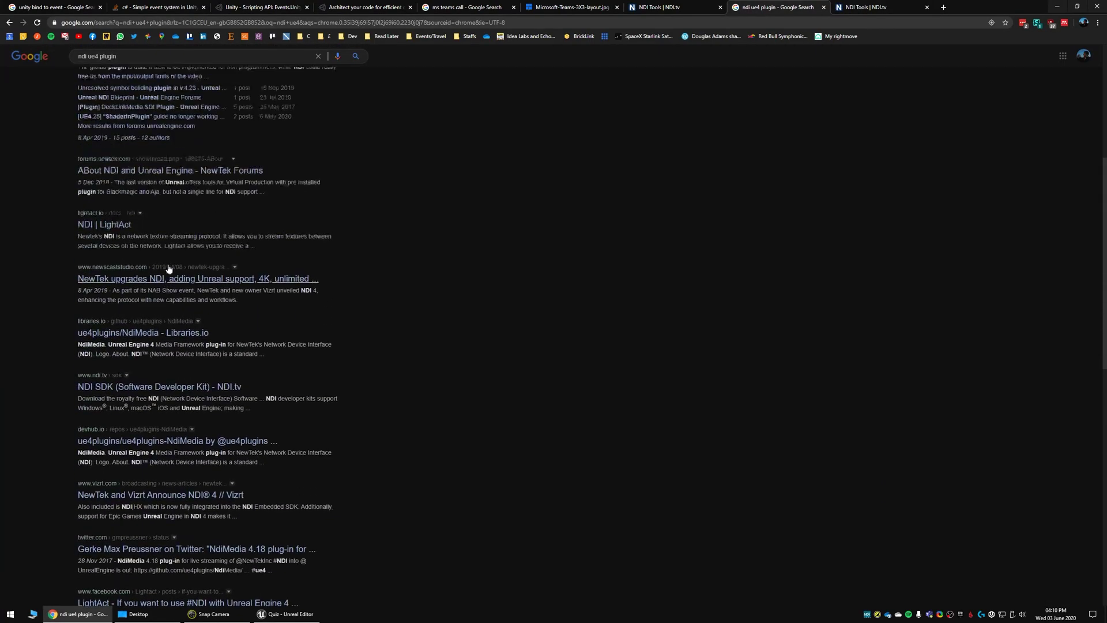
pyautogui.scroll(1, 169, 268)
pyautogui.click(877, 5)
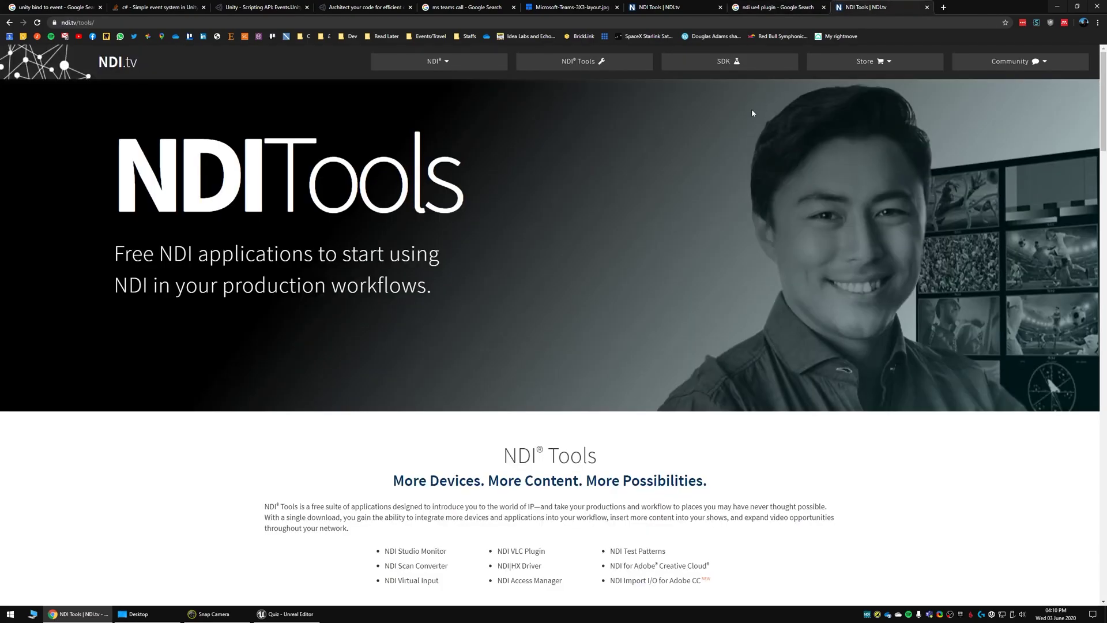
# Step: Find the NDI SDK for Unreal Engine 4.24 on the SDK page, view its download form and dismiss it
pyautogui.click(749, 61)
pyautogui.scroll(-15, 747, 186)
pyautogui.scroll(-7, 748, 185)
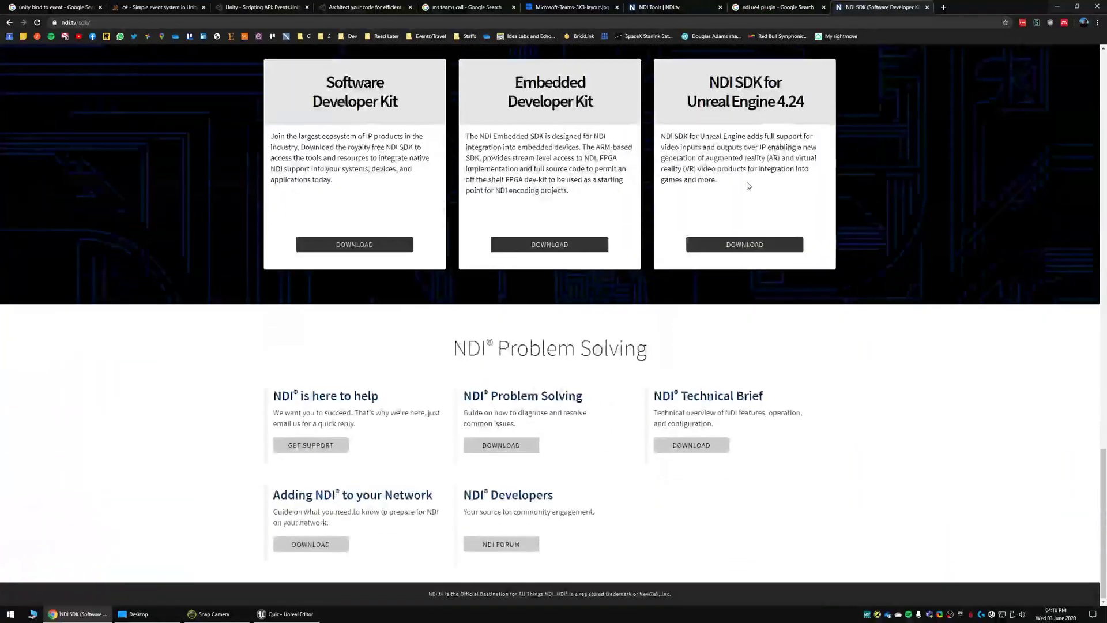
pyautogui.moveTo(708, 85); pyautogui.dragTo(802, 106)
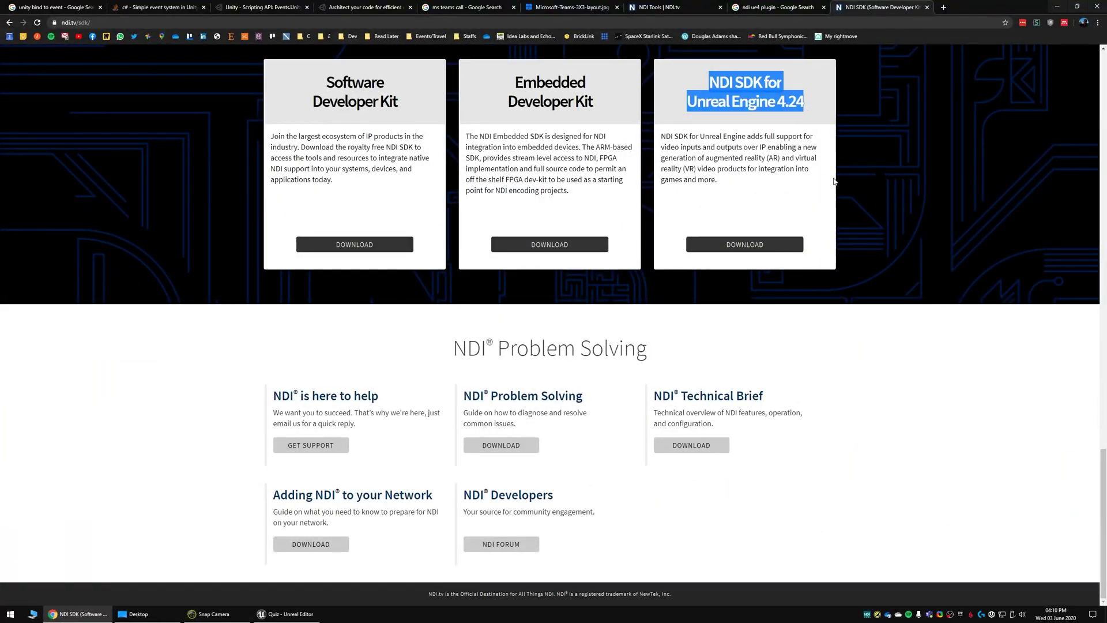
pyautogui.click(801, 133)
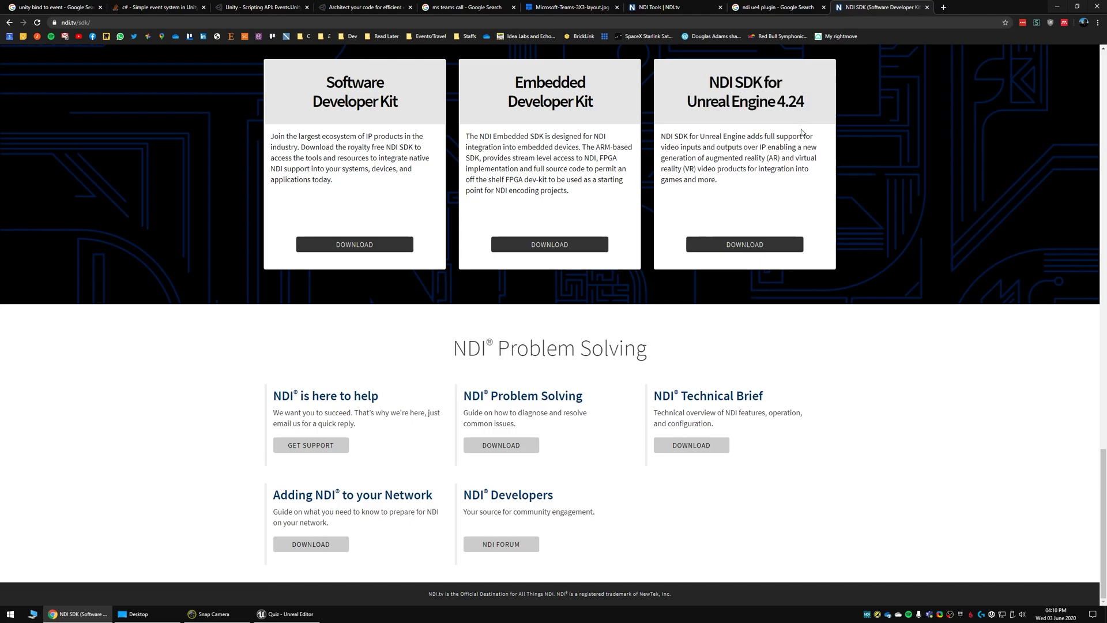
pyautogui.click(778, 243)
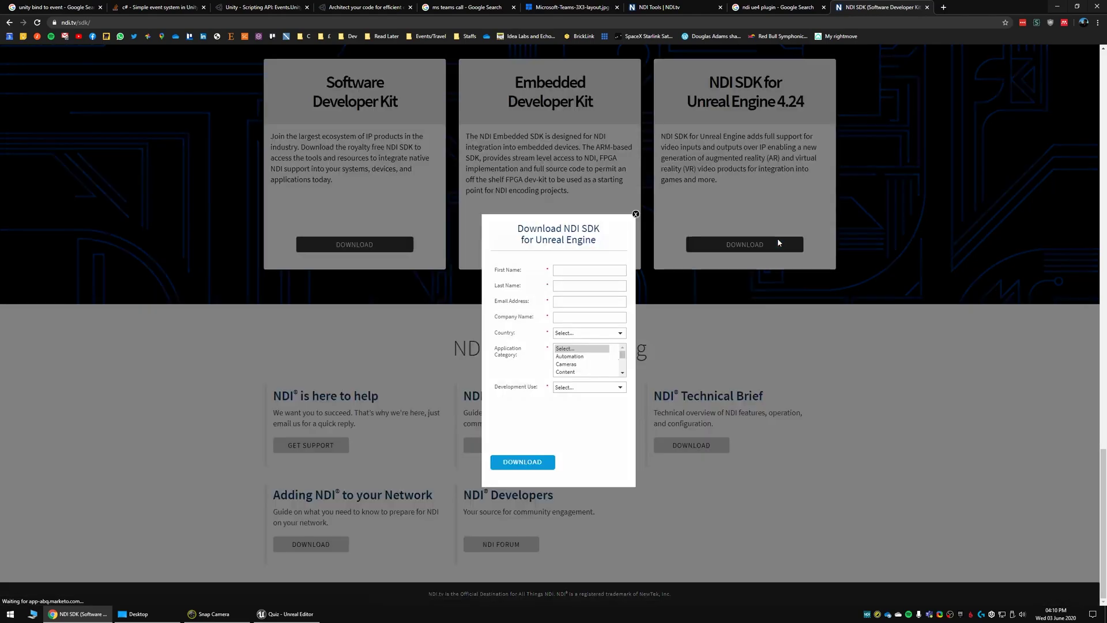
pyautogui.click(636, 215)
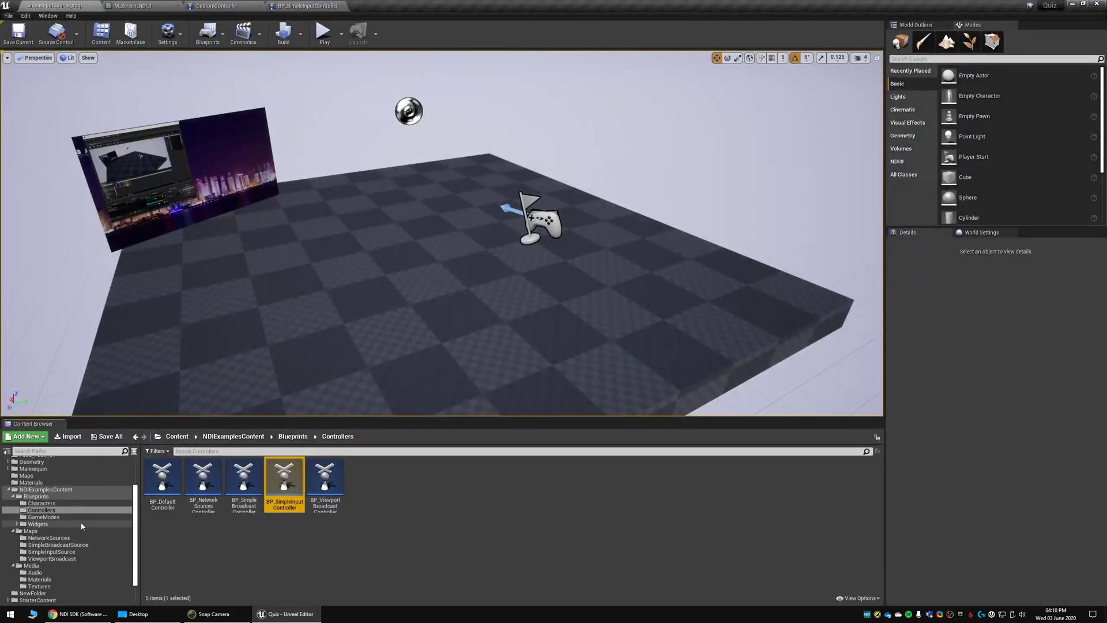
# Step: In Unreal Editor, reveal NDIExamplesContent in File Explorer, inspect the Quiz project's Plugins and Content folders, and close Explorer
pyautogui.scroll(1, 79, 521)
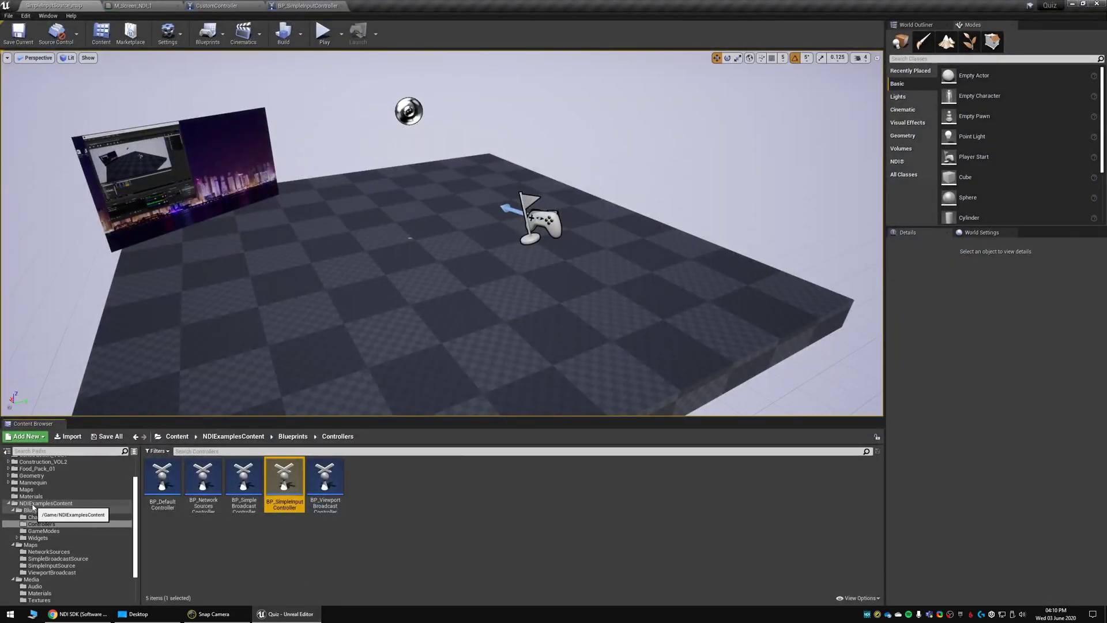
pyautogui.rightClick(39, 504)
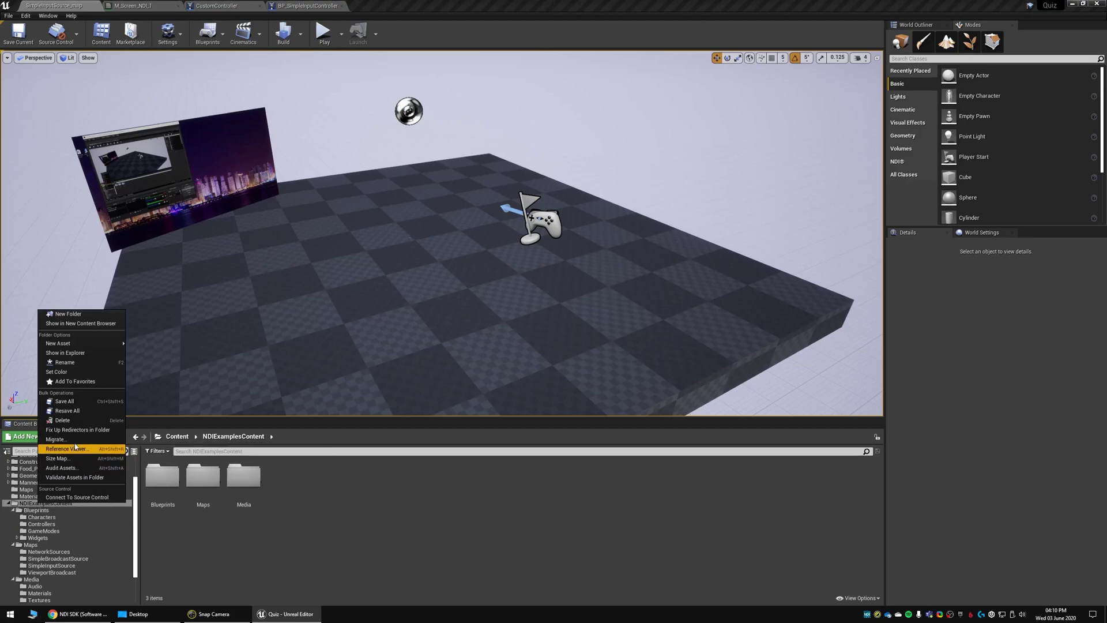
pyautogui.click(80, 355)
pyautogui.click(500, 191)
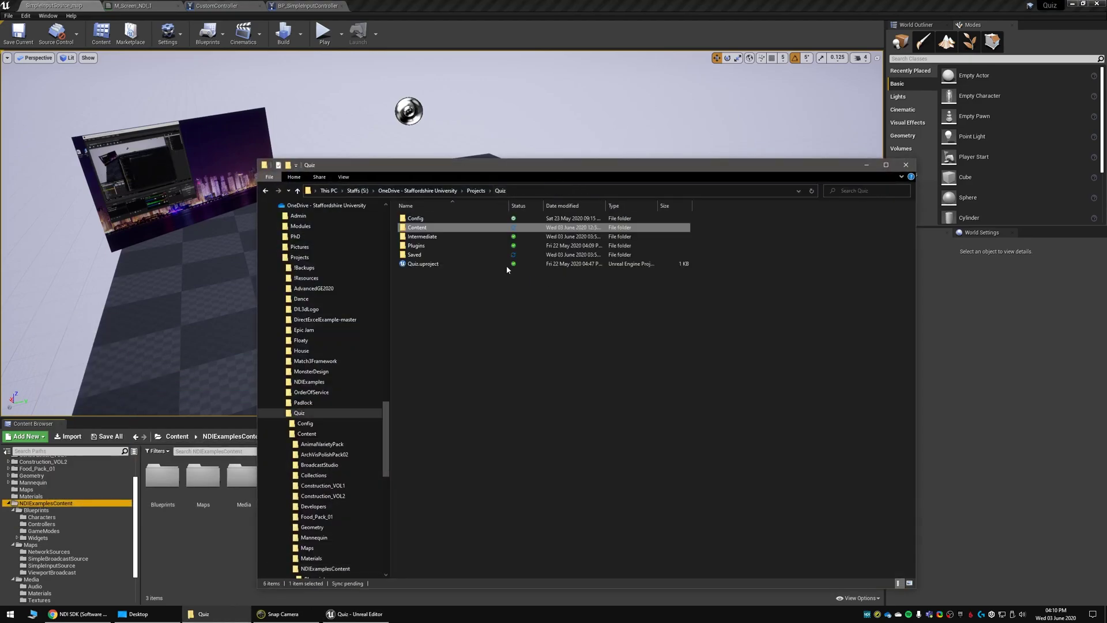
pyautogui.click(423, 246)
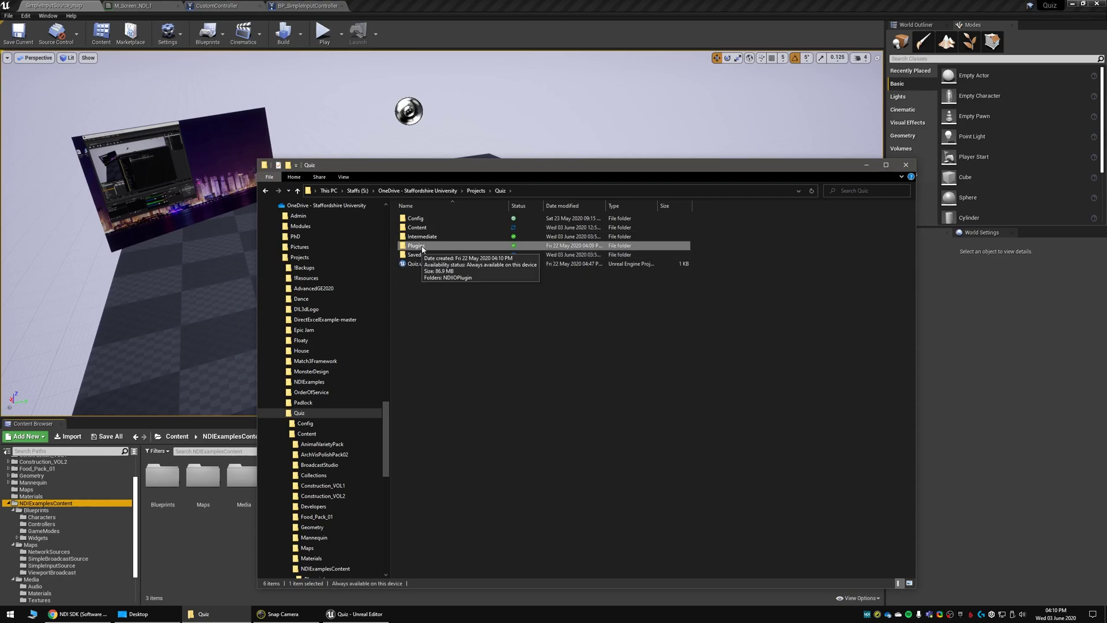
pyautogui.doubleClick(417, 227)
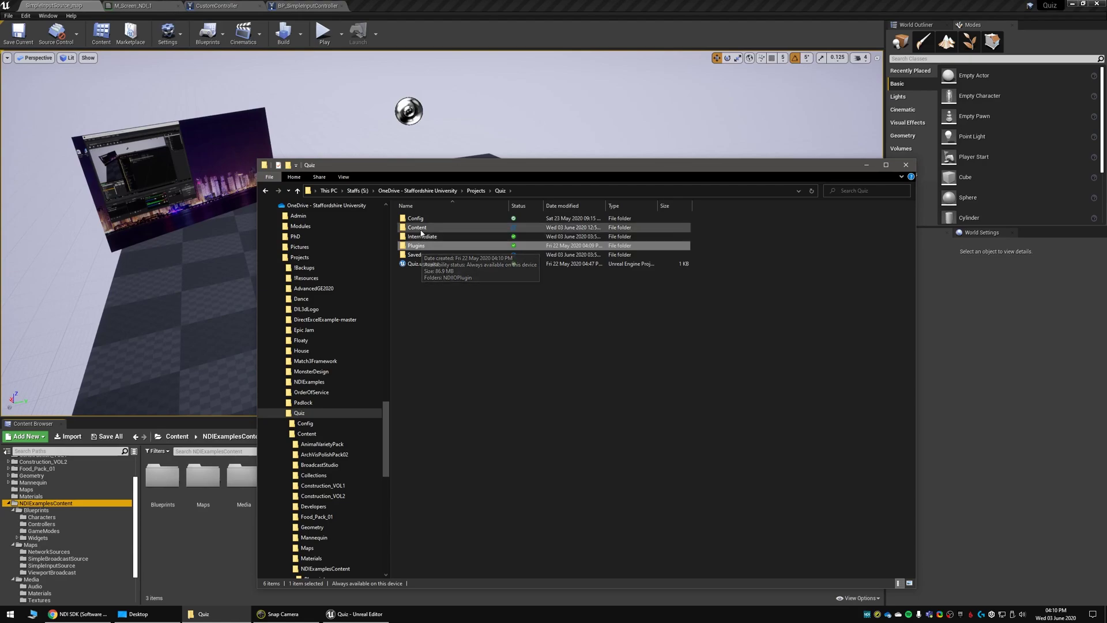
pyautogui.click(907, 165)
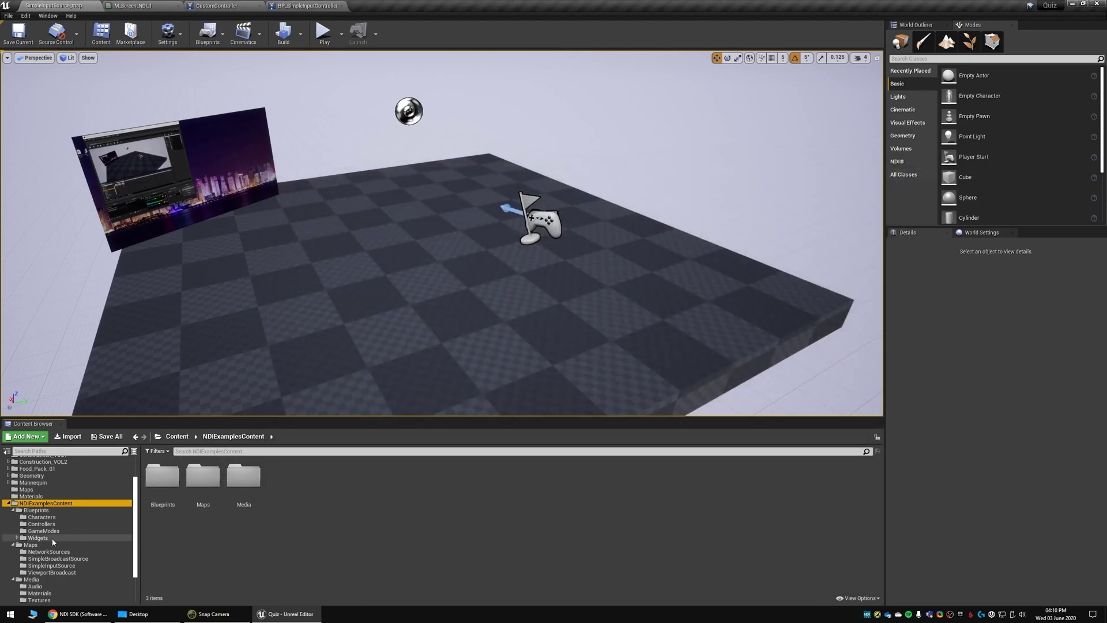
# Step: Open the Maps folder in NDIExamplesContent and examine the NetworkSources, SimpleBroadcastSource, SimpleInputSource and ViewportBroadcast example folders
pyautogui.scroll(3, 55, 507)
pyautogui.scroll(-2, 71, 500)
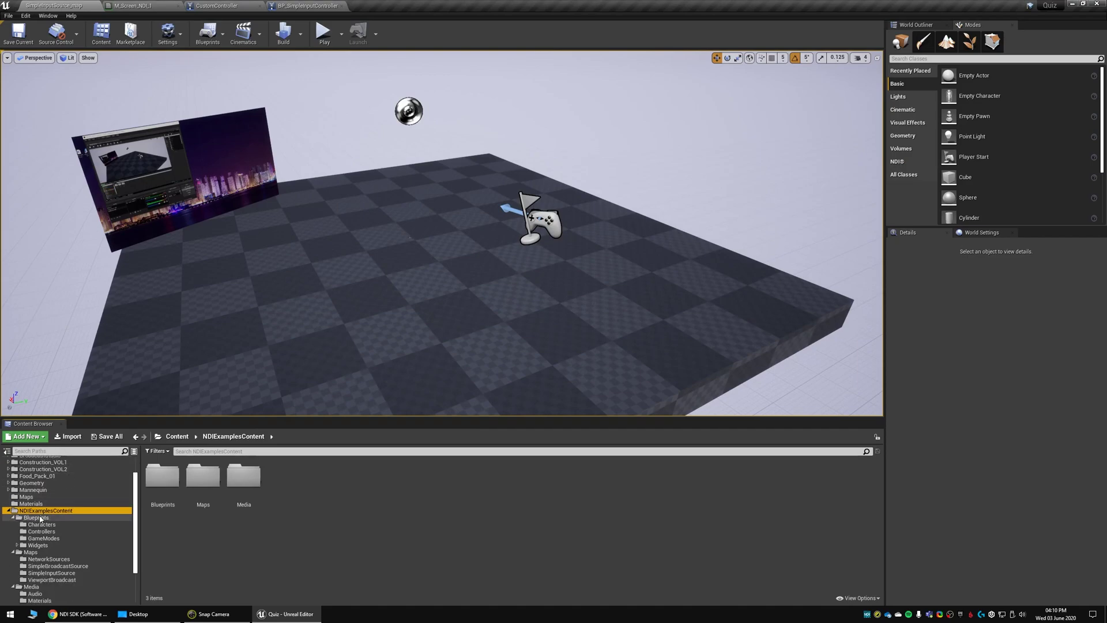
pyautogui.scroll(-1, 73, 522)
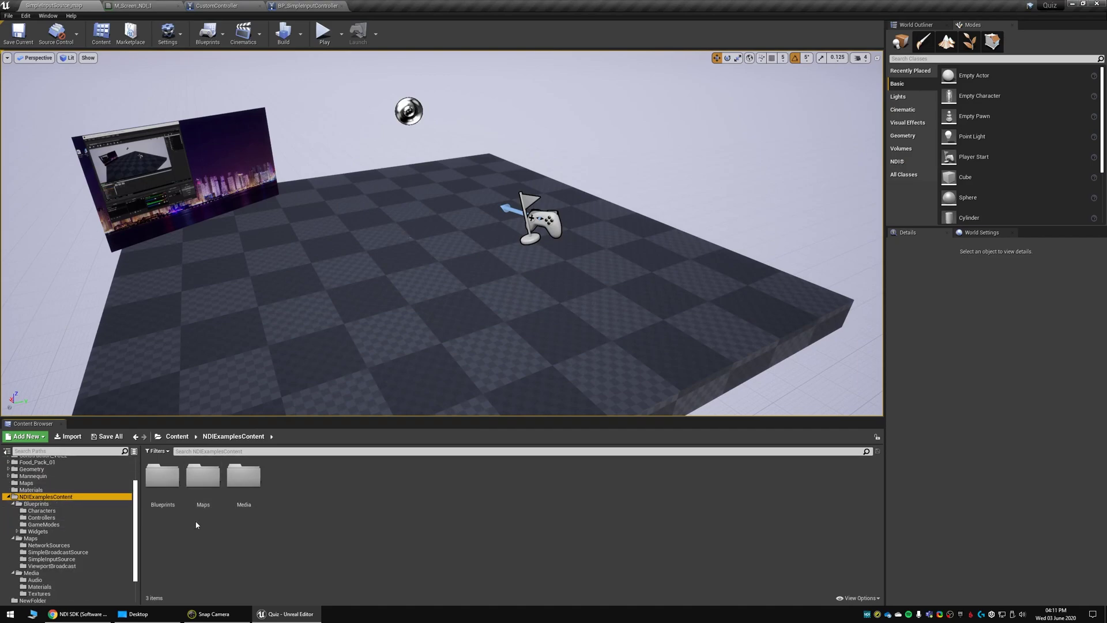
pyautogui.doubleClick(203, 480)
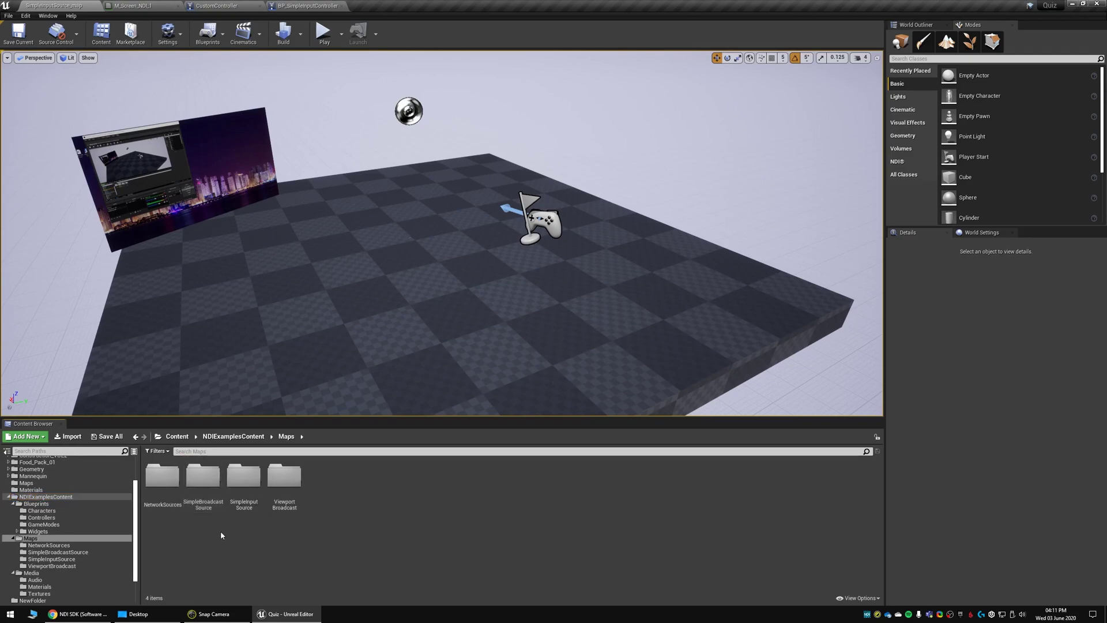
pyautogui.click(162, 479)
pyautogui.click(242, 486)
pyautogui.click(284, 478)
pyautogui.click(164, 486)
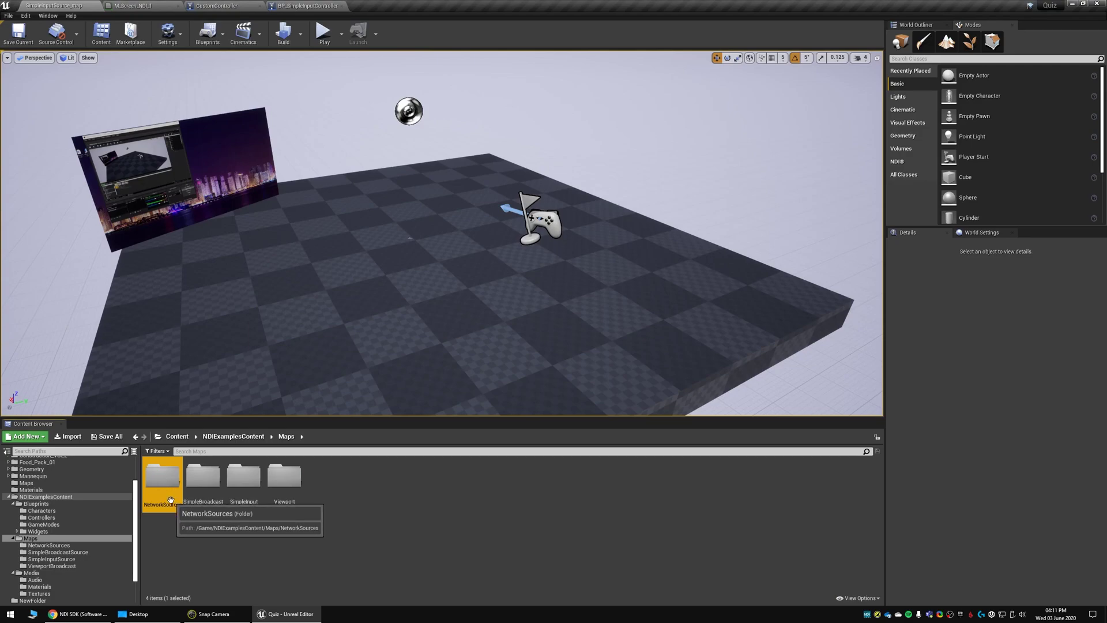
pyautogui.click(249, 480)
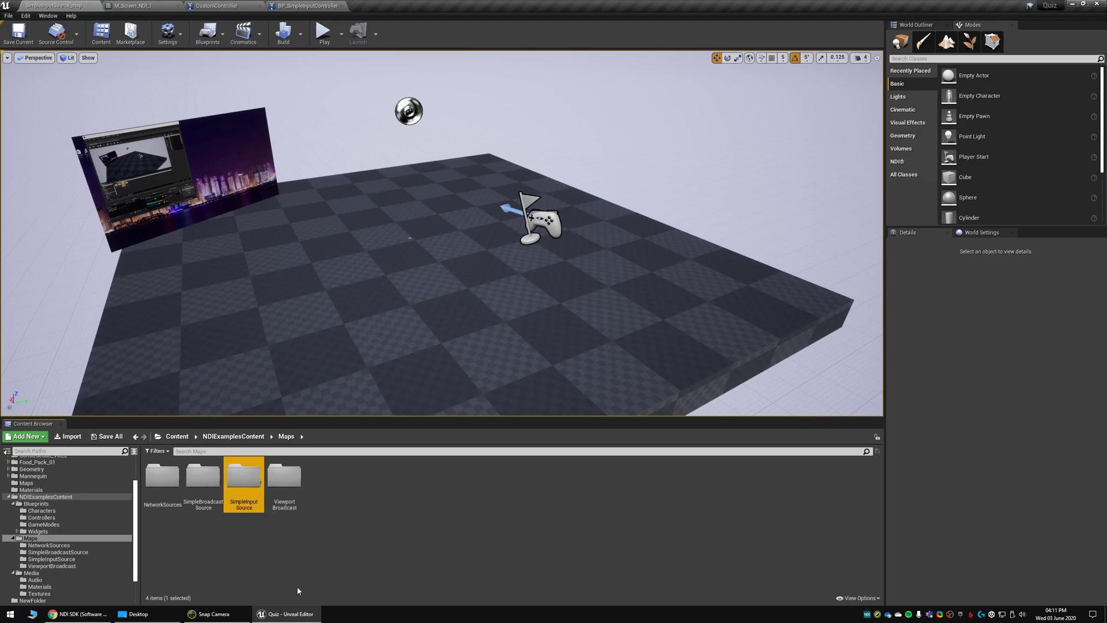
pyautogui.click(286, 499)
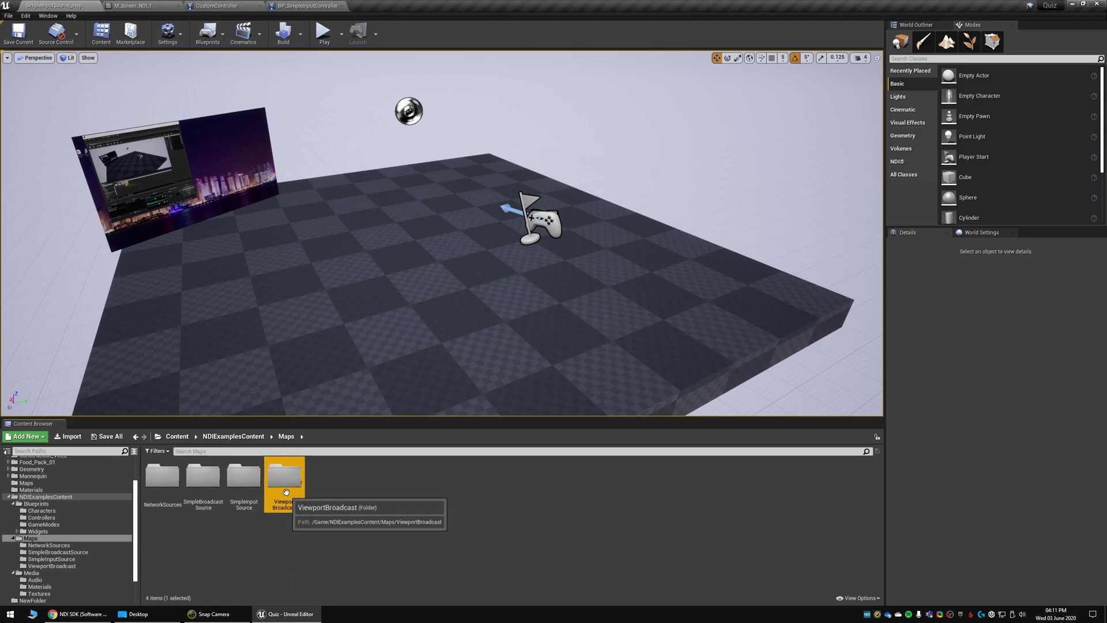
pyautogui.click(203, 481)
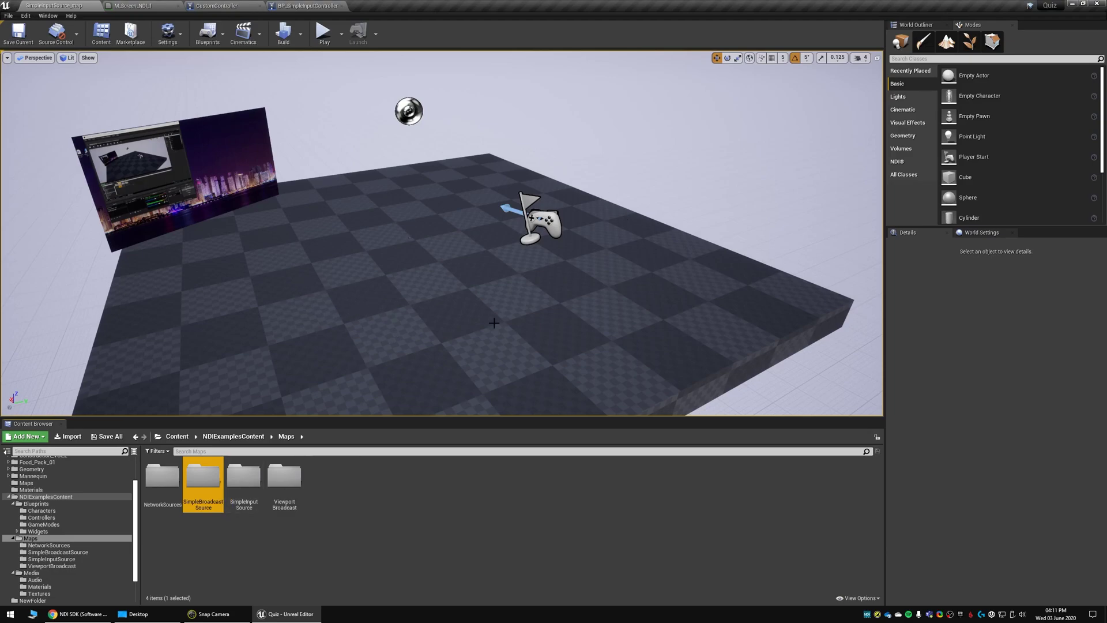
# Step: Open SimpleInputSource_map from the NDIExamplesContent maps and inspect the video screen in the level
pyautogui.click(335, 521)
pyautogui.click(244, 481)
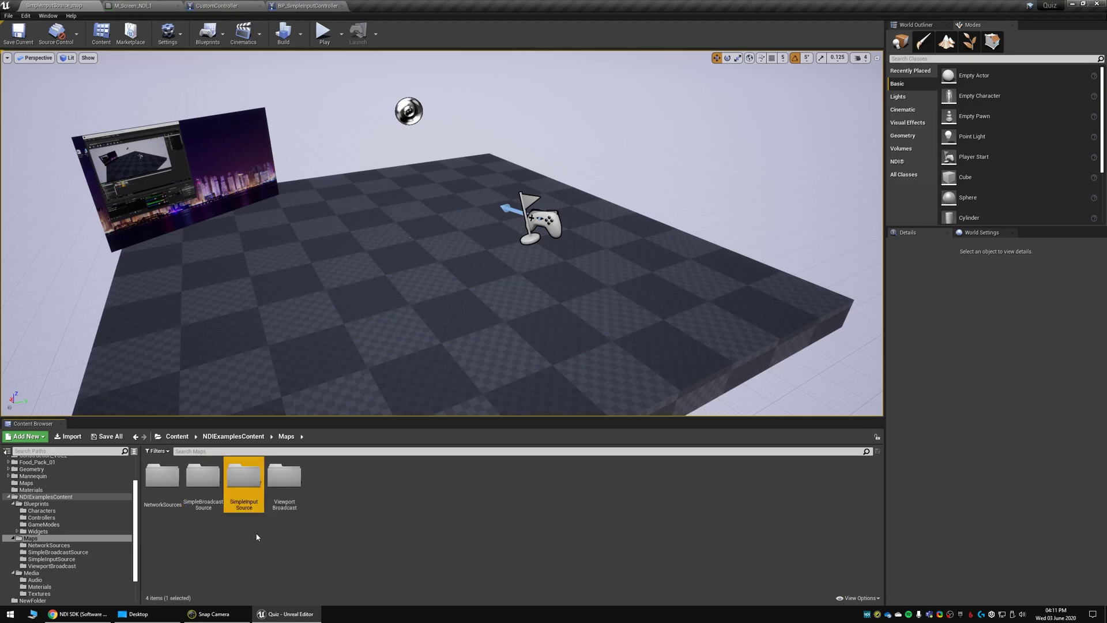
pyautogui.doubleClick(244, 482)
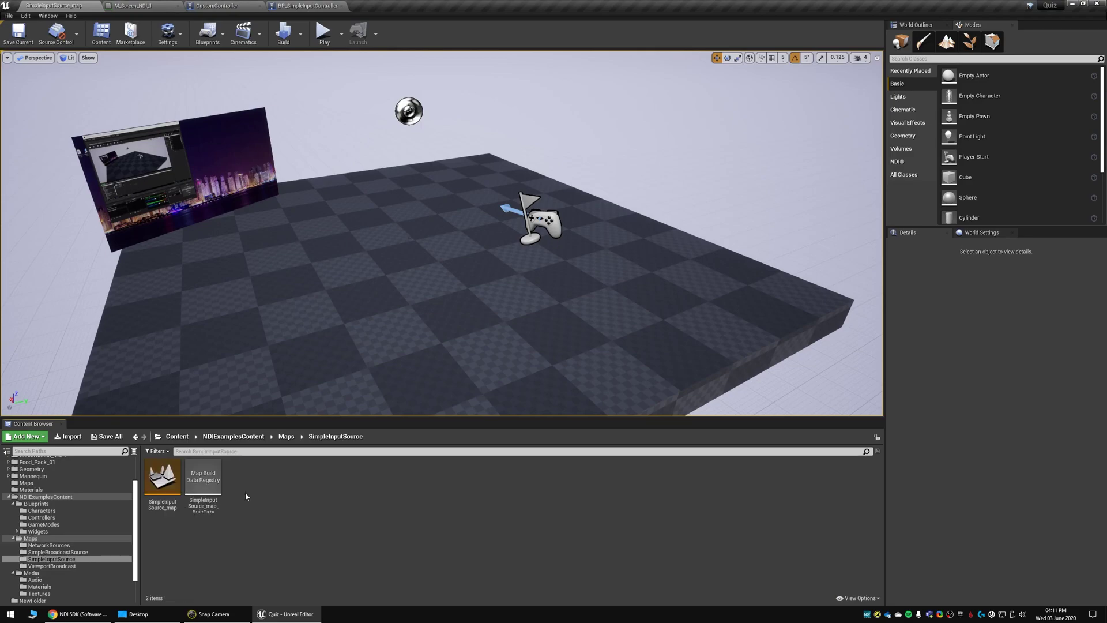
pyautogui.doubleClick(163, 479)
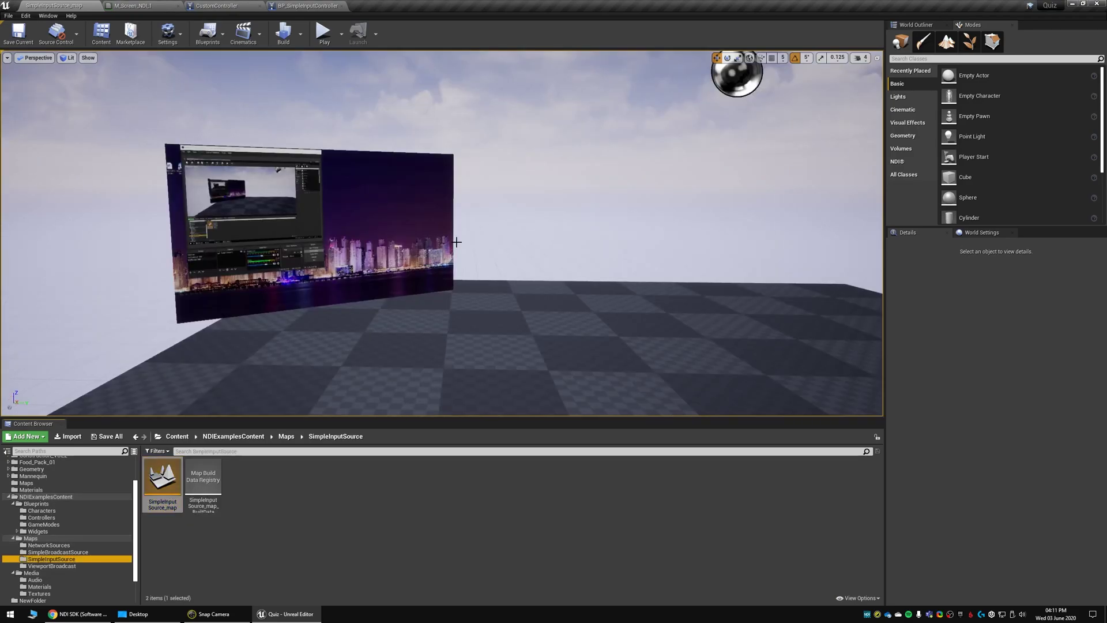
pyautogui.moveTo(458, 212); pyautogui.dragTo(463, 238)
pyautogui.press('w')
pyautogui.moveTo(463, 238)
pyautogui.mouseDown(button='right')
pyautogui.moveTo(444, 236)
pyautogui.moveTo(461, 251)
pyautogui.moveTo(453, 231)
pyautogui.moveTo(448, 243)
pyautogui.mouseUp(button='right')
pyautogui.press('s')
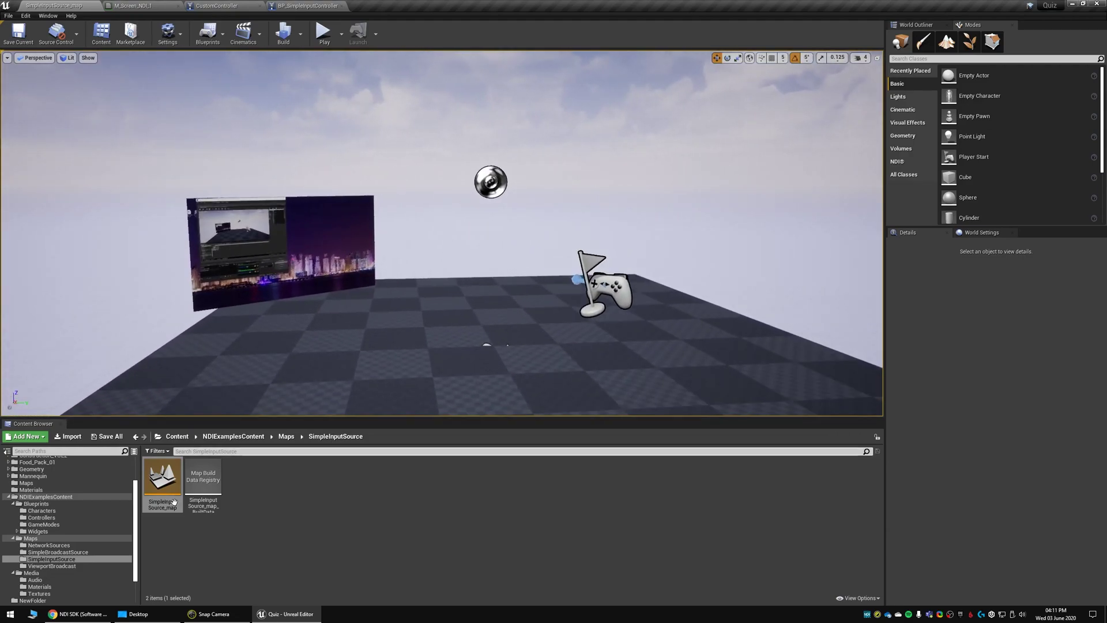
# Step: Open the BP_SimpleInputController blueprint from the Controllers folder of NDIExamplesContent
pyautogui.click(42, 504)
pyautogui.doubleClick(195, 489)
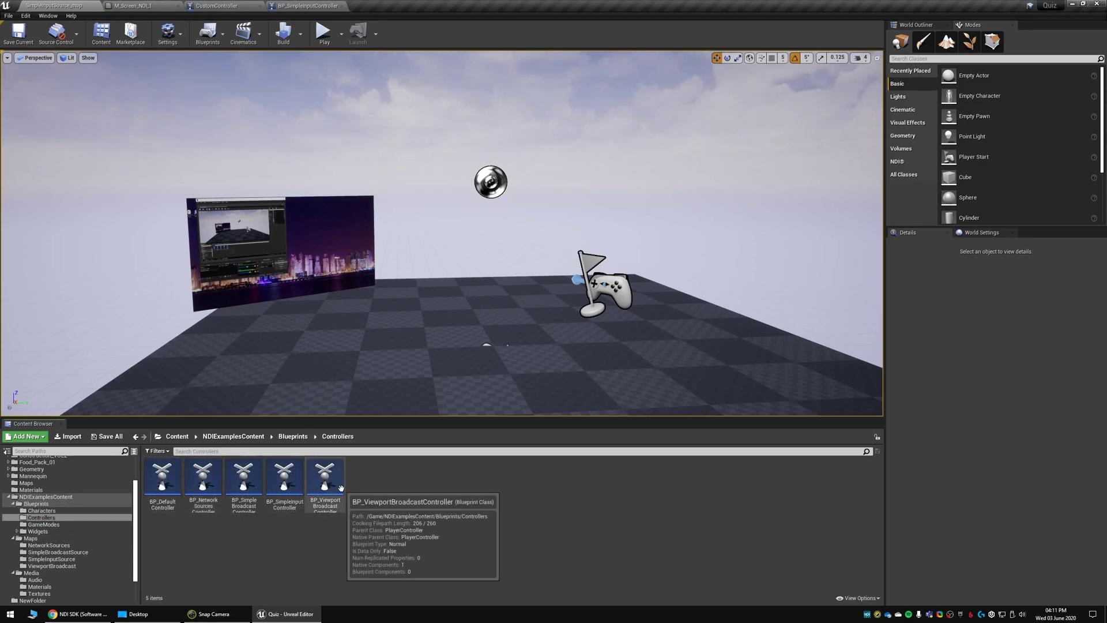
pyautogui.click(286, 487)
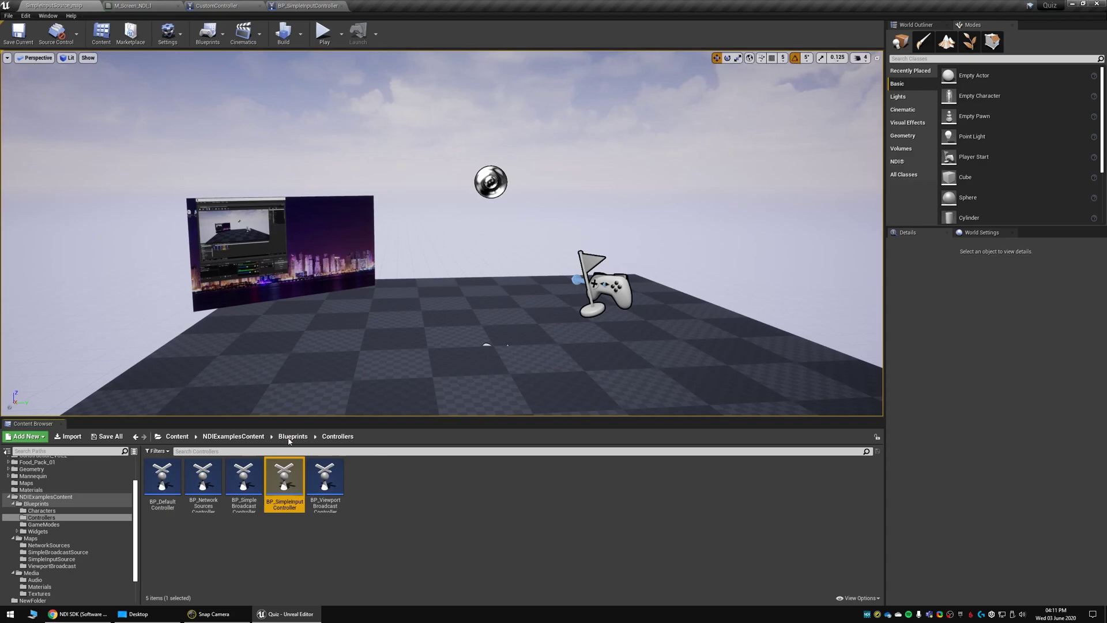
pyautogui.doubleClick(289, 476)
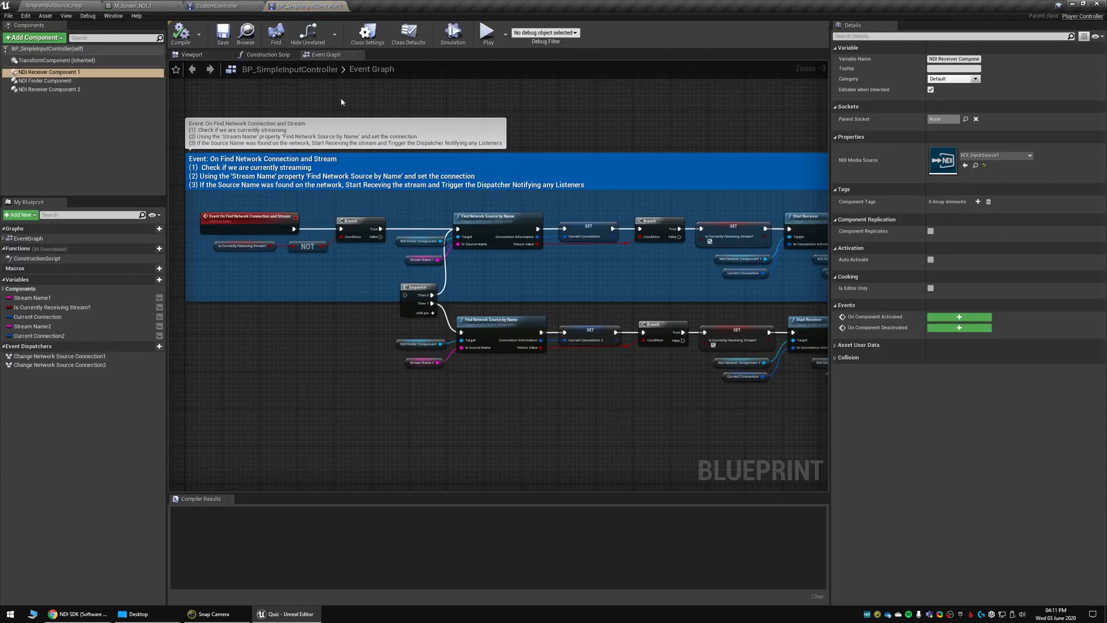
# Step: Examine the controller's Begin Play events and its NDI Receiver Components 1 and 2, including the NDI Media Source property
pyautogui.moveTo(340, 102); pyautogui.dragTo(401, 350, button='right')
pyautogui.click(81, 90)
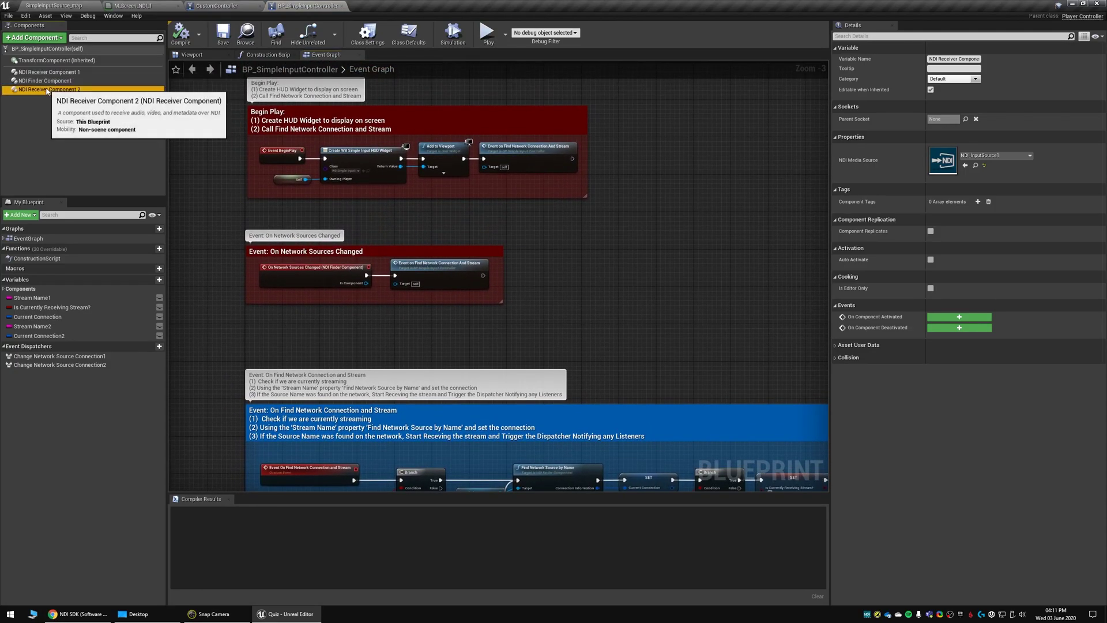
pyautogui.click(63, 75)
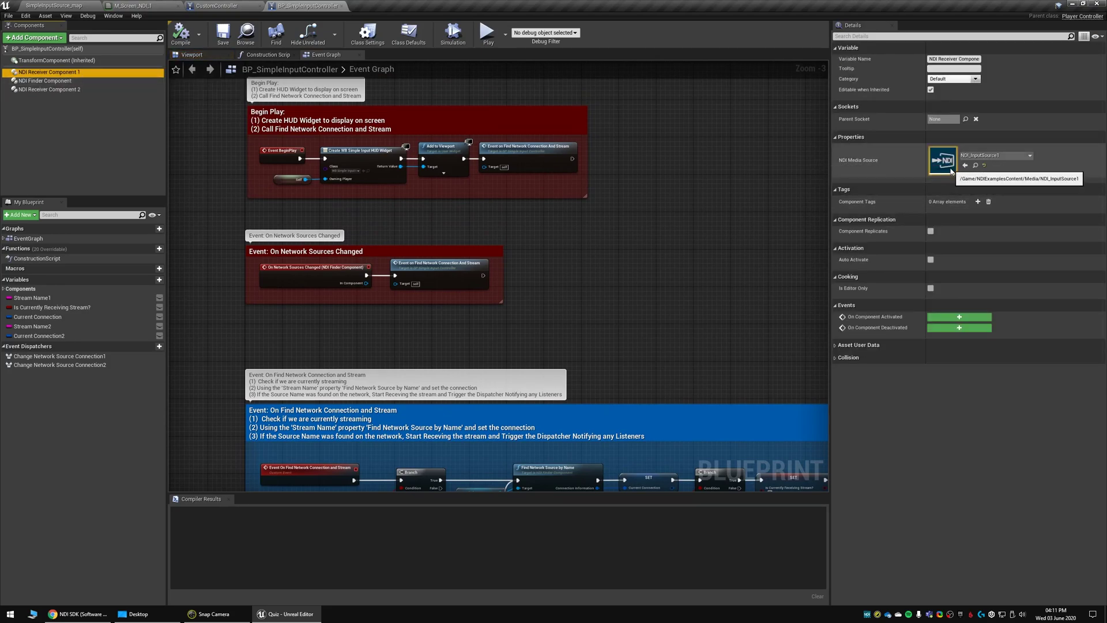
# Step: Inspect the Find Network Source by Name node and the default value of its Stream Name 1 variable
pyautogui.moveTo(641, 304); pyautogui.dragTo(612, 81, button='right')
pyautogui.scroll(3, 334, 242)
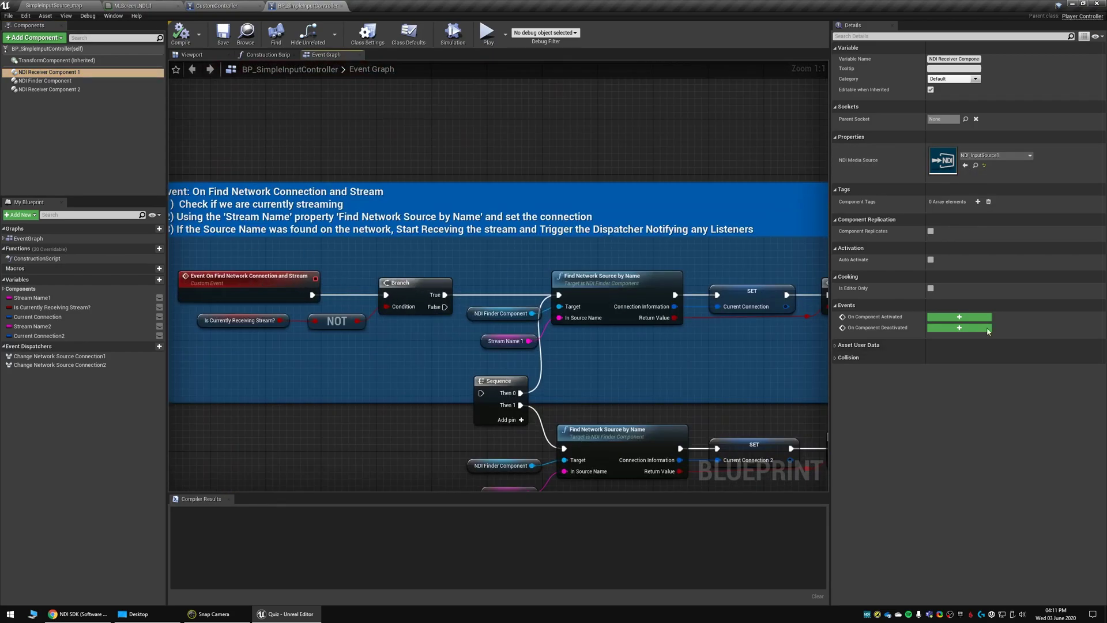
pyautogui.moveTo(473, 259); pyautogui.dragTo(359, 250, button='right')
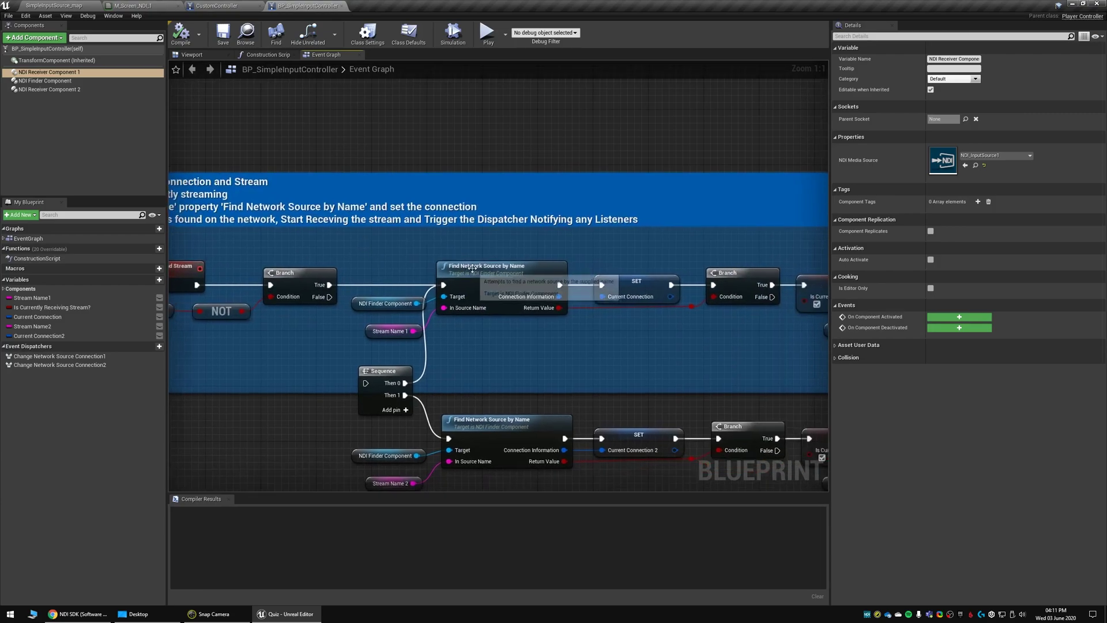
pyautogui.click(472, 267)
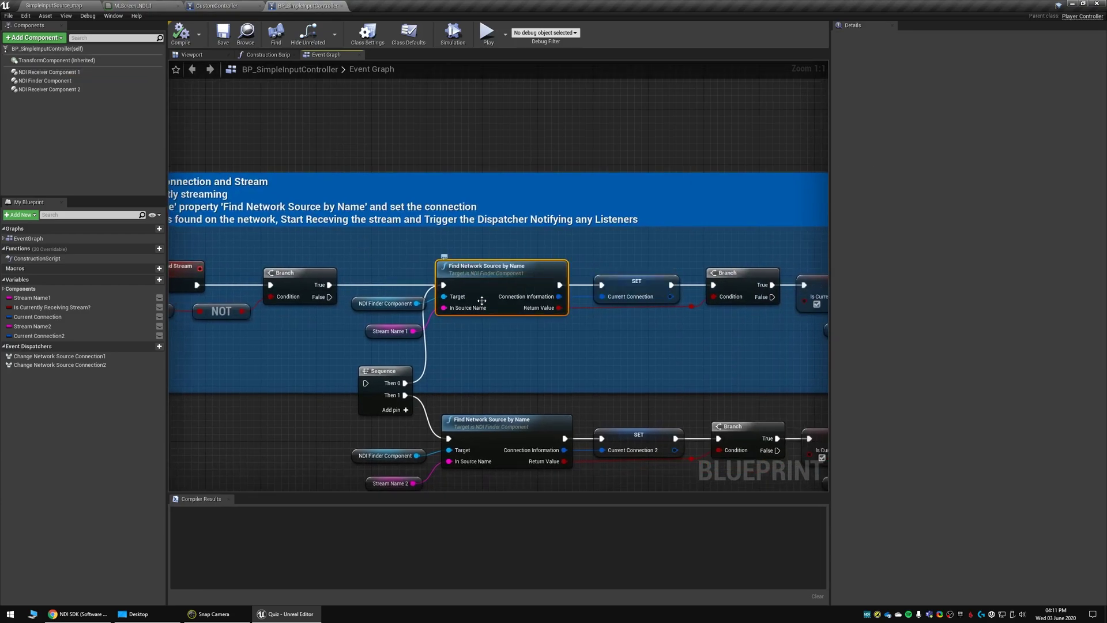
pyautogui.click(369, 334)
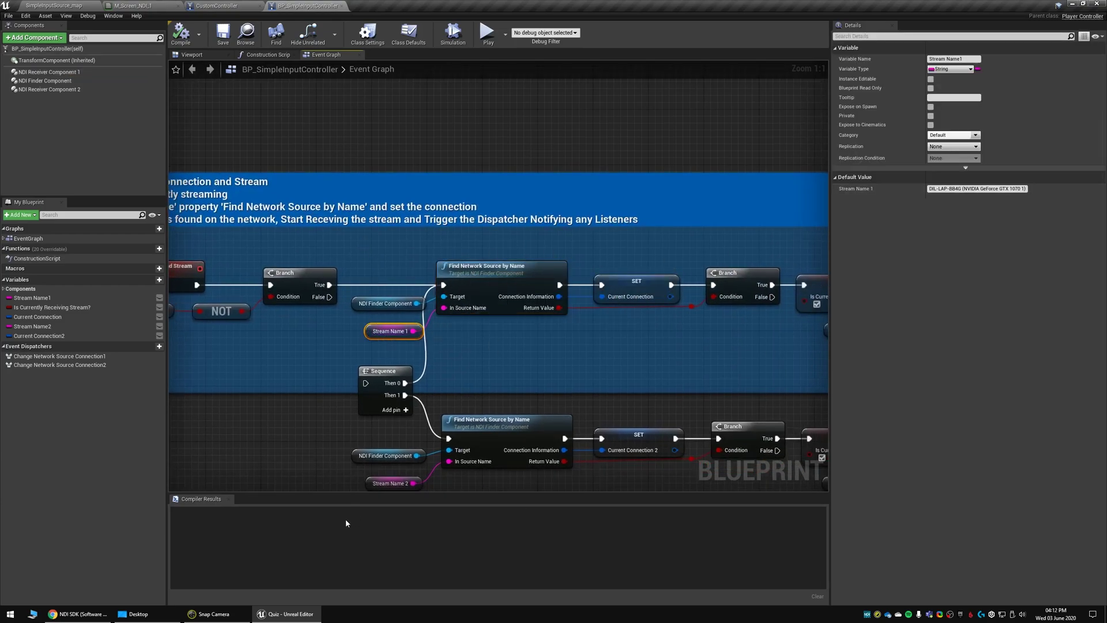
# Step: Launch NDI Studio Monitor, view the available NDI sources under POE, and close the monitor
pyautogui.press('super')
pyautogui.write('stud')
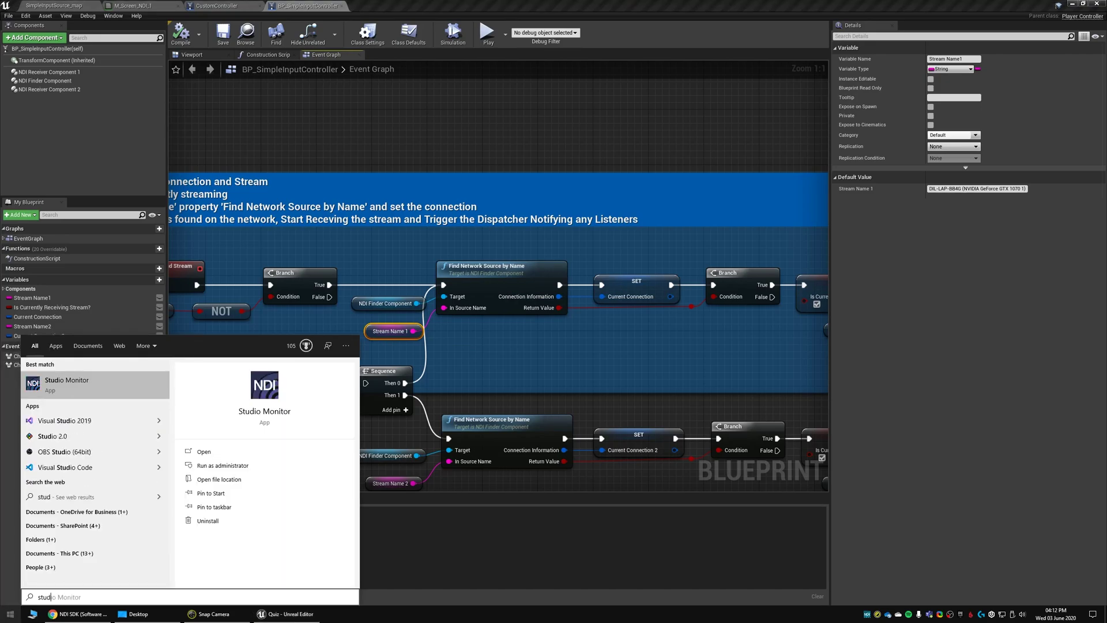
pyautogui.press('Return')
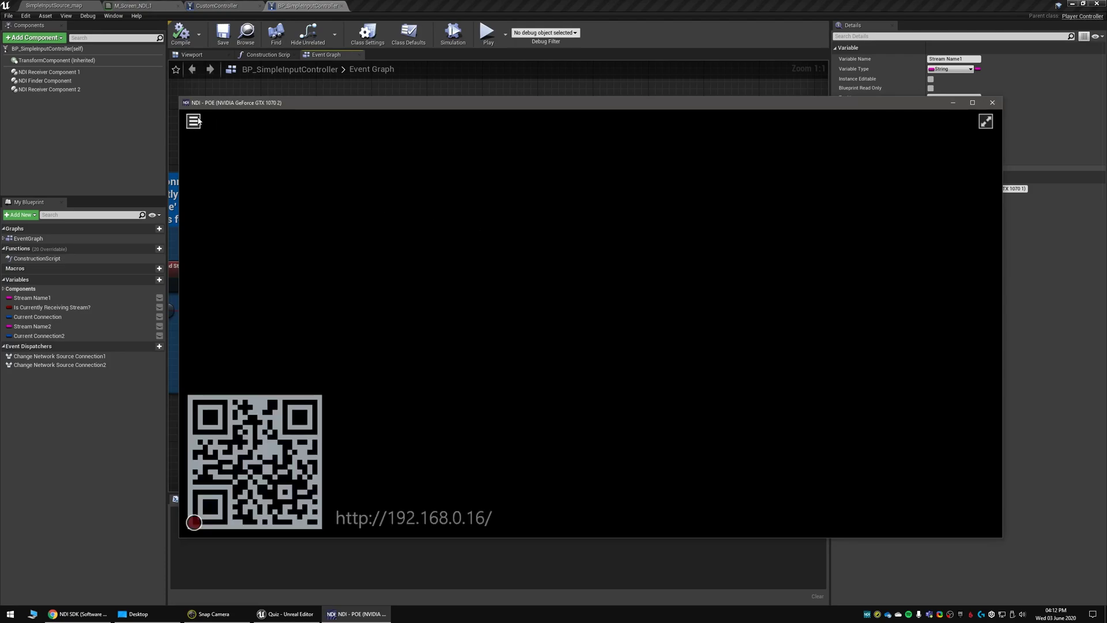
pyautogui.click(193, 121)
pyautogui.moveTo(230, 126)
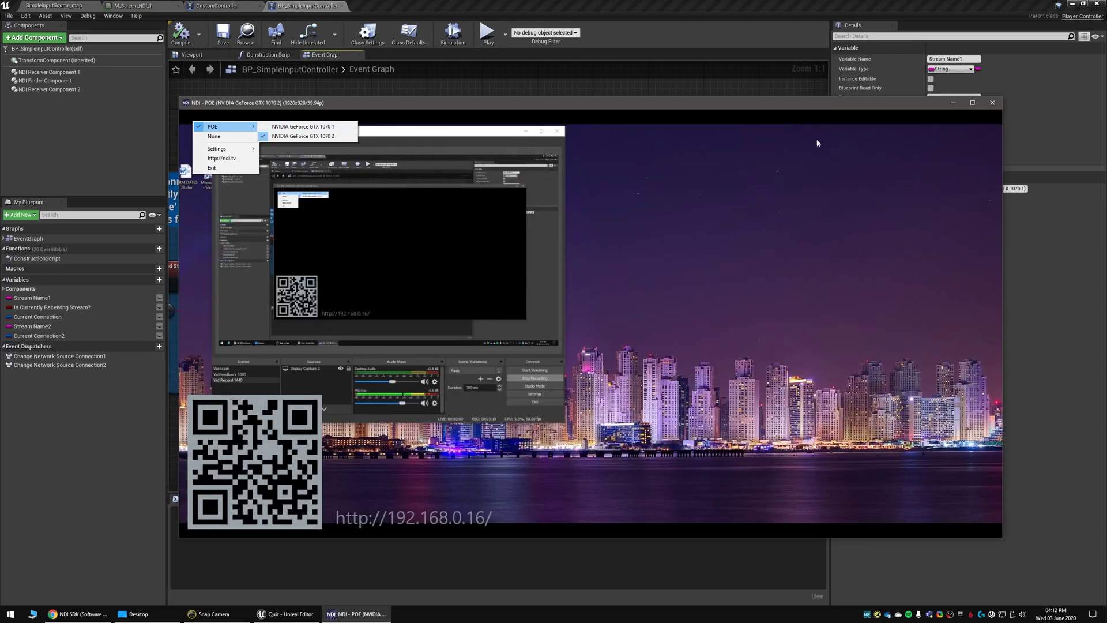
pyautogui.click(992, 102)
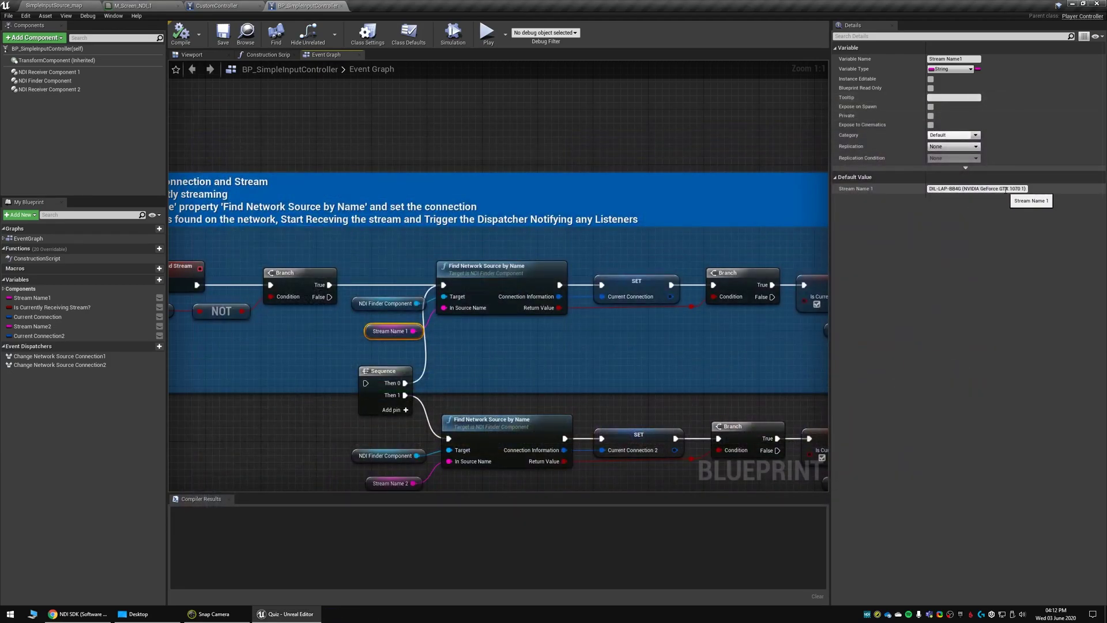
# Step: Check the Stream Name 1 variable again and follow the graph through Start Receiver to Change Network Source Connection 1
pyautogui.click(635, 339)
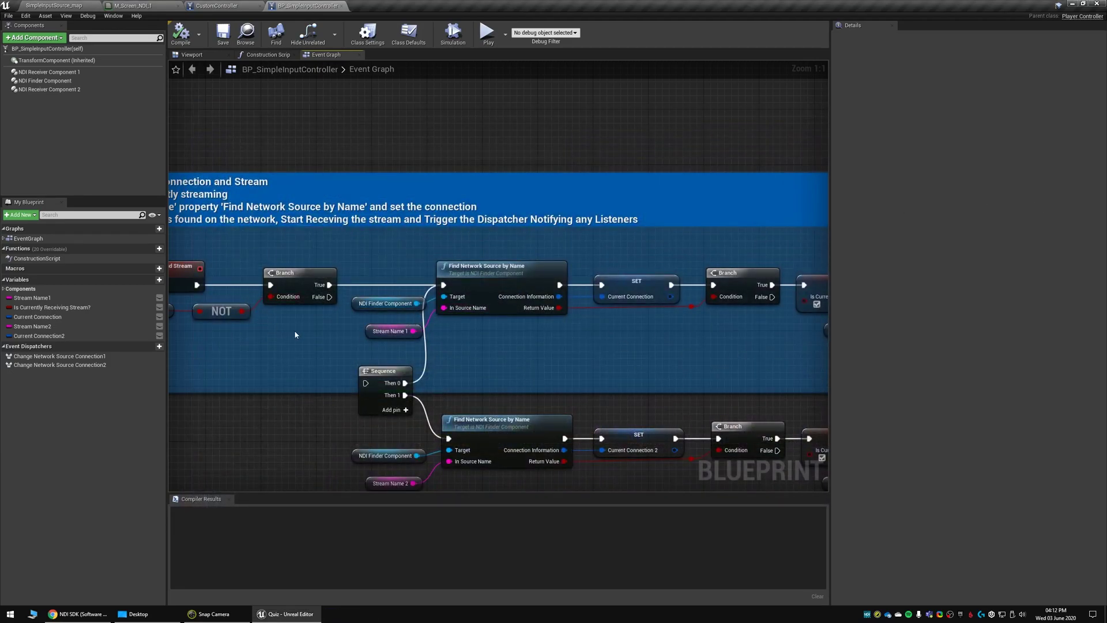
pyautogui.click(372, 331)
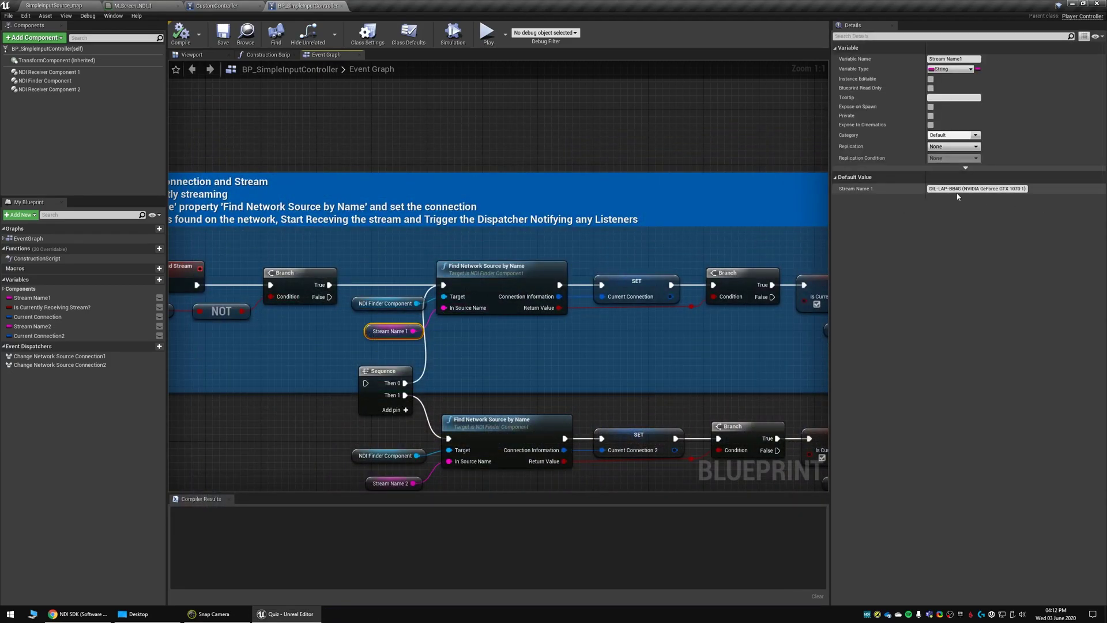
pyautogui.click(683, 325)
pyautogui.moveTo(683, 325); pyautogui.dragTo(525, 317, button='right')
pyautogui.moveTo(580, 287); pyautogui.dragTo(242, 286, button='right')
pyautogui.moveTo(577, 285); pyautogui.dragTo(471, 287, button='right')
# Step: Locate the media source of NDI Receiver Component 1 in the Media folder, then inspect and close the MI_InputSource1 material instance
pyautogui.click(49, 72)
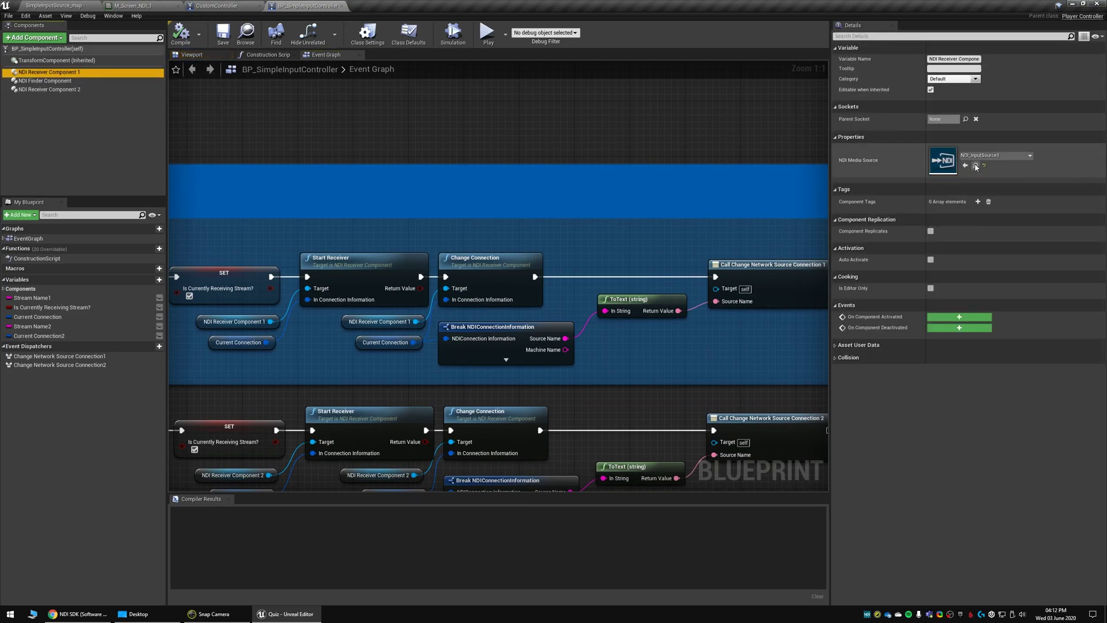
pyautogui.click(975, 166)
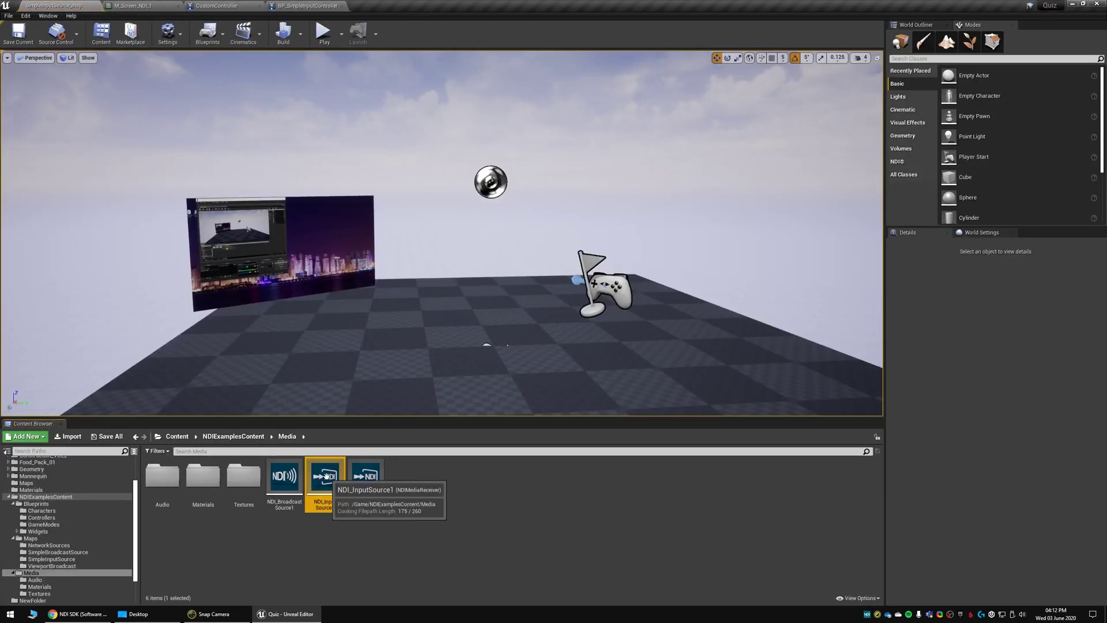
pyautogui.doubleClick(203, 476)
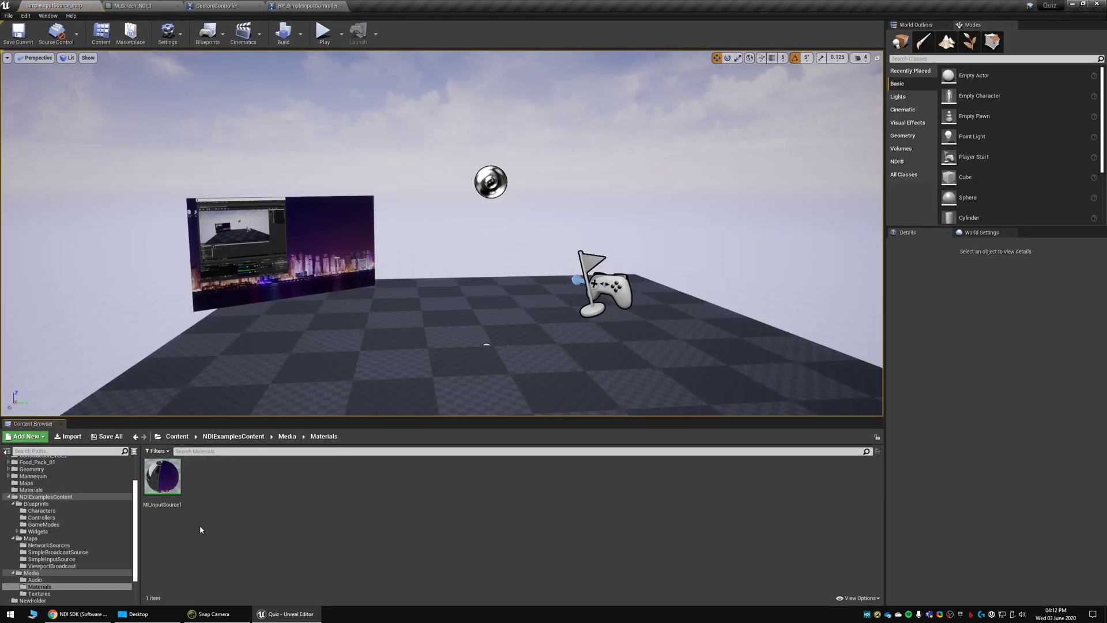
pyautogui.doubleClick(162, 477)
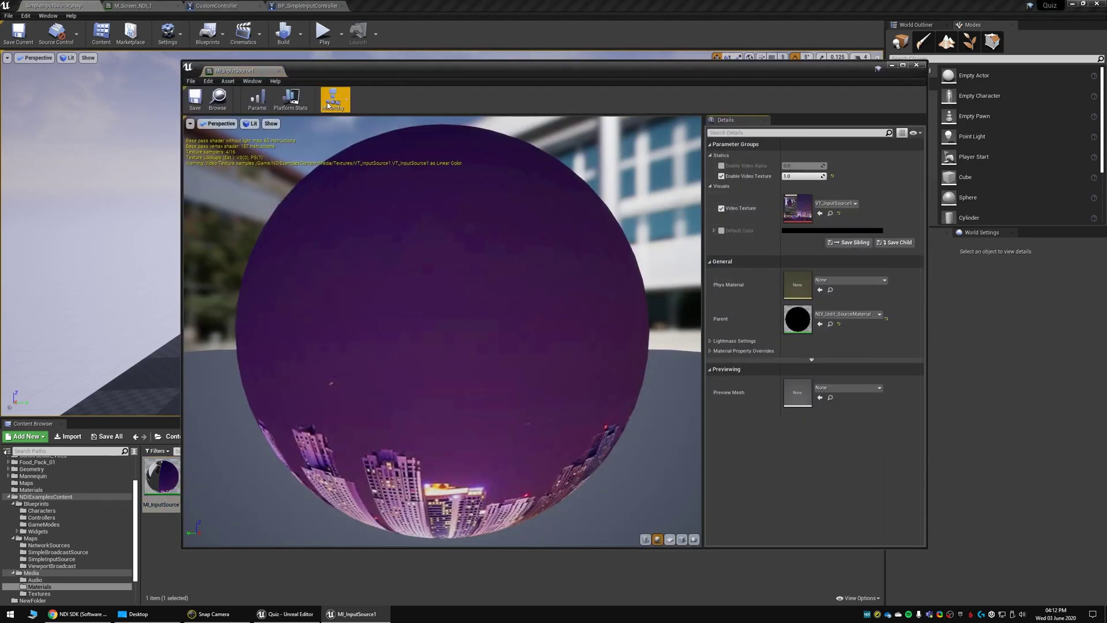
pyautogui.click(279, 71)
# Step: Open the CustomController blueprint from the project's root Content folder
pyautogui.scroll(3, 64, 510)
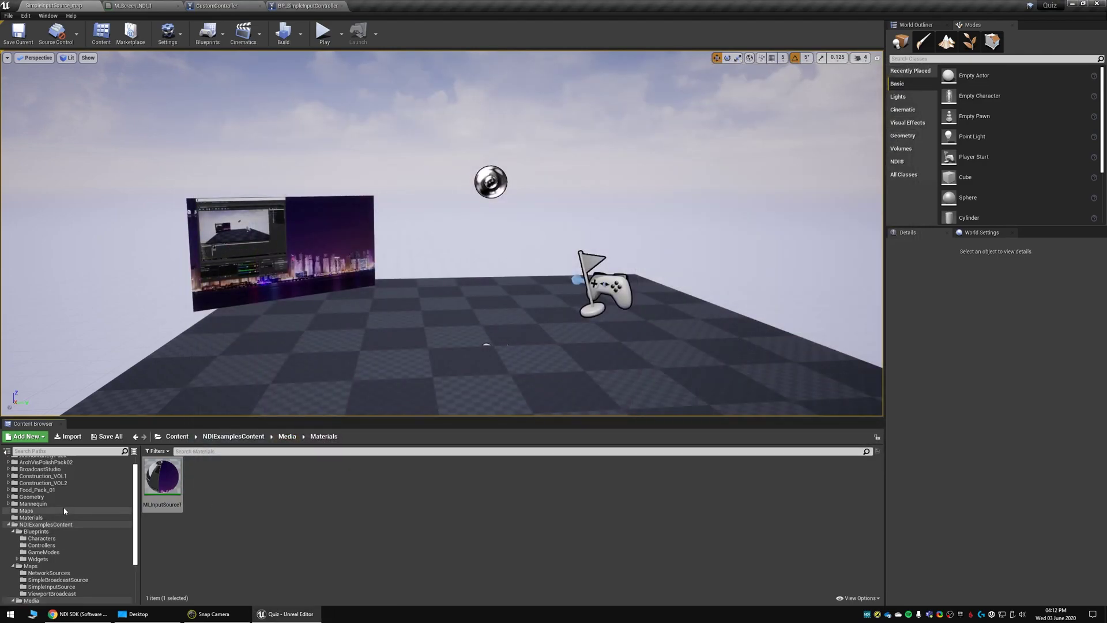
pyautogui.click(38, 462)
pyautogui.scroll(-3, 364, 546)
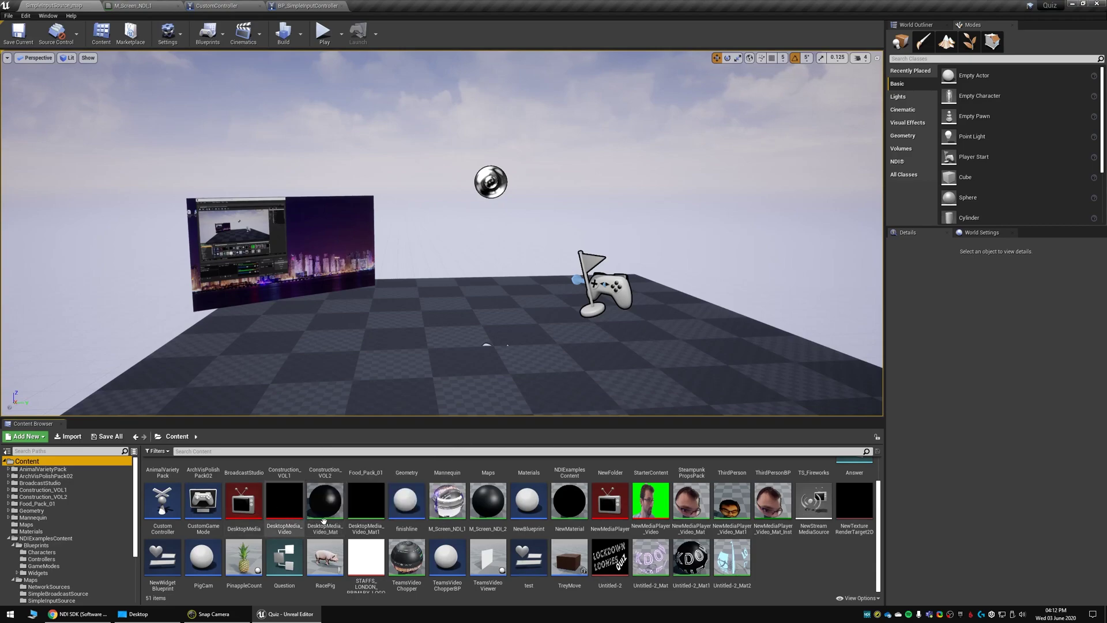
pyautogui.click(487, 501)
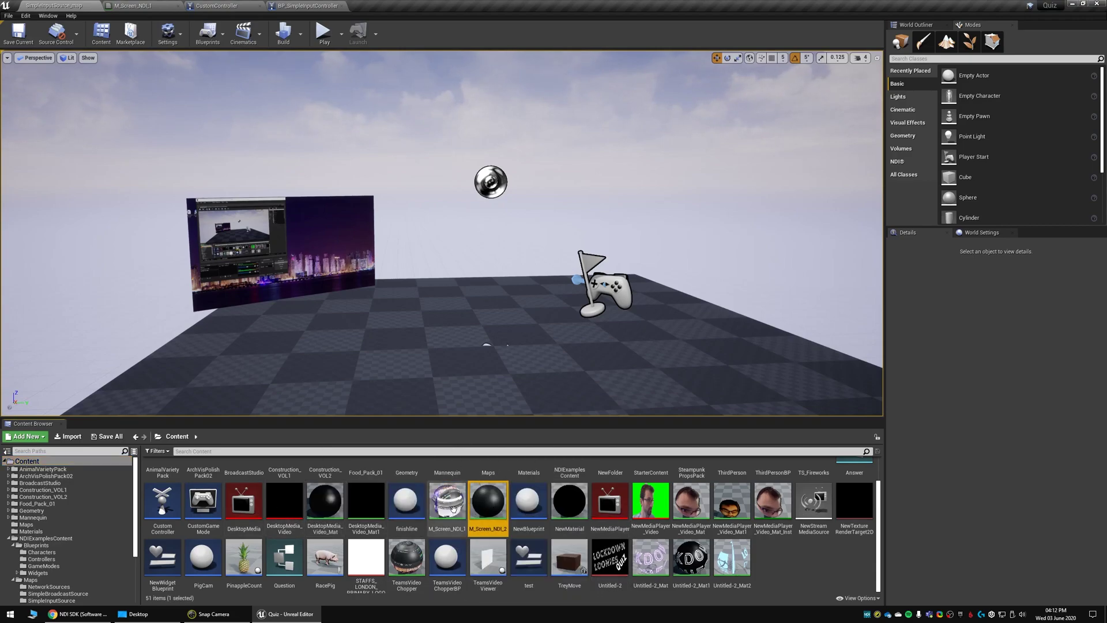
pyautogui.doubleClick(163, 502)
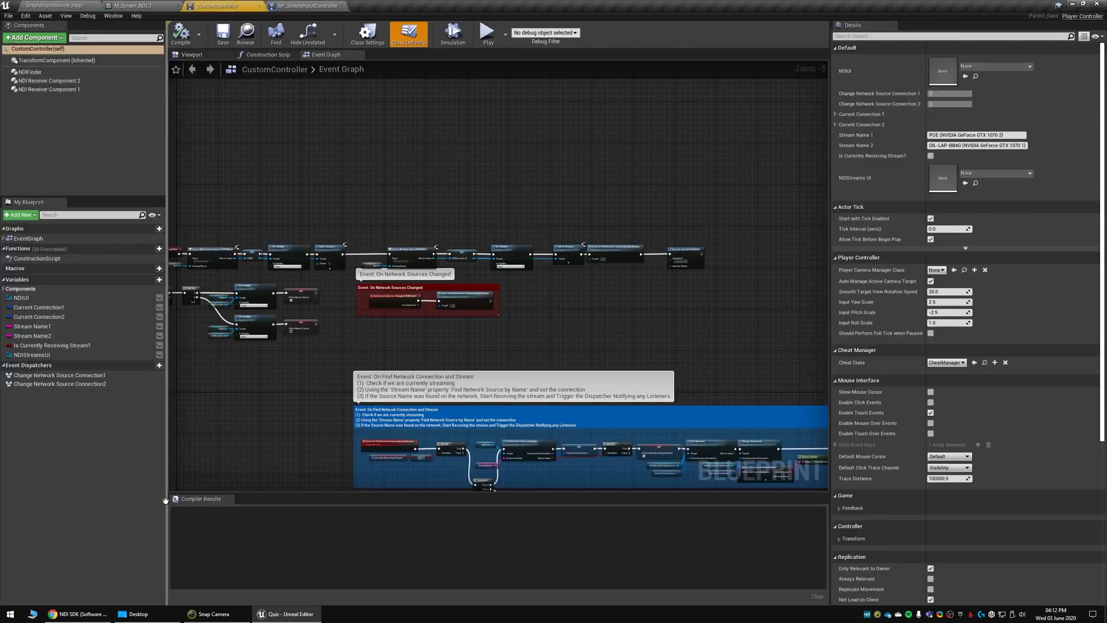
# Step: Examine CustomController's event graph down to the Sequence that feeds the two Find Network Source by Name nodes
pyautogui.moveTo(350, 216); pyautogui.dragTo(433, 168, button='right')
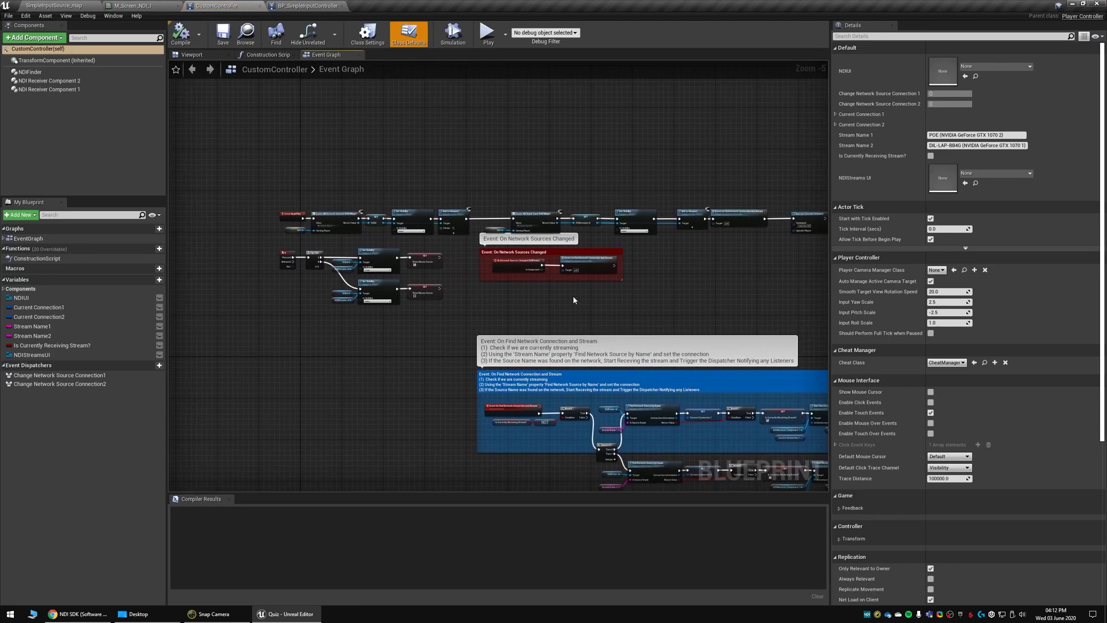
pyautogui.scroll(2, 380, 247)
pyautogui.moveTo(589, 334); pyautogui.dragTo(492, 303, button='right')
pyautogui.scroll(1, 503, 299)
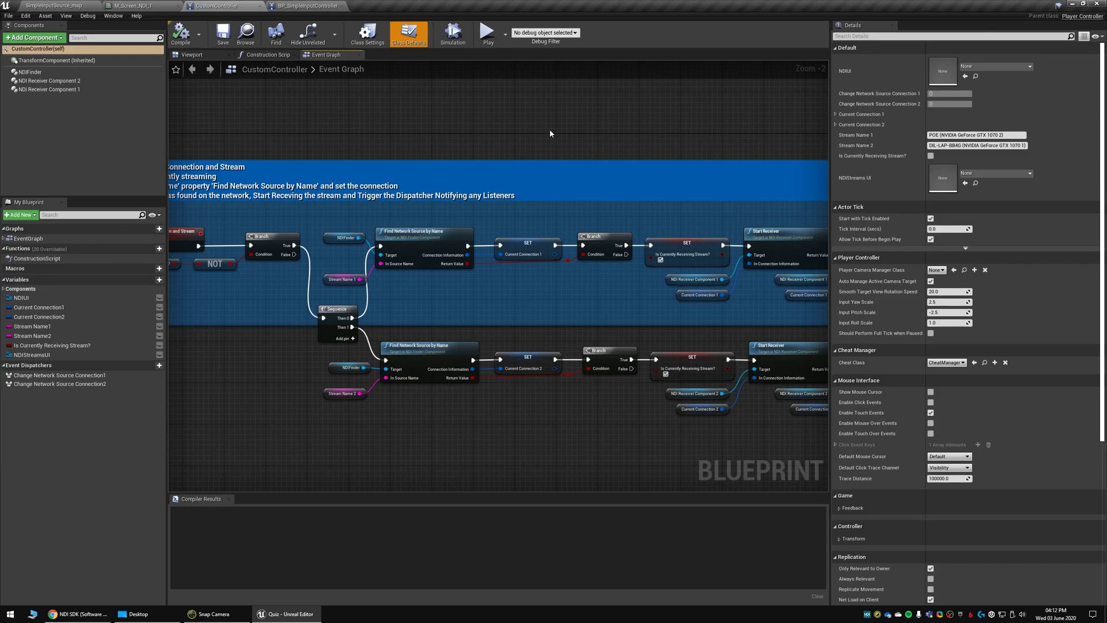
# Step: Return to the level editor and open NetworkSources_map from the NDIExamplesContent NetworkSources folder
pyautogui.click(57, 6)
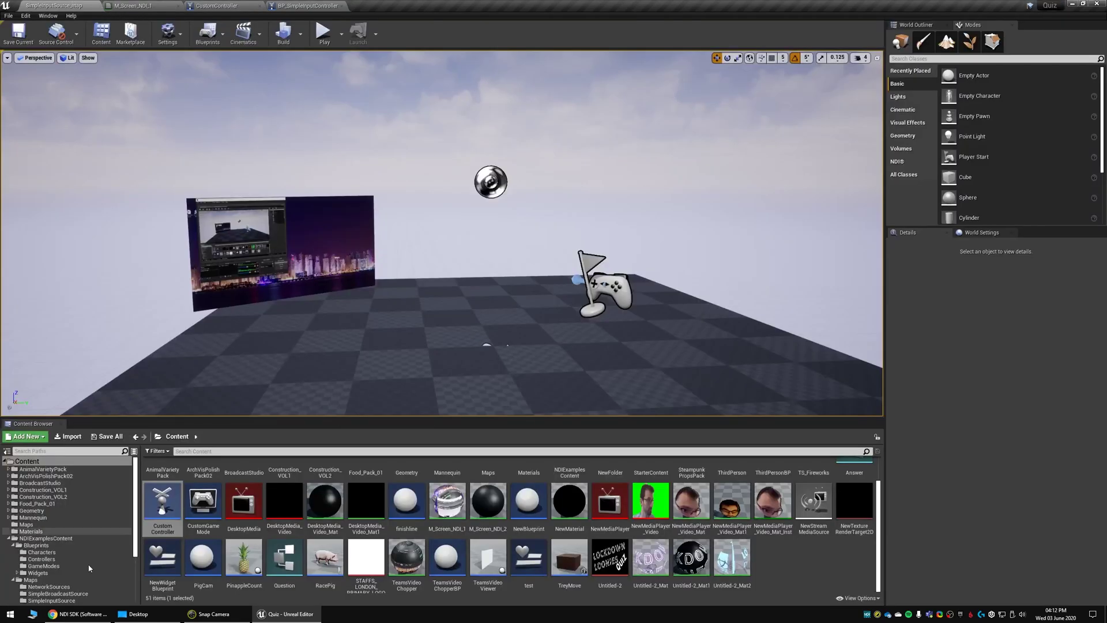
pyautogui.scroll(-3, 41, 562)
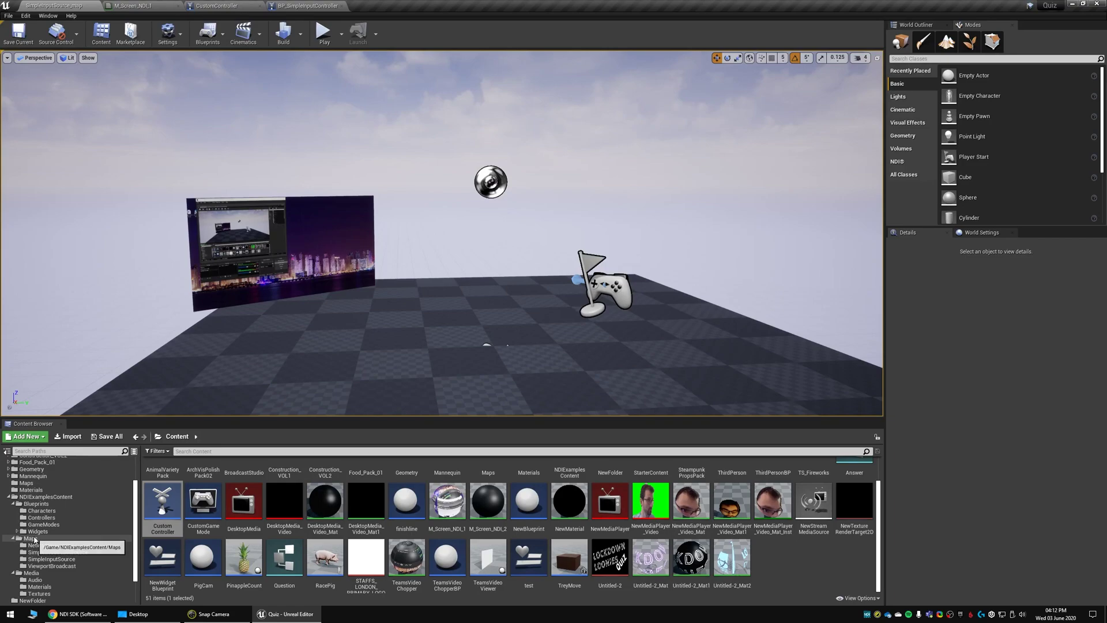
pyautogui.click(49, 544)
pyautogui.doubleClick(164, 485)
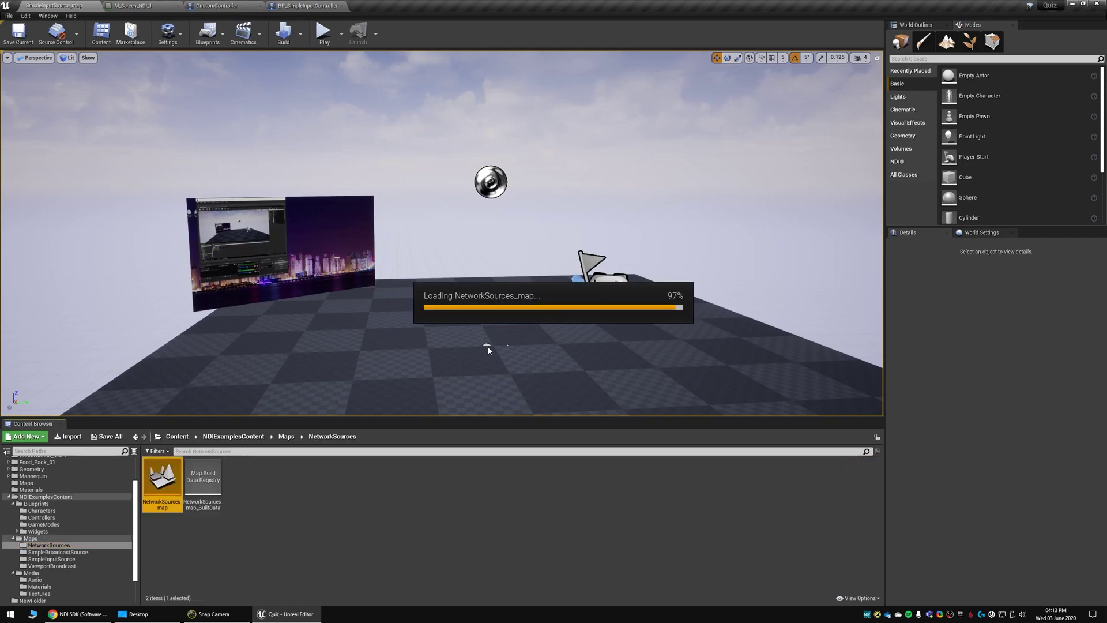
# Step: Play NetworkSources_map, examine its NDI Sources list and the two preview panels, and stop the session
pyautogui.click(324, 32)
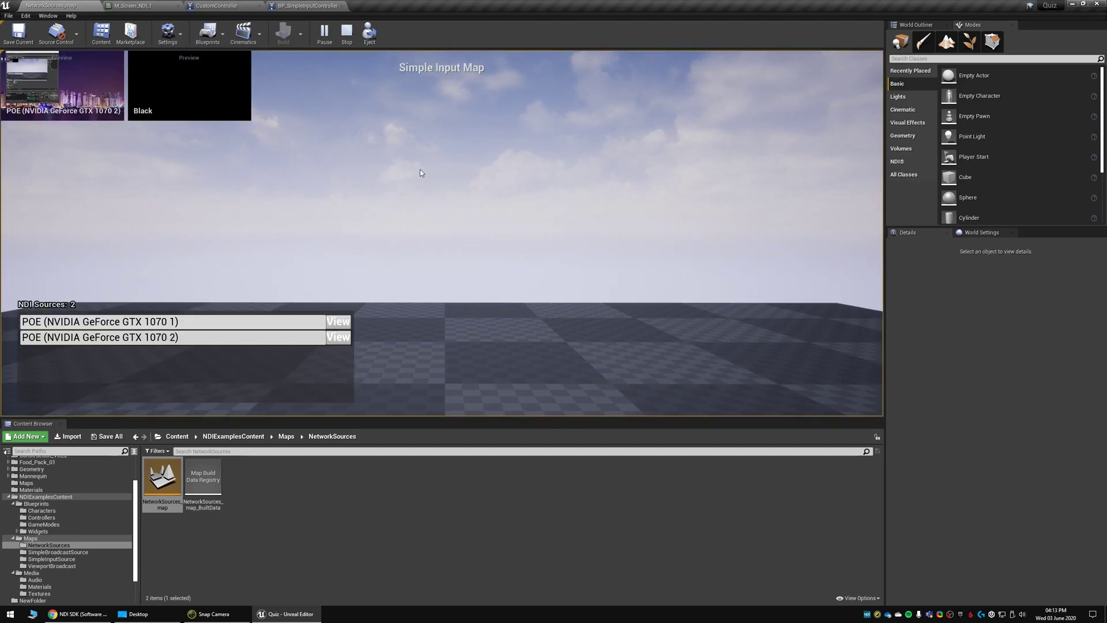
pyautogui.moveTo(419, 170); pyautogui.dragTo(43, 314)
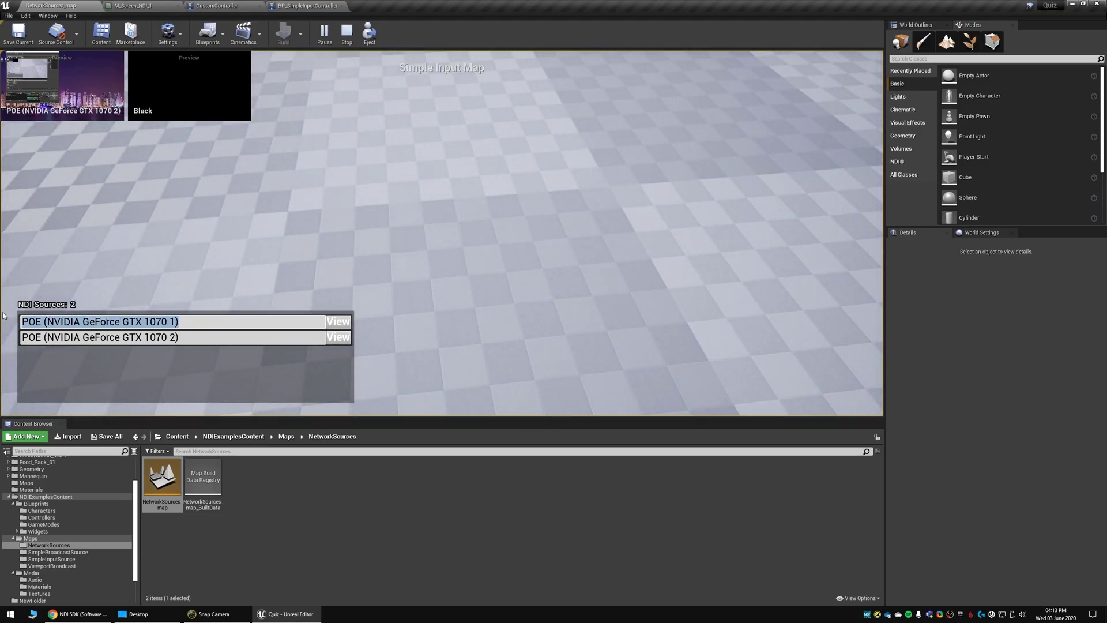
pyautogui.press('w')
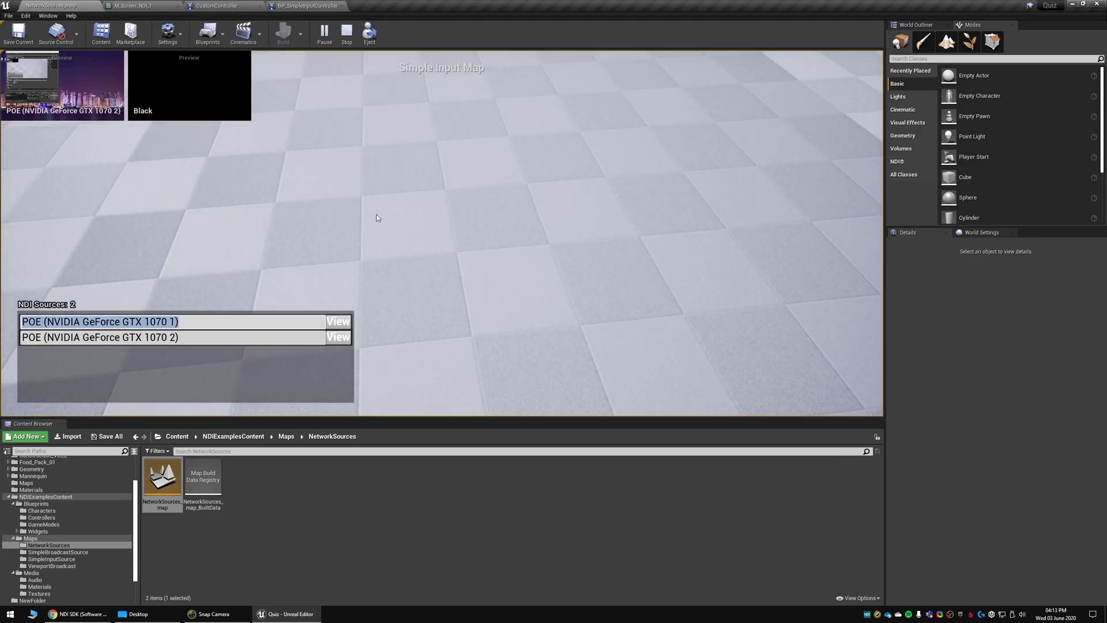
pyautogui.moveTo(376, 215); pyautogui.dragTo(427, 185)
pyautogui.press('s')
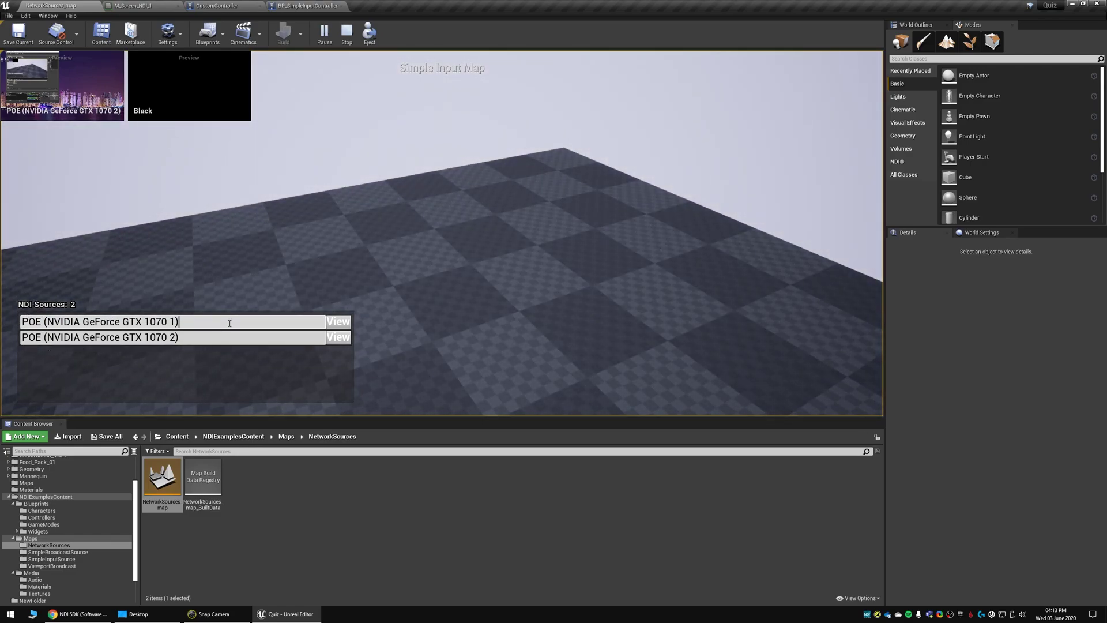
pyautogui.moveTo(230, 323); pyautogui.dragTo(5, 321)
pyautogui.click(223, 238)
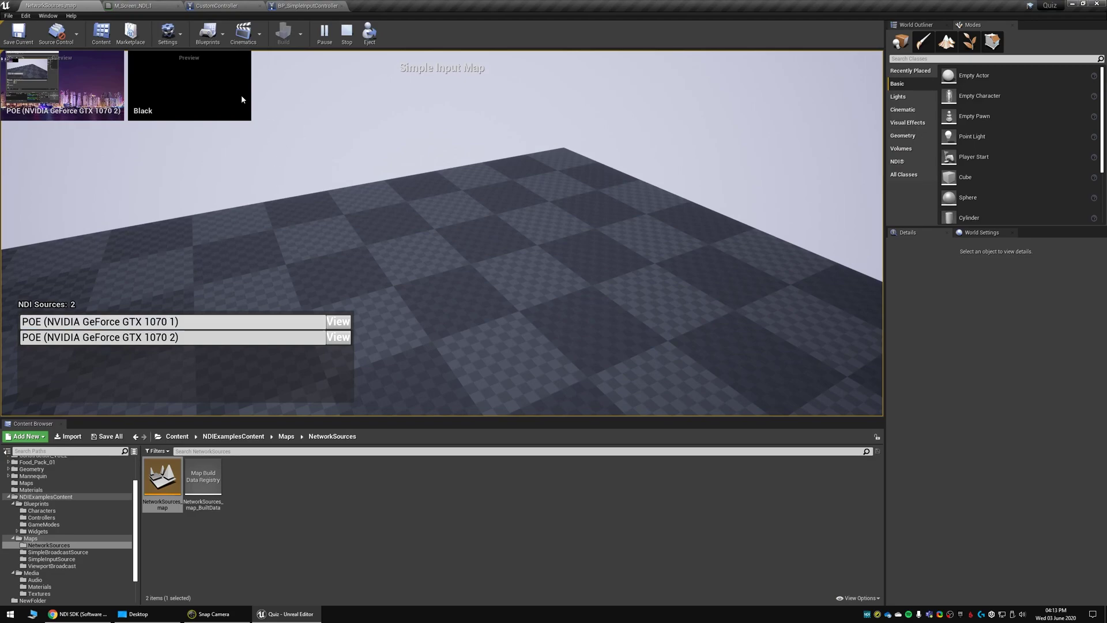
pyautogui.click(351, 36)
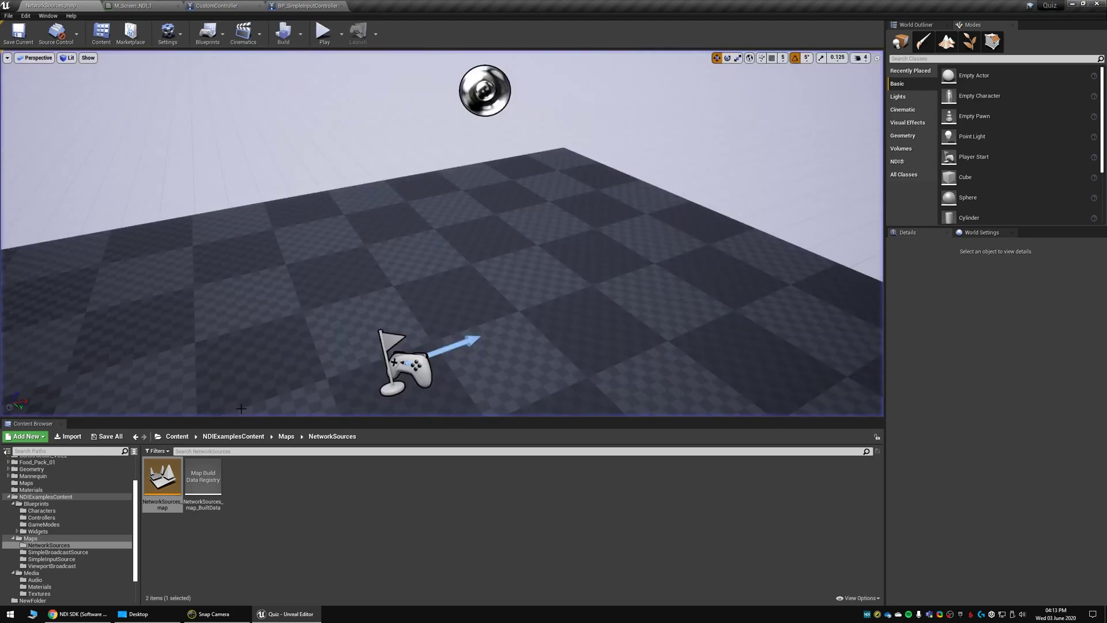
# Step: Open the Interview map from the project's root Maps folder
pyautogui.scroll(2, 88, 496)
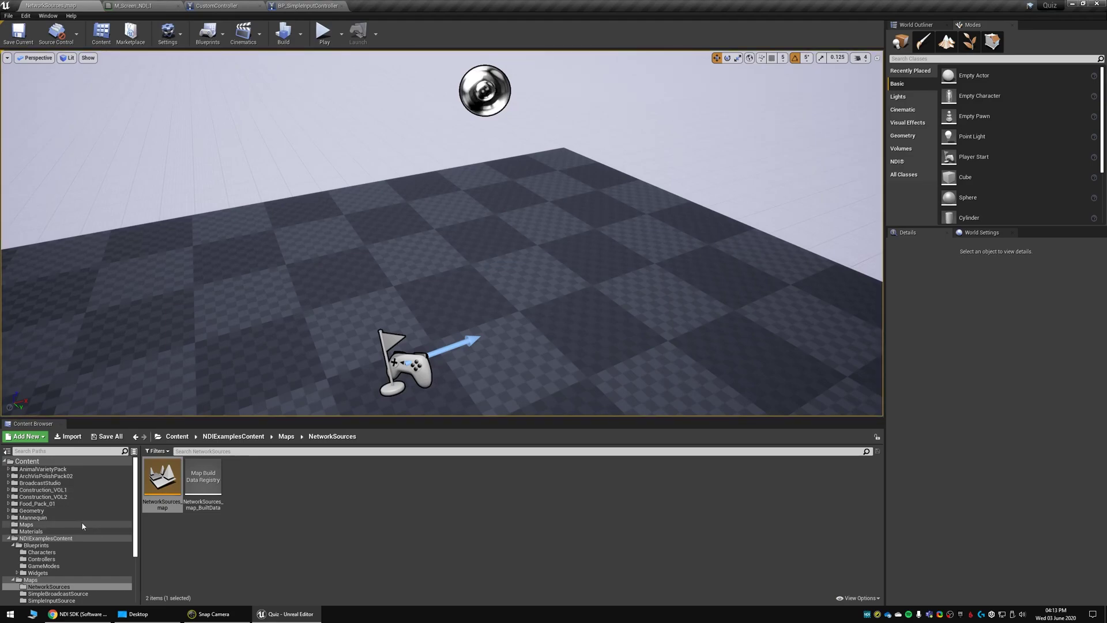
pyautogui.click(26, 524)
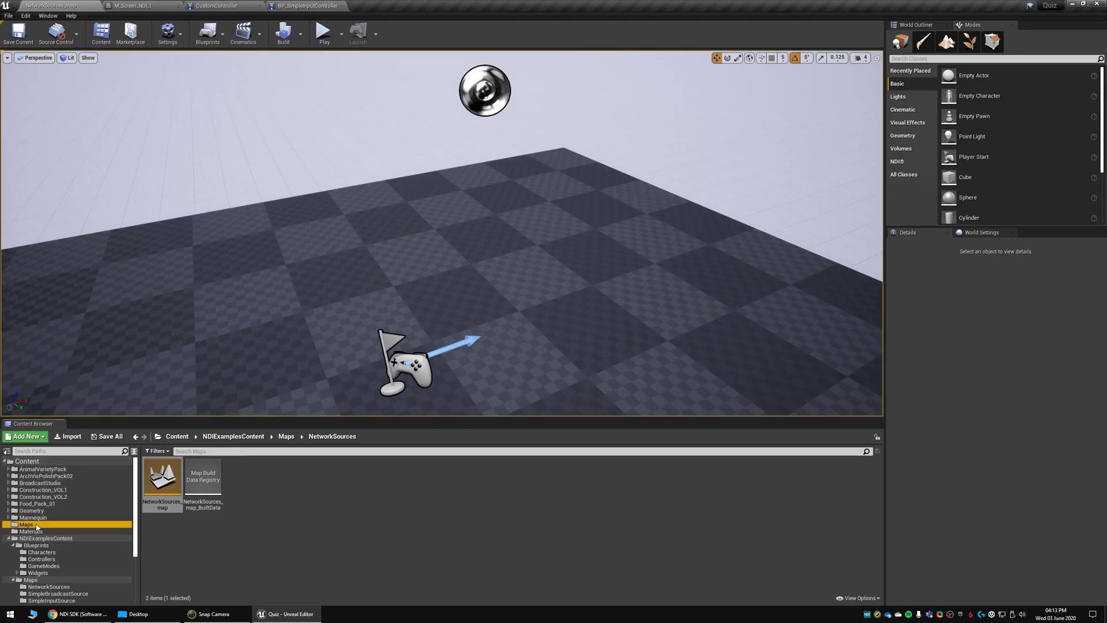
pyautogui.doubleClick(162, 477)
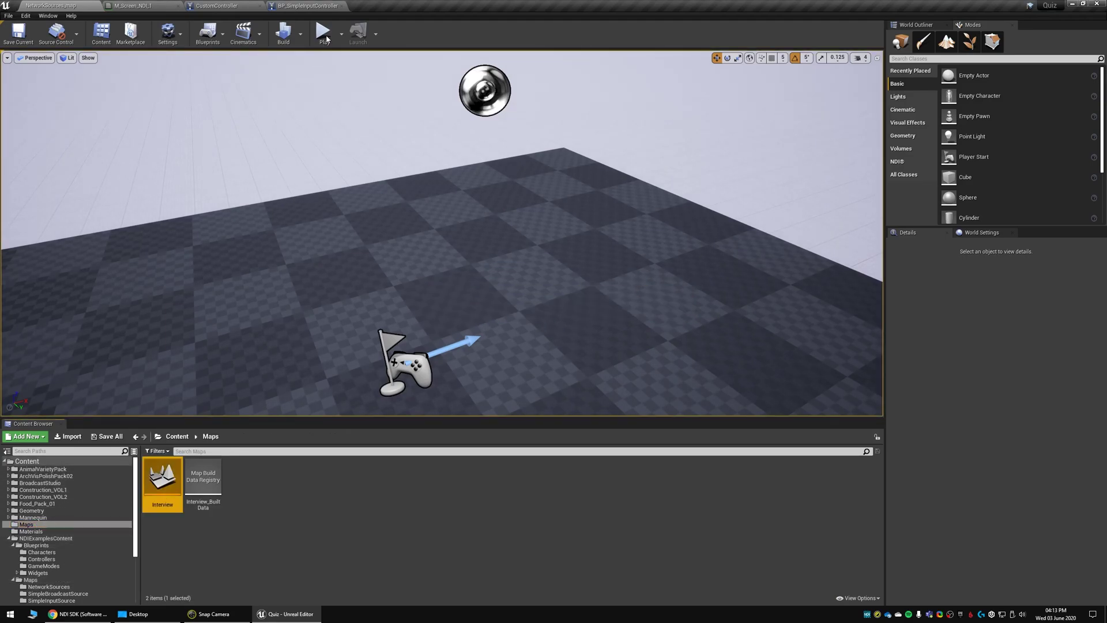
pyautogui.click(324, 35)
pyautogui.press('Escape')
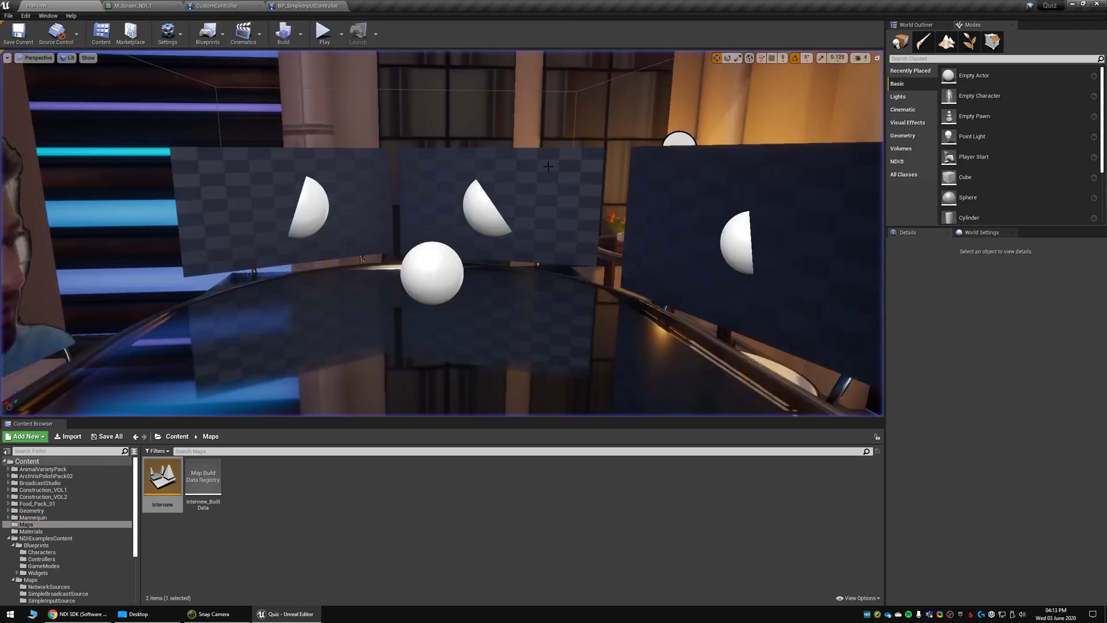
# Step: Run the Interview level in Simulate mode, examine the video feed on the wall and desk screens, and stop the simulation
pyautogui.moveTo(538, 171); pyautogui.dragTo(755, 196, button='right')
pyautogui.press('s')
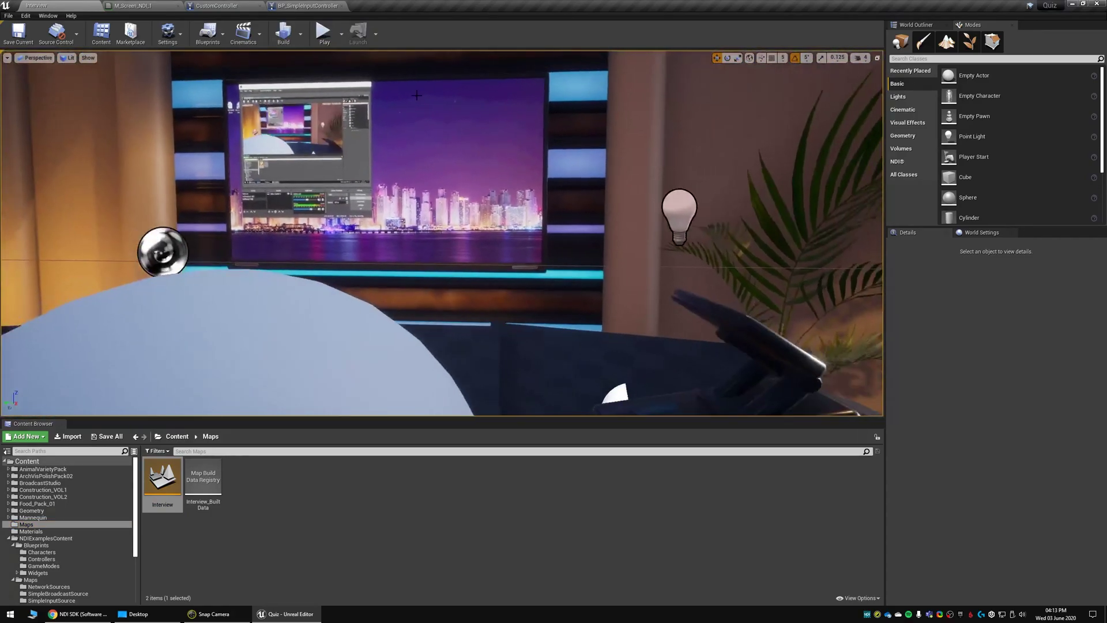
pyautogui.click(342, 34)
pyautogui.click(383, 107)
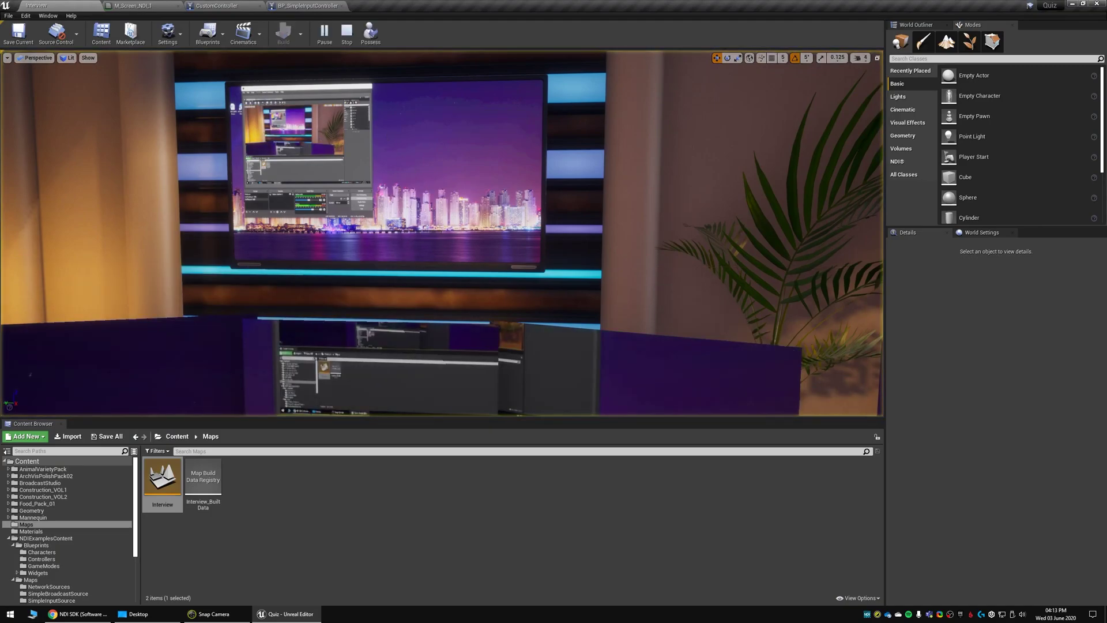
pyautogui.press('w')
pyautogui.moveTo(417, 174); pyautogui.dragTo(395, 153, button='right')
pyautogui.press('s')
pyautogui.press('s')
pyautogui.press('w')
pyautogui.press('s')
pyautogui.press('s')
pyautogui.press('w')
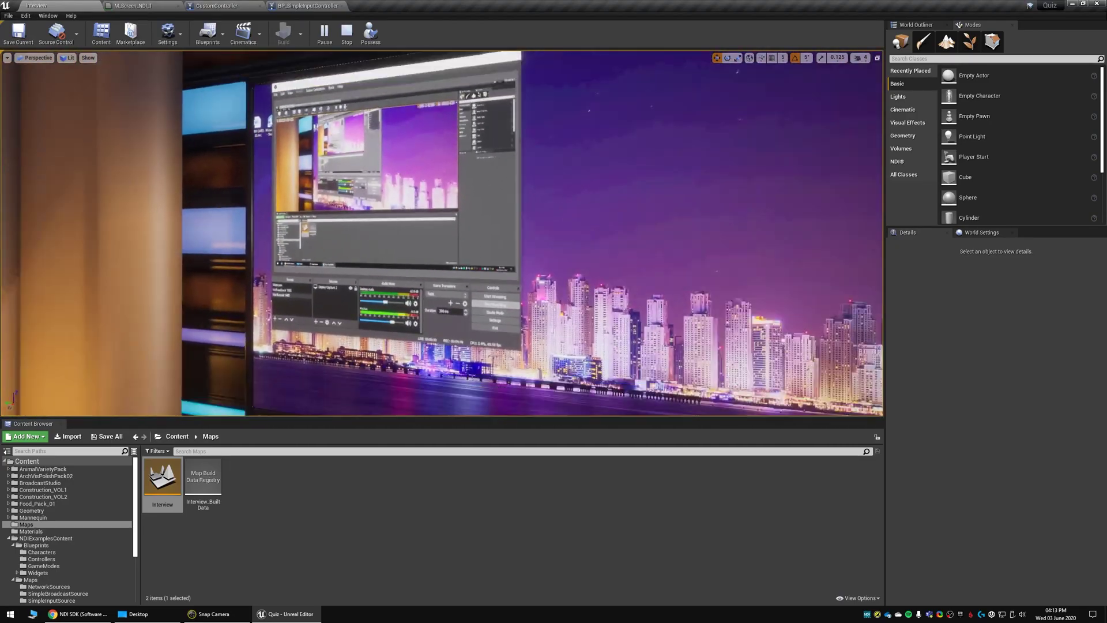
pyautogui.click(346, 35)
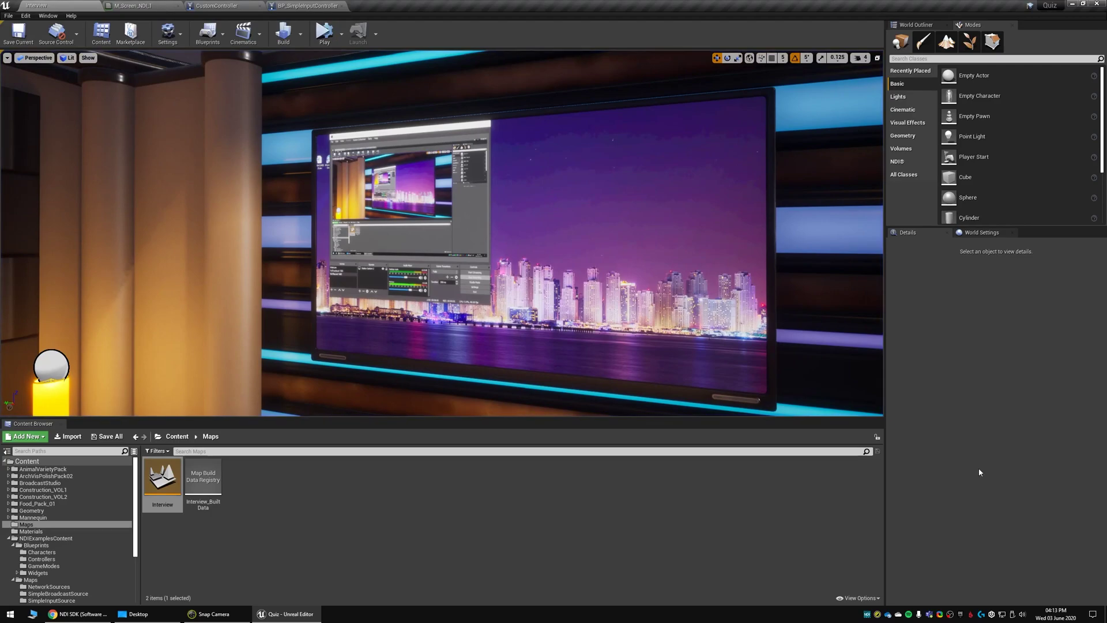
# Step: Switch to OBS, open its VirtualCam tool and start the virtual camera output to OBS-Camera
pyautogui.moveTo(1106, 151); pyautogui.dragTo(422, 114)
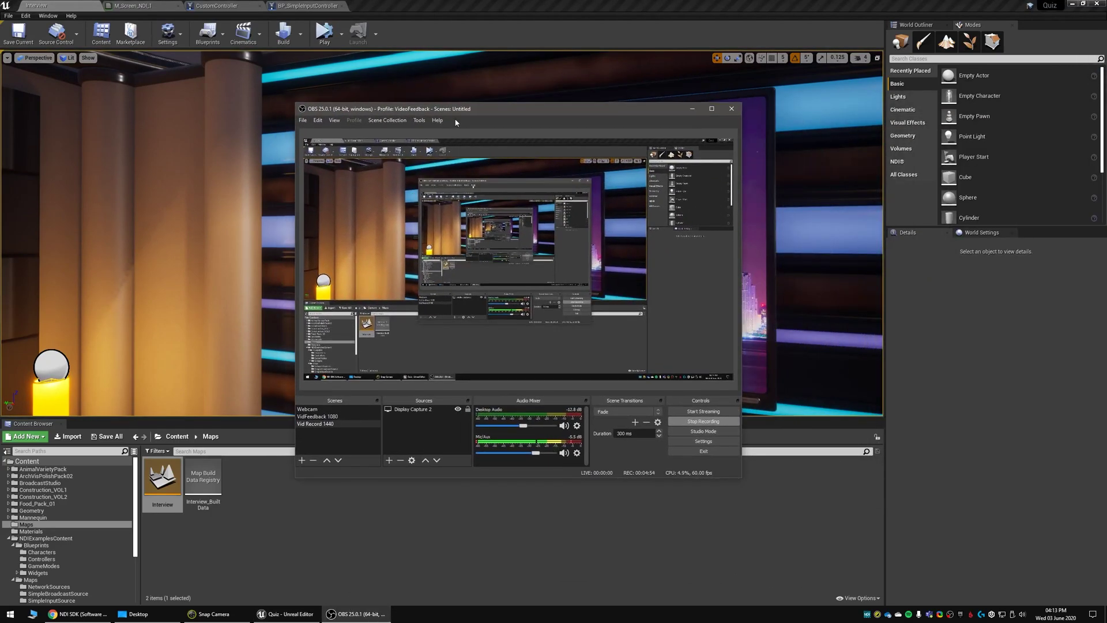
pyautogui.click(417, 122)
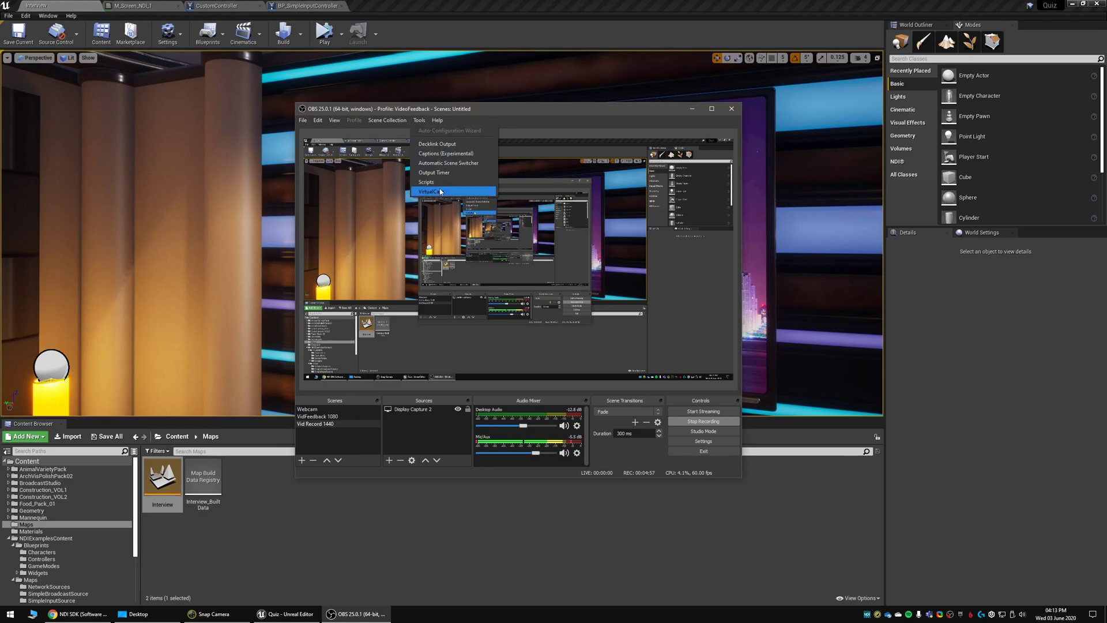
pyautogui.click(433, 192)
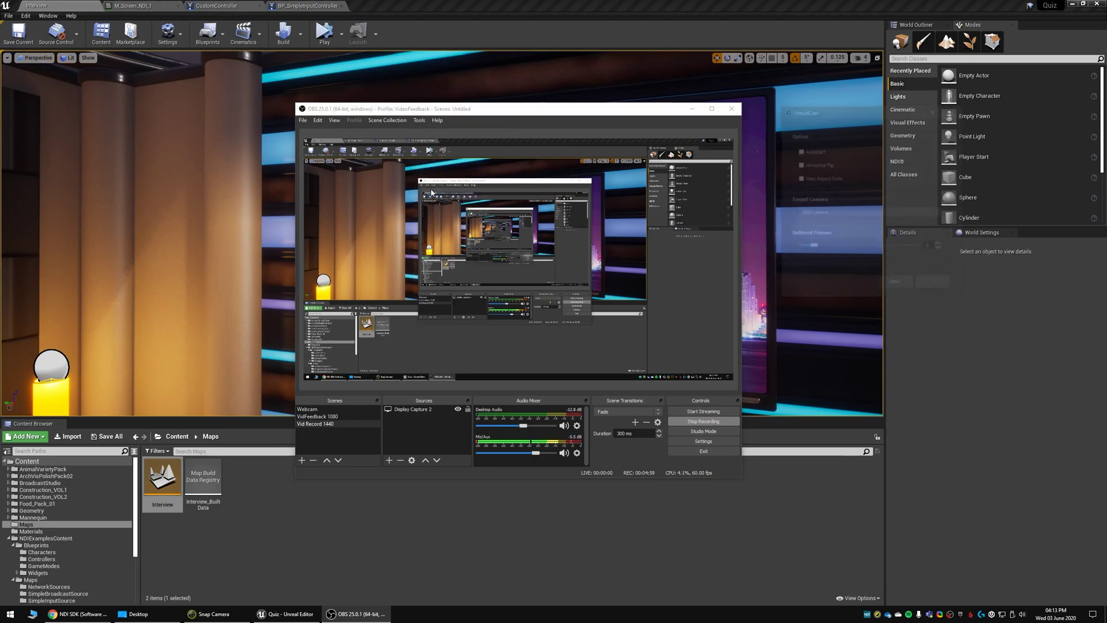
pyautogui.moveTo(842, 115); pyautogui.dragTo(708, 155)
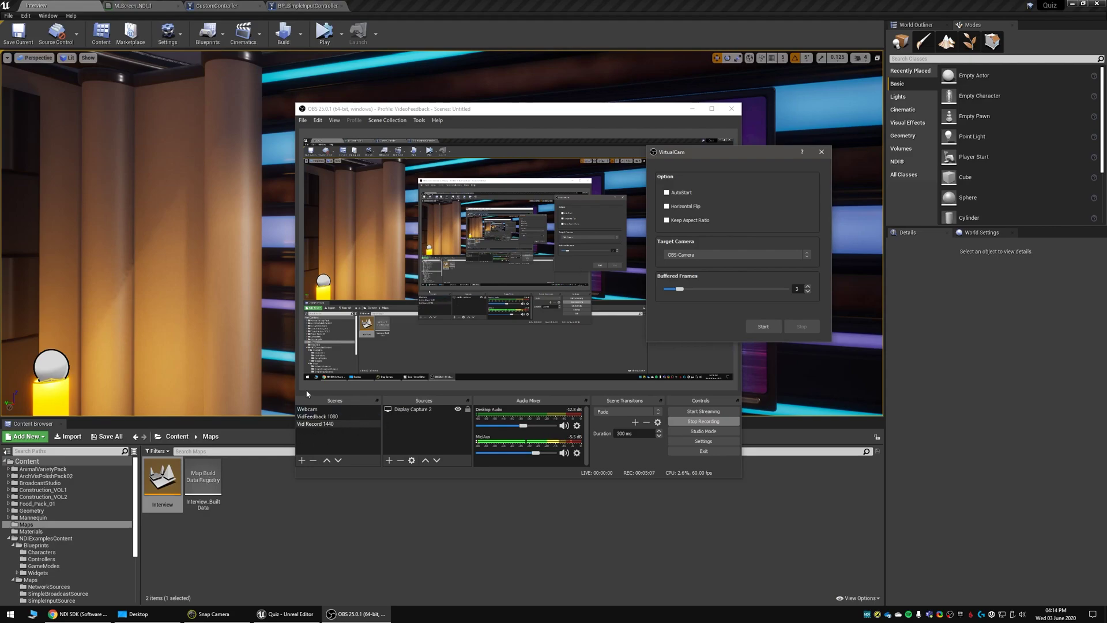
pyautogui.click(762, 326)
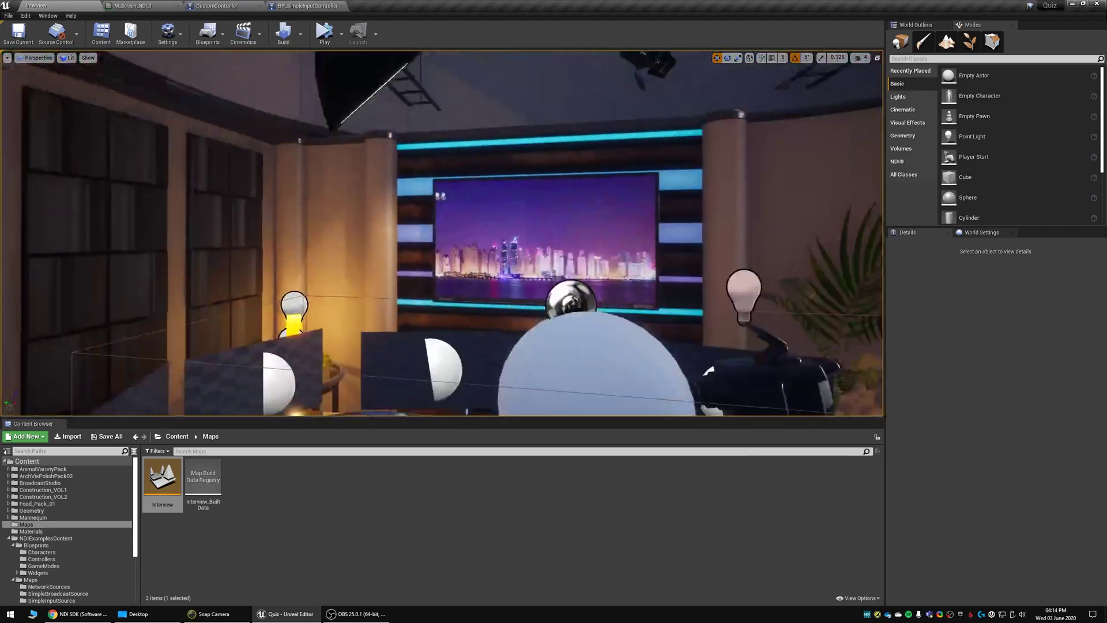
# Step: Return to the Interview level in Unreal Editor and enlarge the viewport's height with the wall screen and desk in view
pyautogui.moveTo(163, 213)
pyautogui.mouseDown(button='right')
pyautogui.moveTo(138, 213)
pyautogui.moveTo(163, 213)
pyautogui.mouseUp(button='right')
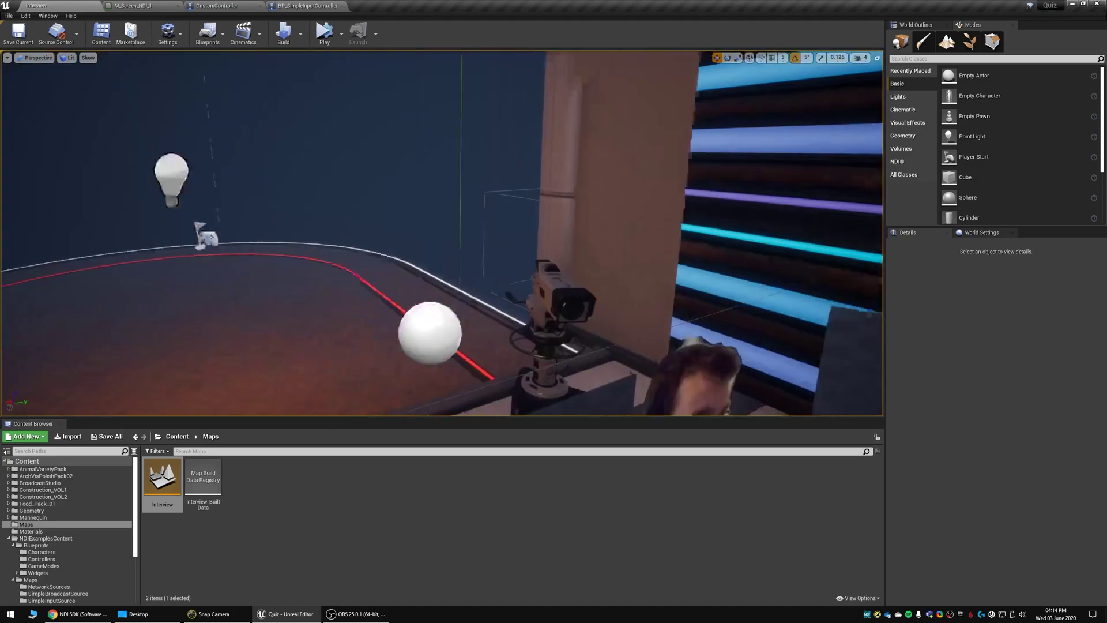
pyautogui.moveTo(441, 234); pyautogui.dragTo(490, 233, button='right')
pyautogui.moveTo(482, 346); pyautogui.dragTo(481, 346, button='right')
pyautogui.moveTo(698, 417); pyautogui.dragTo(698, 448)
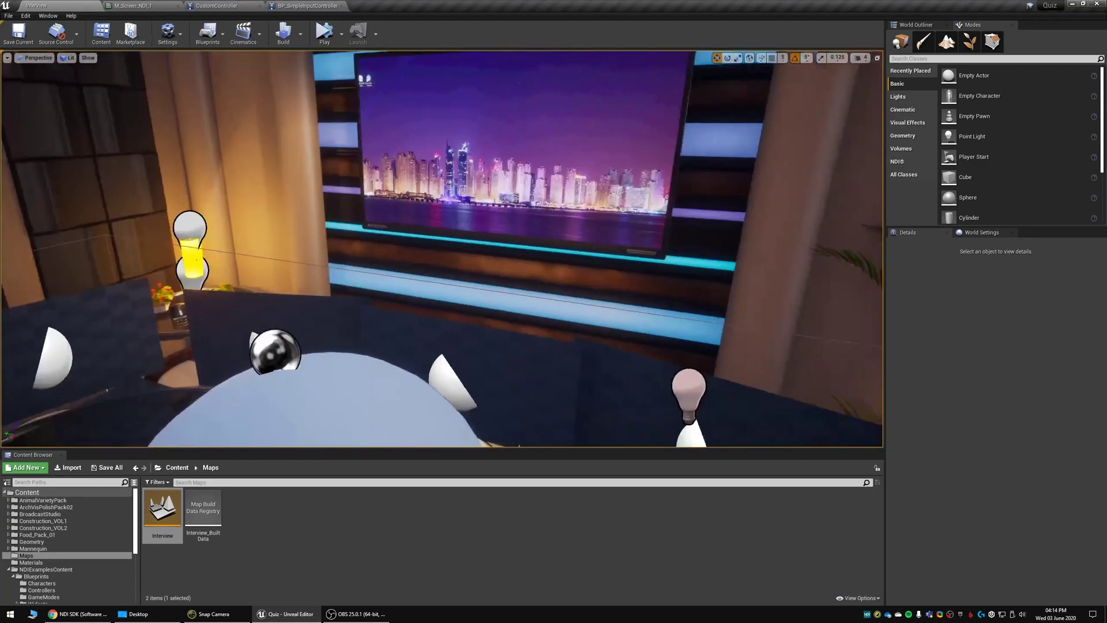